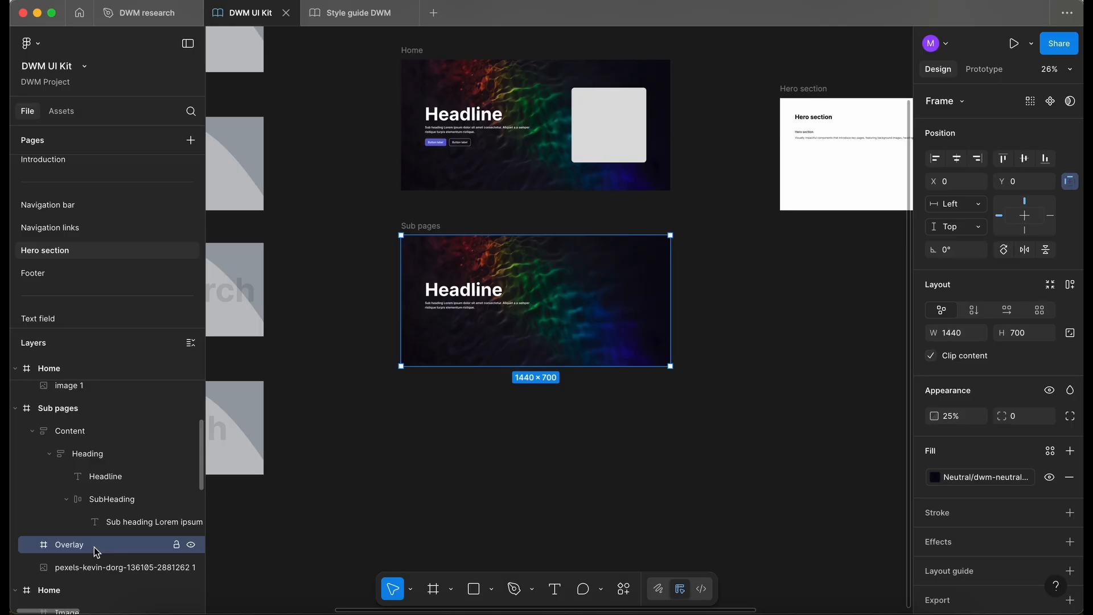
# Delete the Overlay layer and the pexels background image from the Sub pages frame.
pyautogui.press('Delete')
pyautogui.click(103, 550)
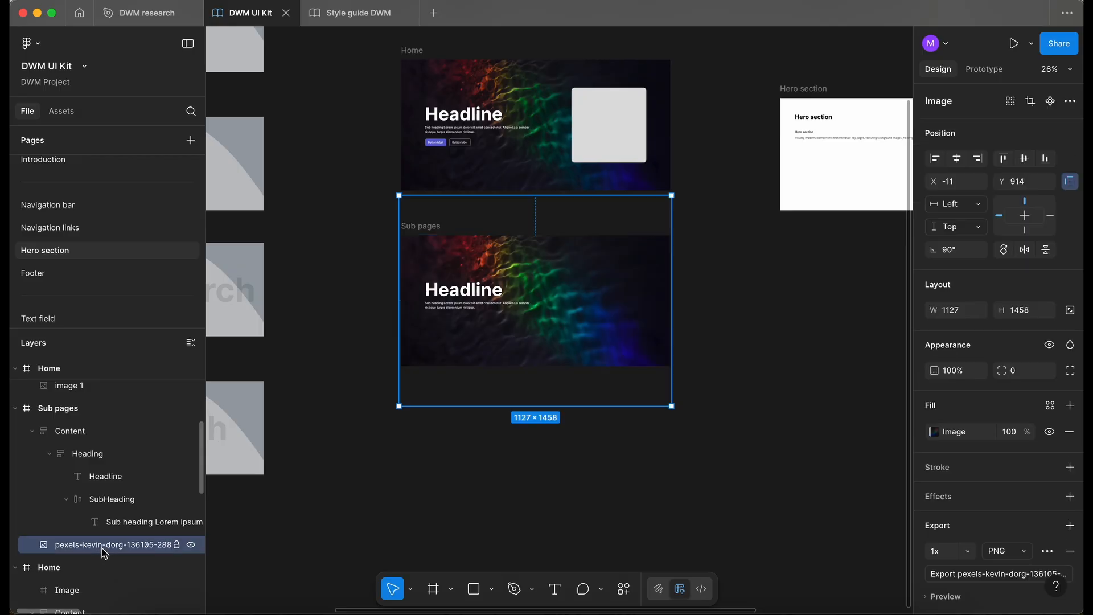
pyautogui.press('Delete')
# Shorten the Sub pages frame to about 448 high and move its Content block up inside it.
pyautogui.click(483, 256)
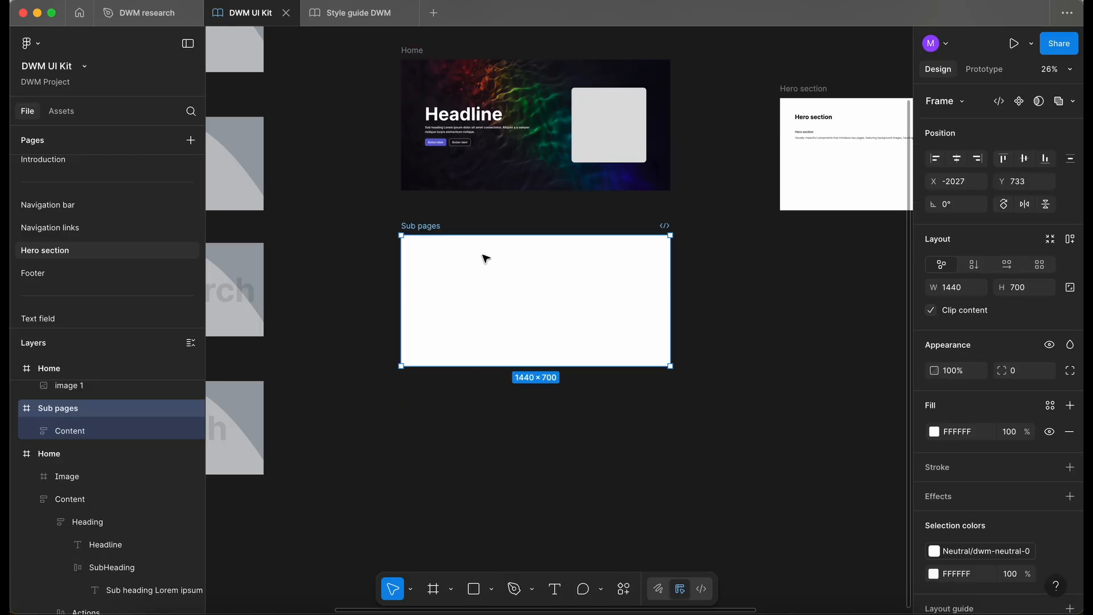
pyautogui.scroll(3, 484, 256)
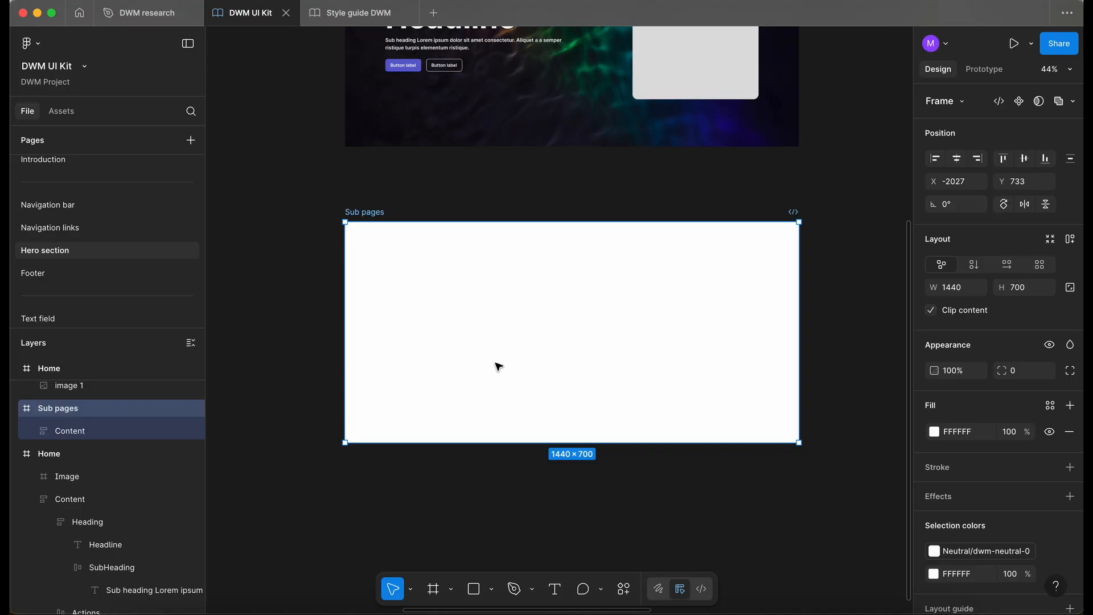
pyautogui.scroll(-2, 498, 366)
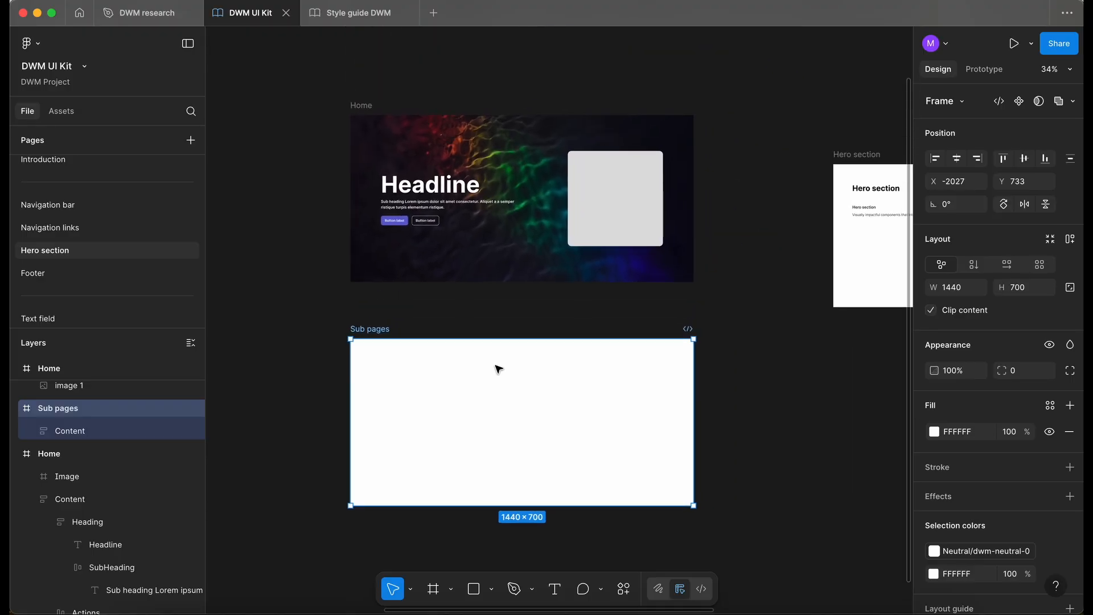
pyautogui.scroll(2, 499, 368)
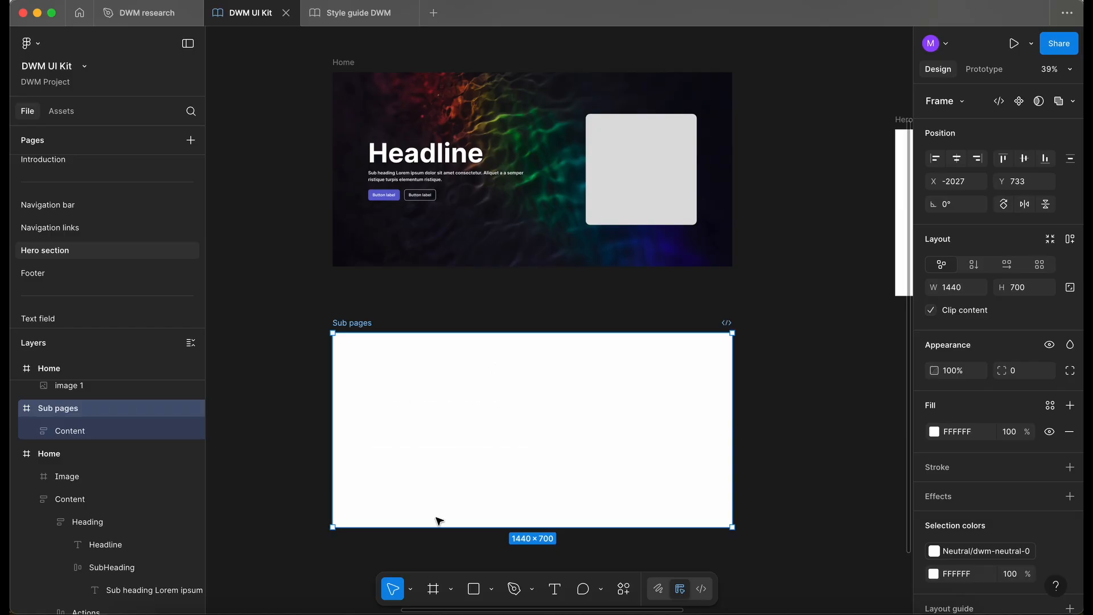
pyautogui.moveTo(439, 531); pyautogui.dragTo(442, 457)
pyautogui.click(70, 431)
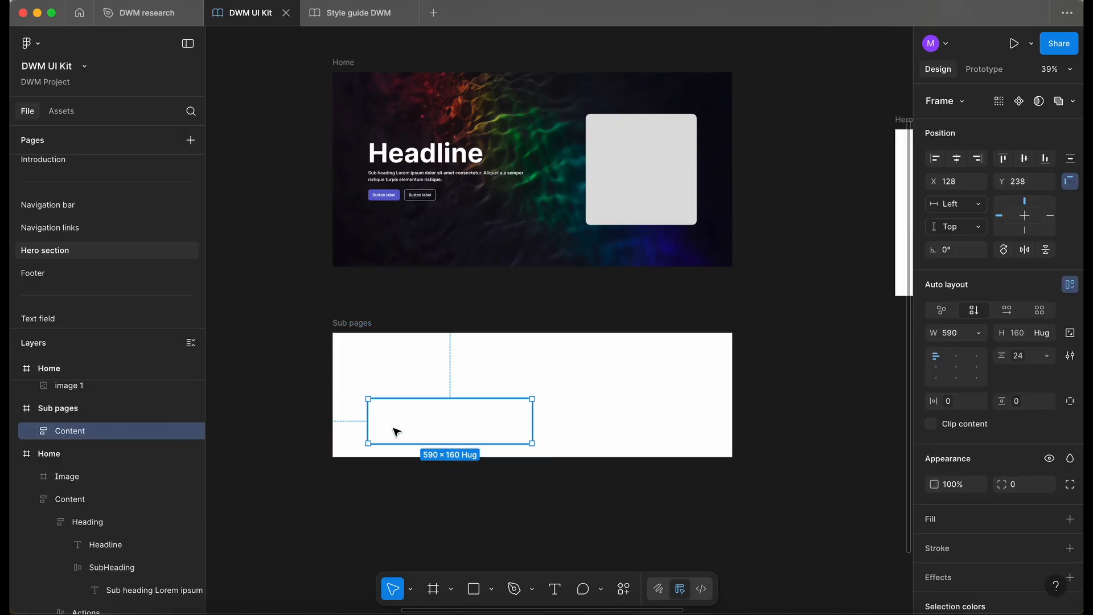
pyautogui.moveTo(398, 429); pyautogui.dragTo(409, 377)
pyautogui.click(539, 424)
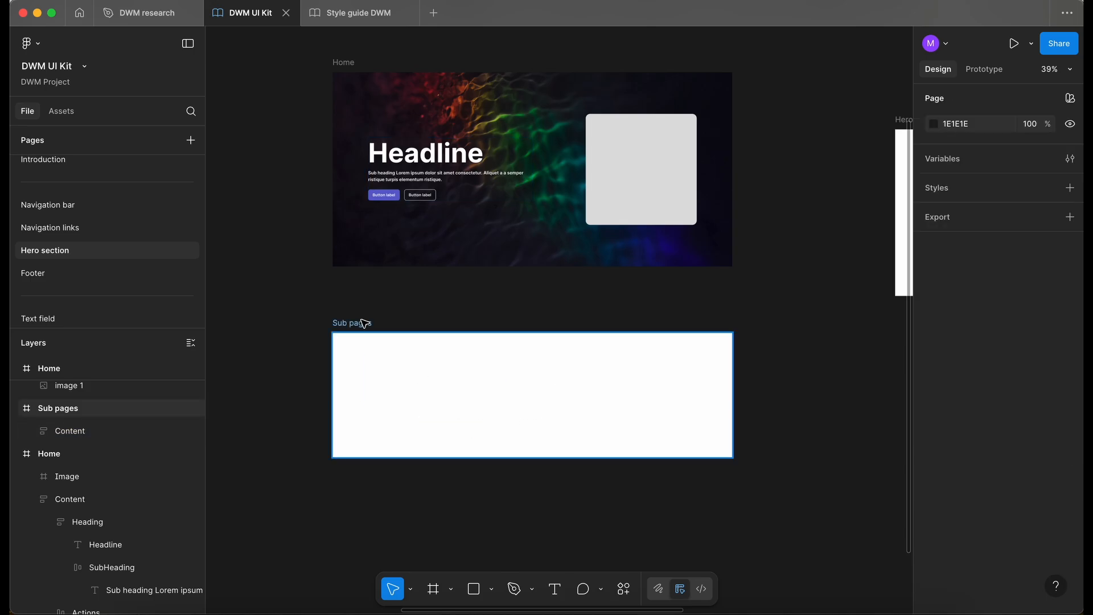
# Fill the Sub pages frame with dark brown 403737 and bring its bottom edge up closer to the text.
pyautogui.click(366, 322)
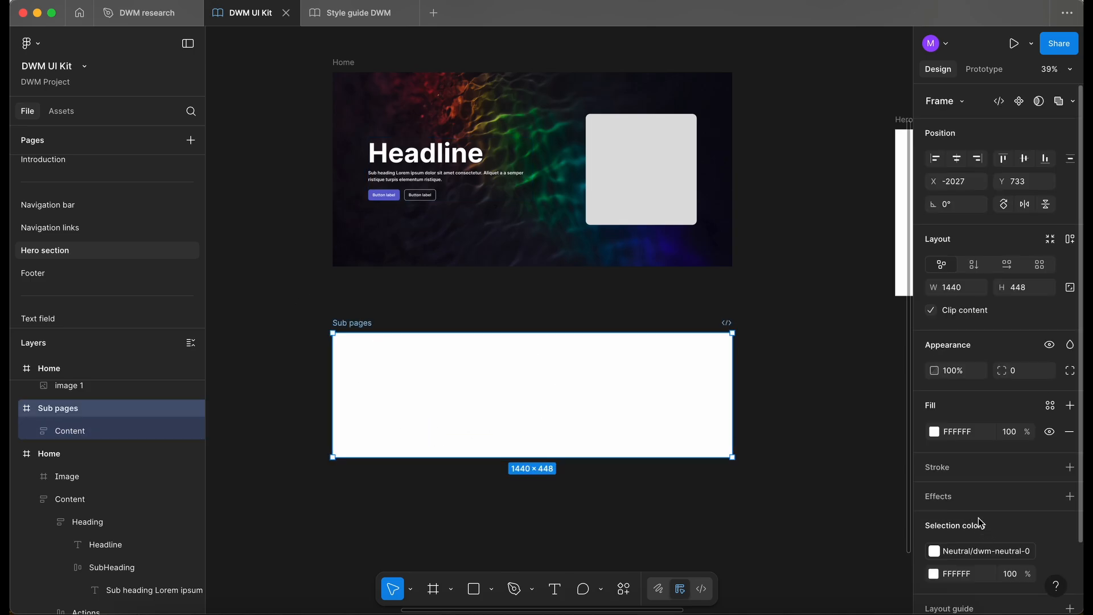
pyautogui.click(934, 432)
pyautogui.moveTo(785, 399); pyautogui.dragTo(775, 411)
pyautogui.click(377, 519)
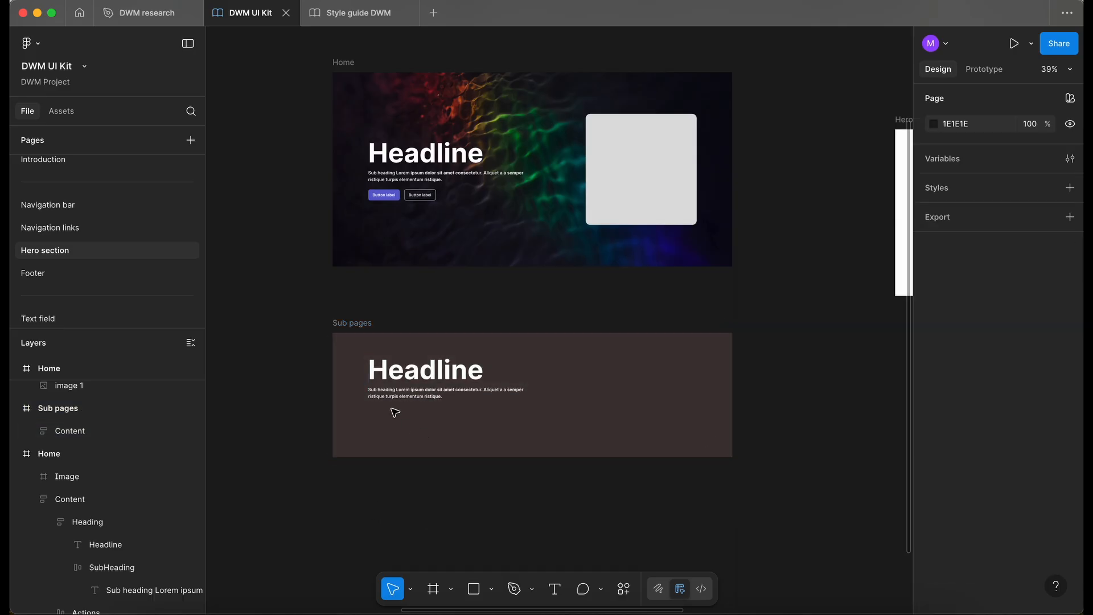
pyautogui.click(353, 329)
pyautogui.moveTo(442, 457); pyautogui.dragTo(448, 421)
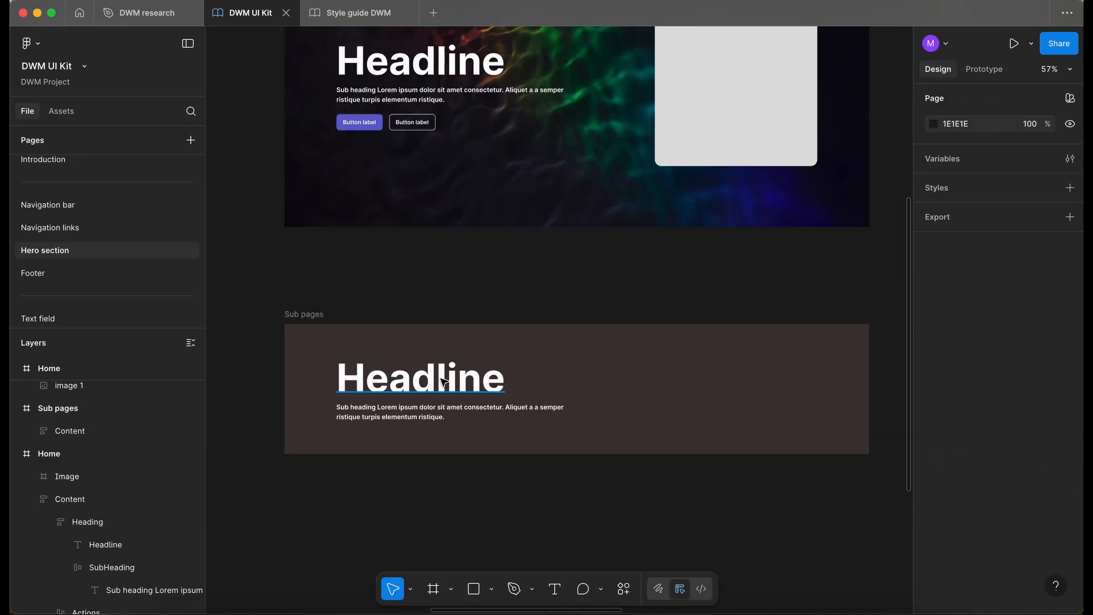
# Set the font size of the headline in the Sub pages frame to 64.
pyautogui.keyDown('super'); pyautogui.click(442, 379); pyautogui.keyUp('super')
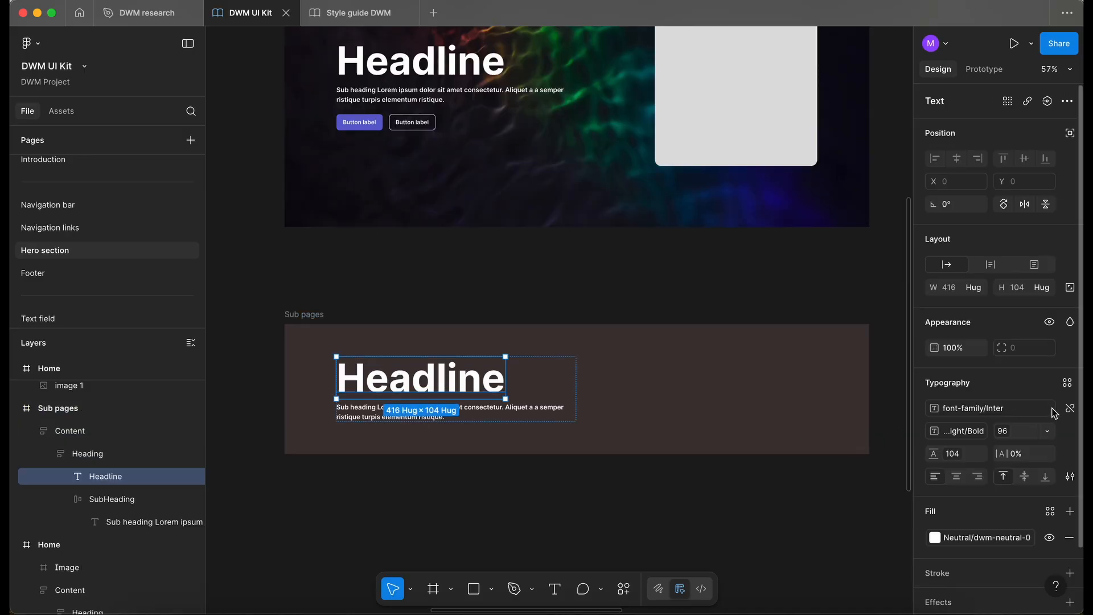
pyautogui.click(1012, 431)
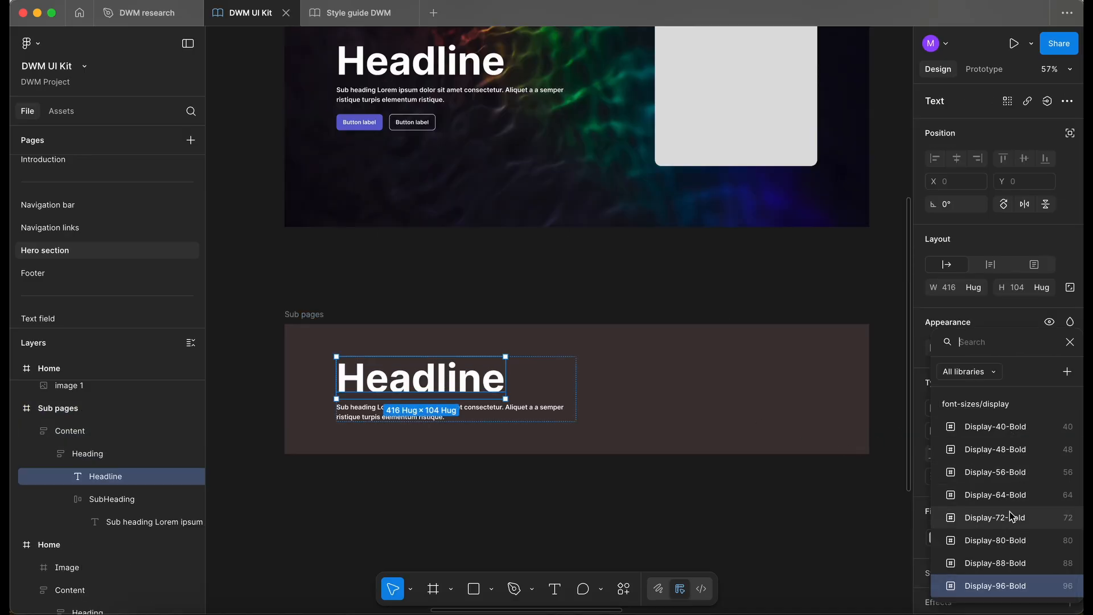
pyautogui.click(1011, 544)
pyautogui.scroll(-3, 558, 504)
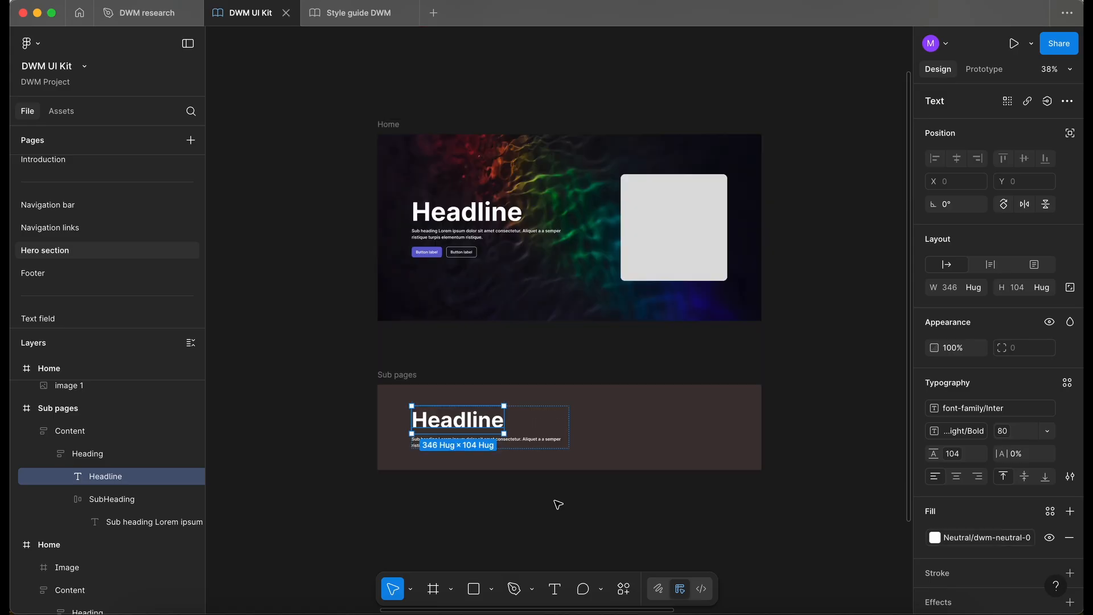
pyautogui.click(1017, 501)
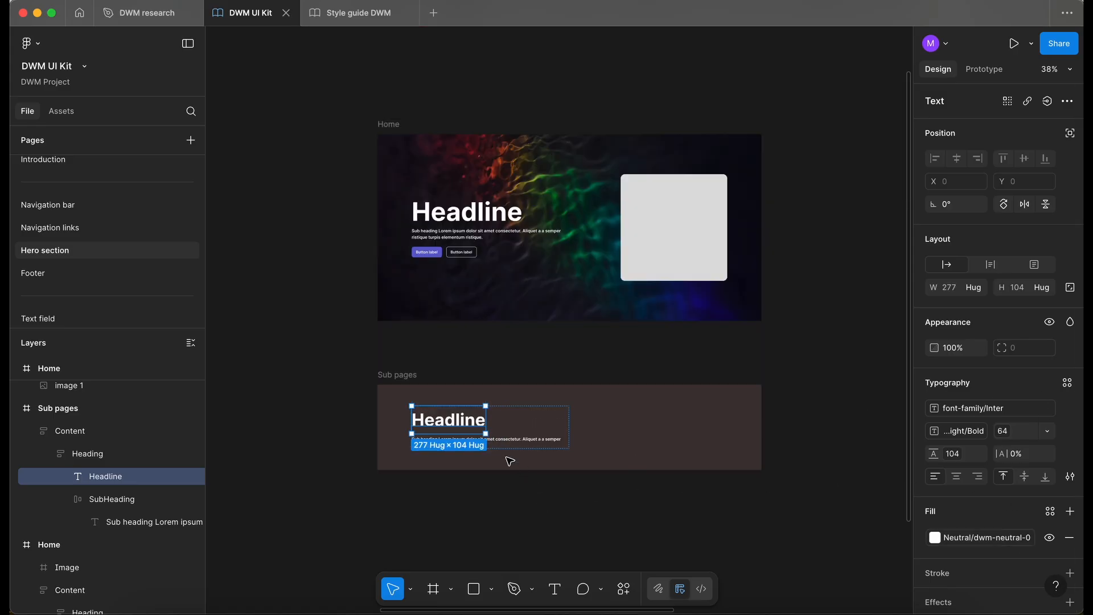
# Set the line height of the Sub pages headline to 72.
pyautogui.scroll(3, 506, 455)
pyautogui.click(491, 513)
pyautogui.click(468, 407)
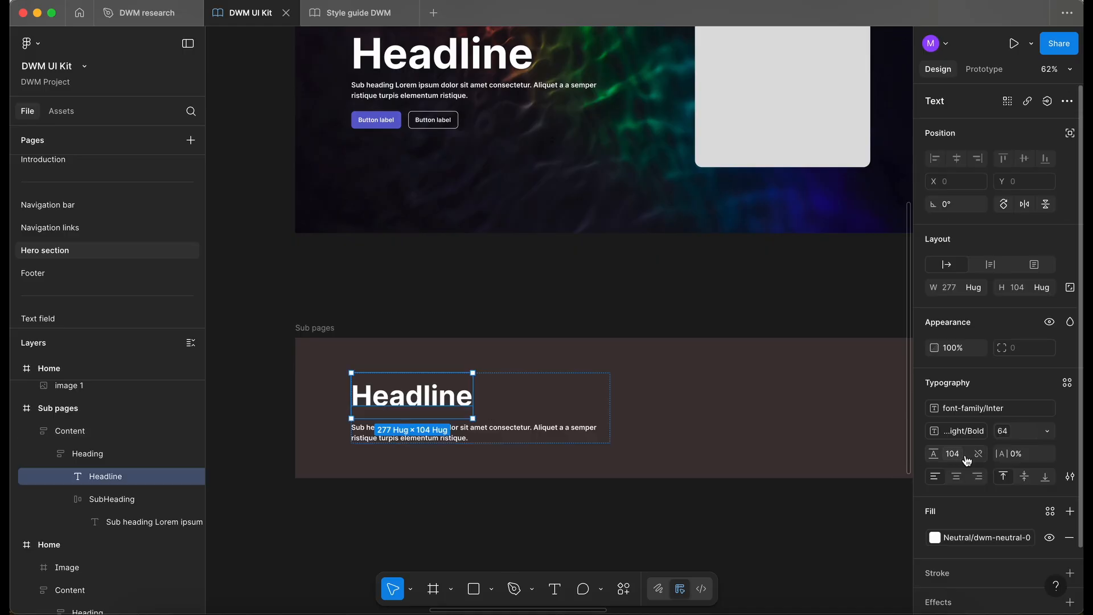
pyautogui.click(949, 456)
pyautogui.click(904, 472)
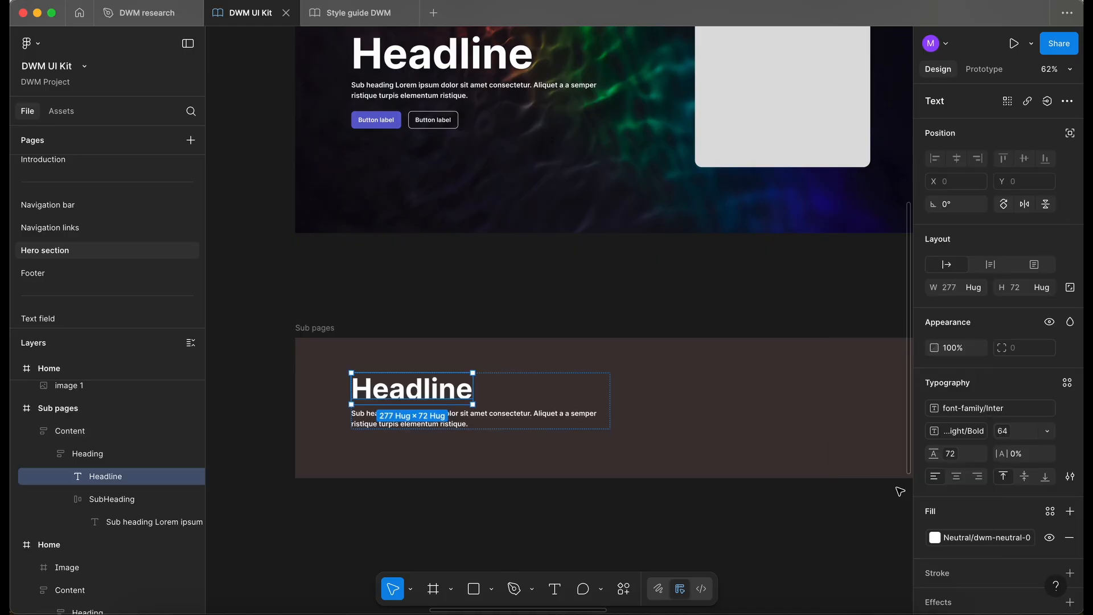
# Shorten the Sub pages frame to 288 high and change its headline text to "Page title".
pyautogui.click(520, 514)
pyautogui.click(315, 328)
pyautogui.moveTo(397, 465); pyautogui.dragTo(397, 463)
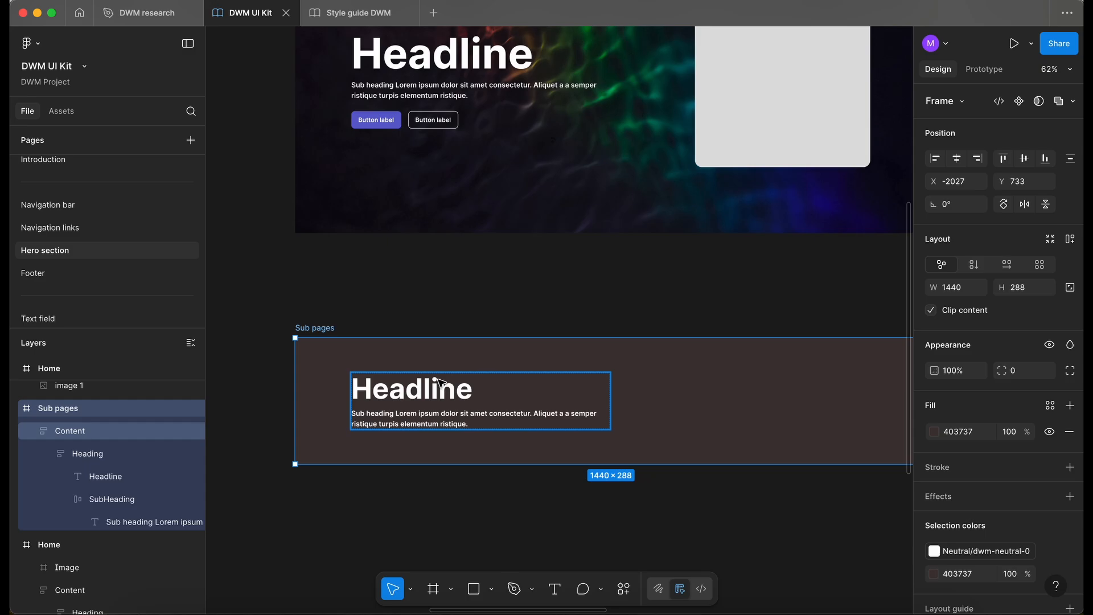
pyautogui.scroll(-1, 441, 383)
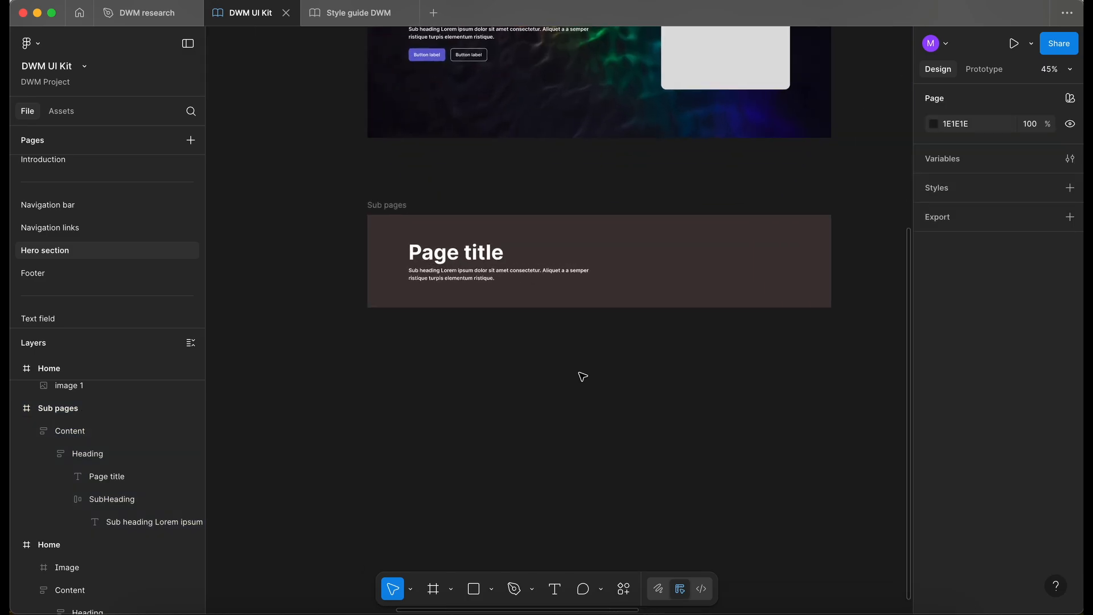
# Change the Sub pages frame's solid fill to a linear gradient.
pyautogui.hscroll(-3, 568, 407)
pyautogui.scroll(1, 568, 408)
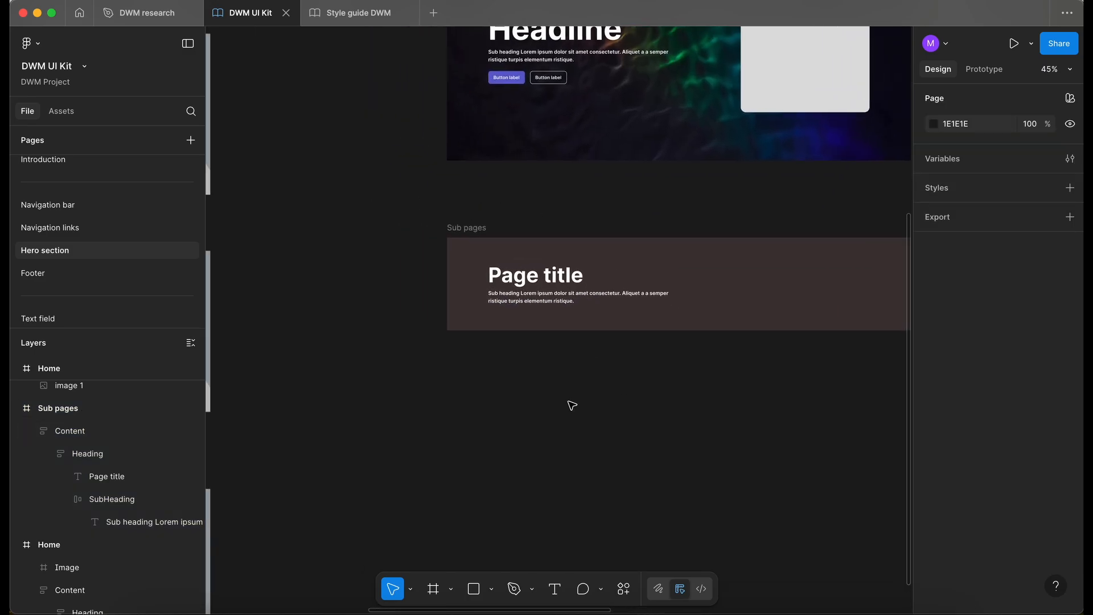
pyautogui.scroll(-6, 572, 406)
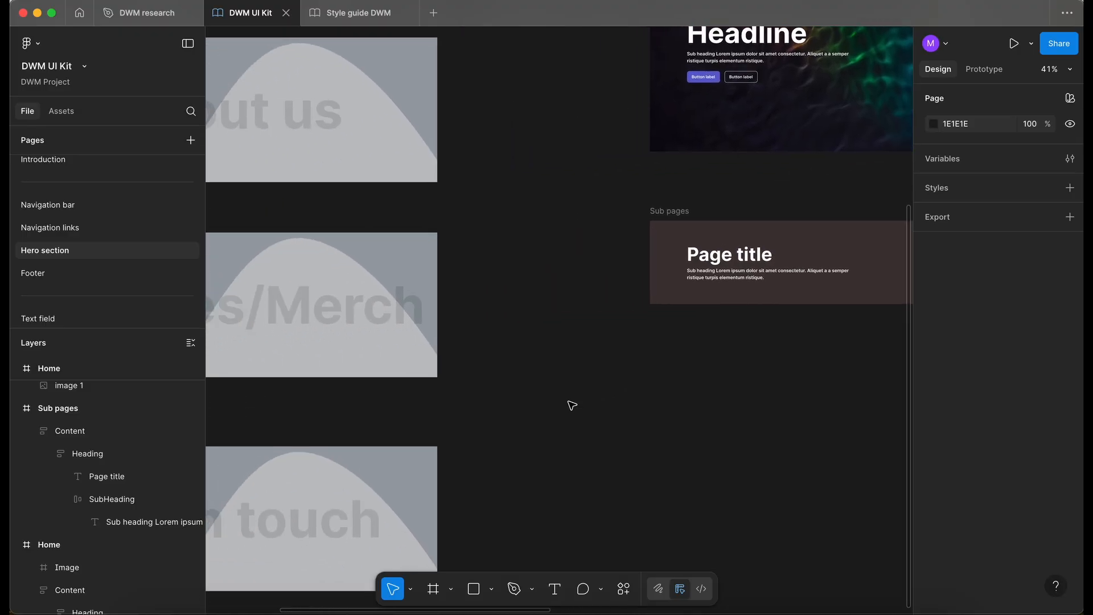
pyautogui.hscroll(3, 572, 405)
pyautogui.scroll(-2, 572, 406)
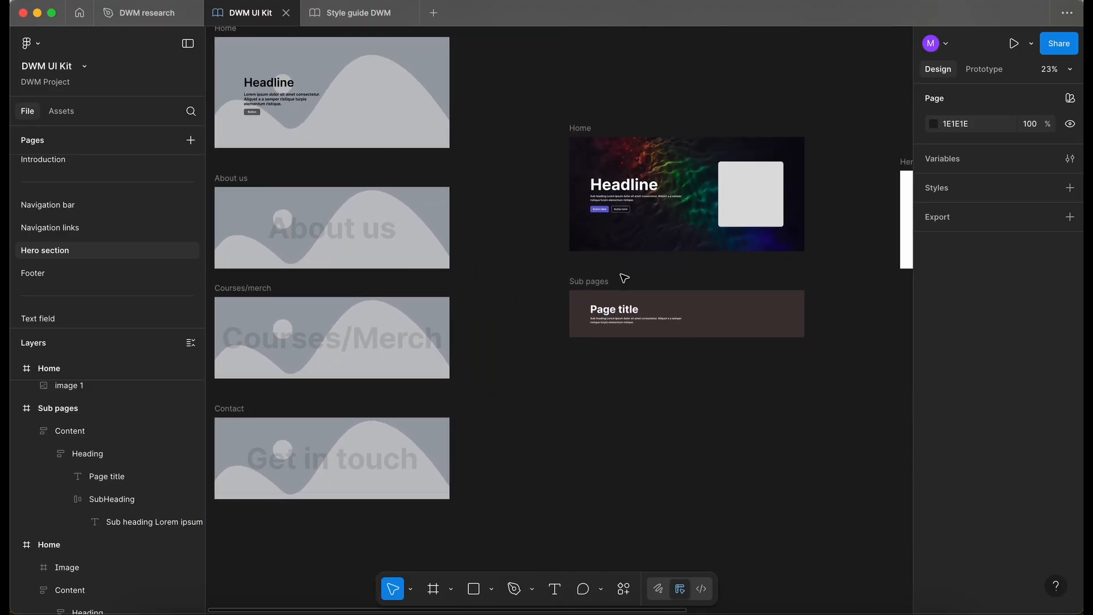
pyautogui.click(602, 282)
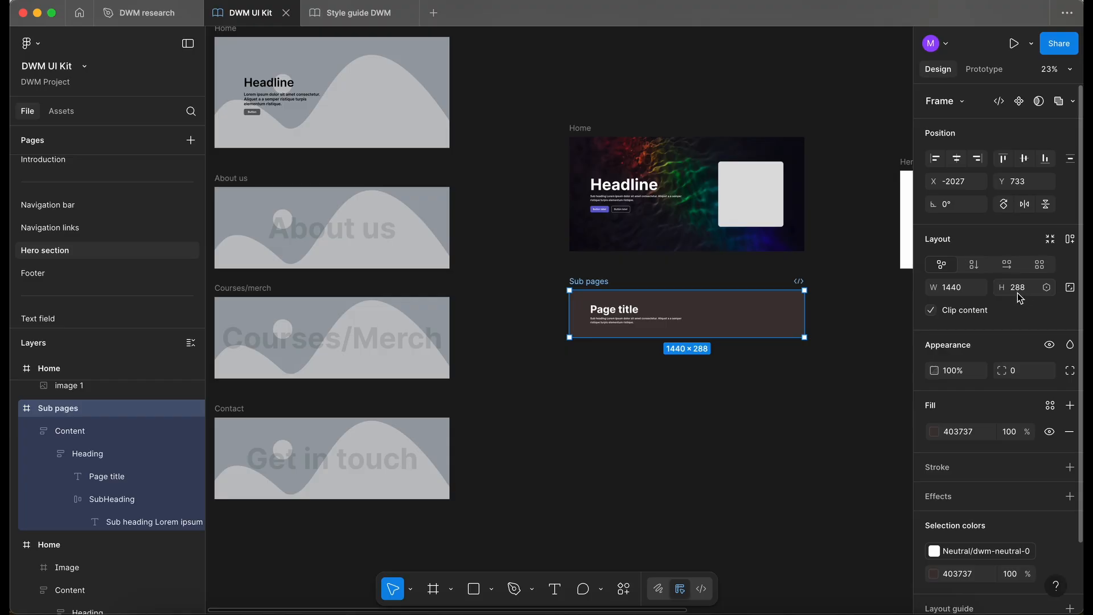
pyautogui.scroll(5, 673, 308)
pyautogui.hscroll(3, 674, 310)
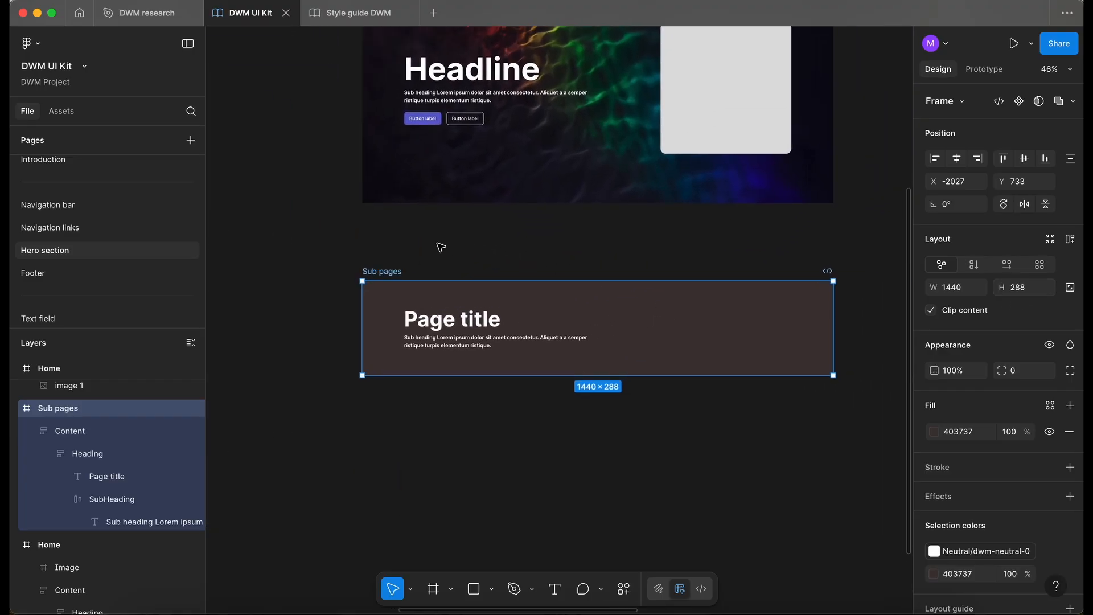
pyautogui.scroll(2, 440, 246)
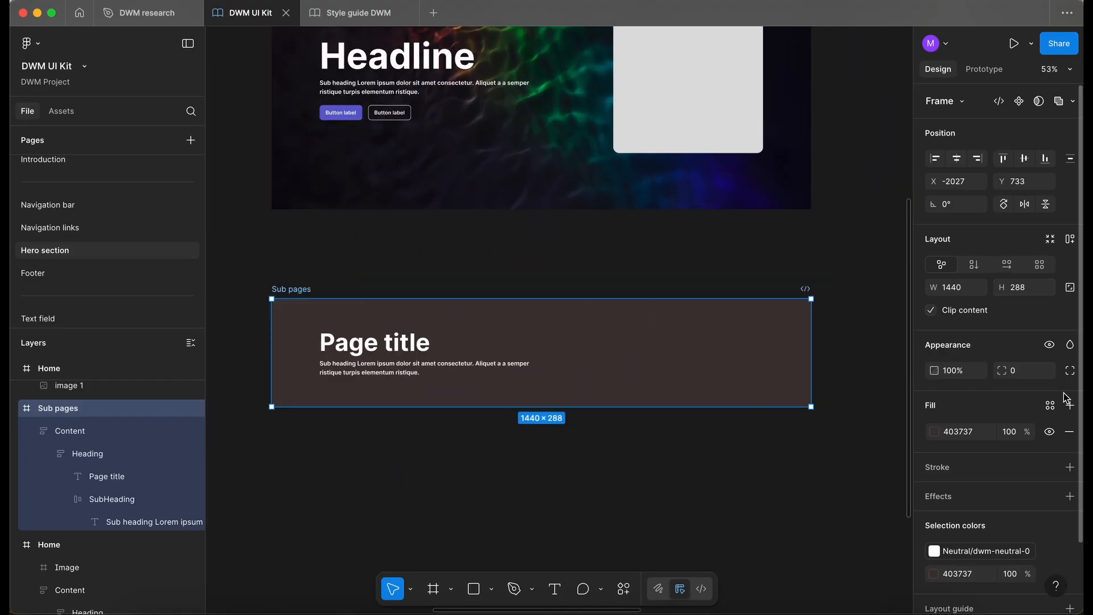
pyautogui.click(934, 432)
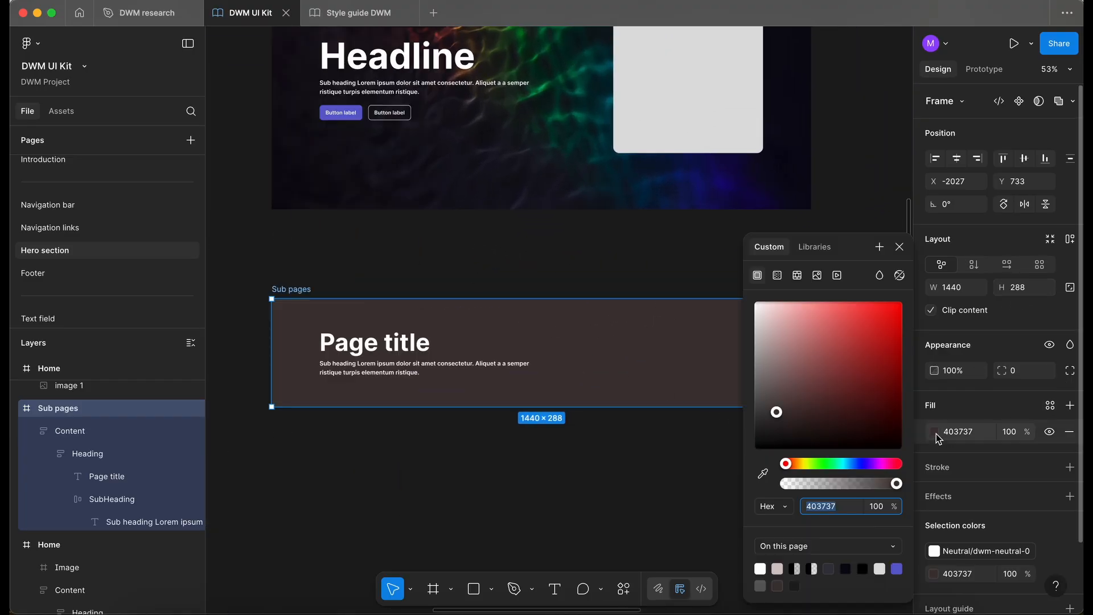
pyautogui.click(777, 276)
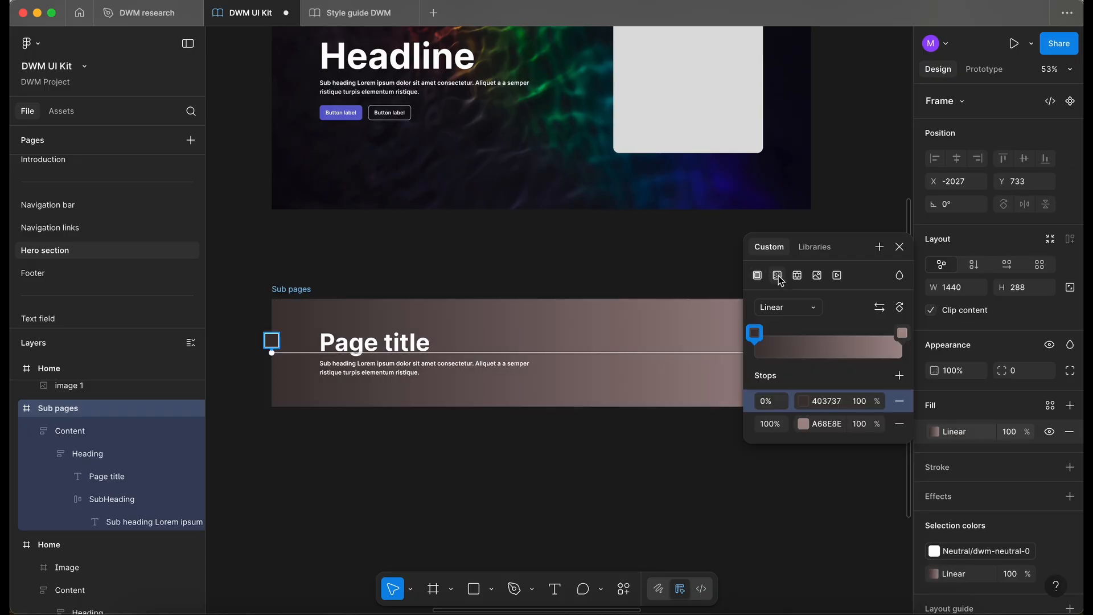
# Set the gradient's 0% stop to the library colour dwm-neutral-900.
pyautogui.click(754, 334)
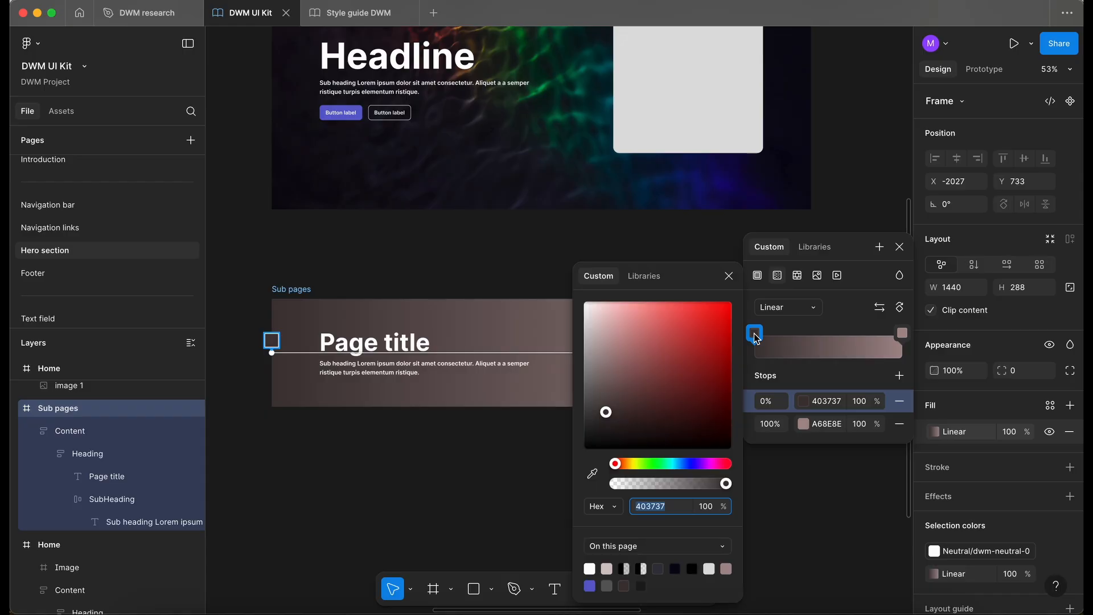
pyautogui.click(645, 276)
pyautogui.write('neu')
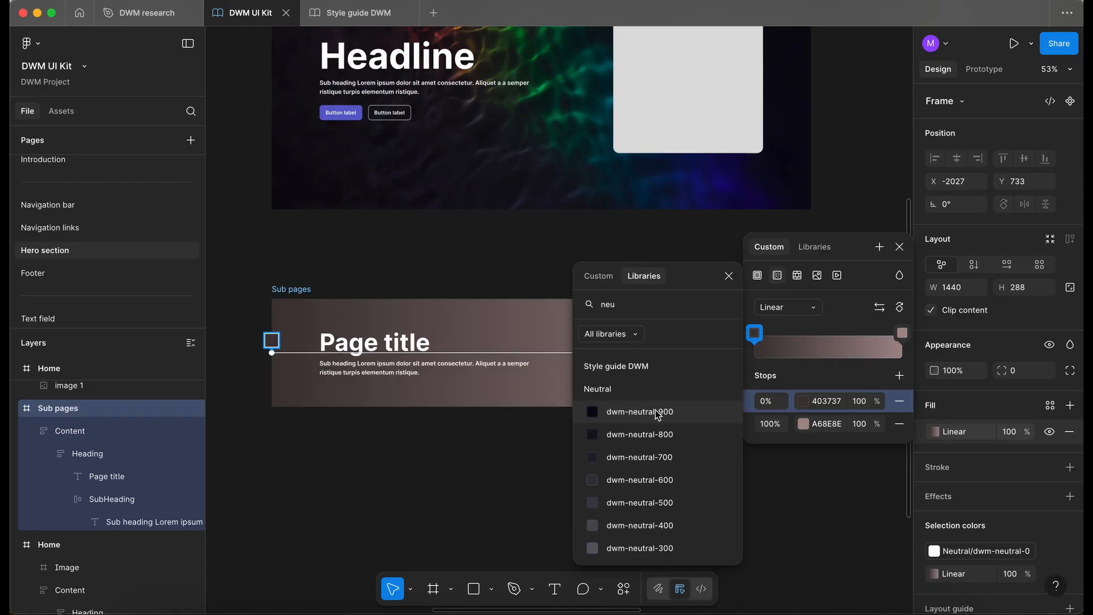
pyautogui.click(657, 412)
# Set the gradient's 100% stop to the library colour dwm-sapphire-500.
pyautogui.click(803, 424)
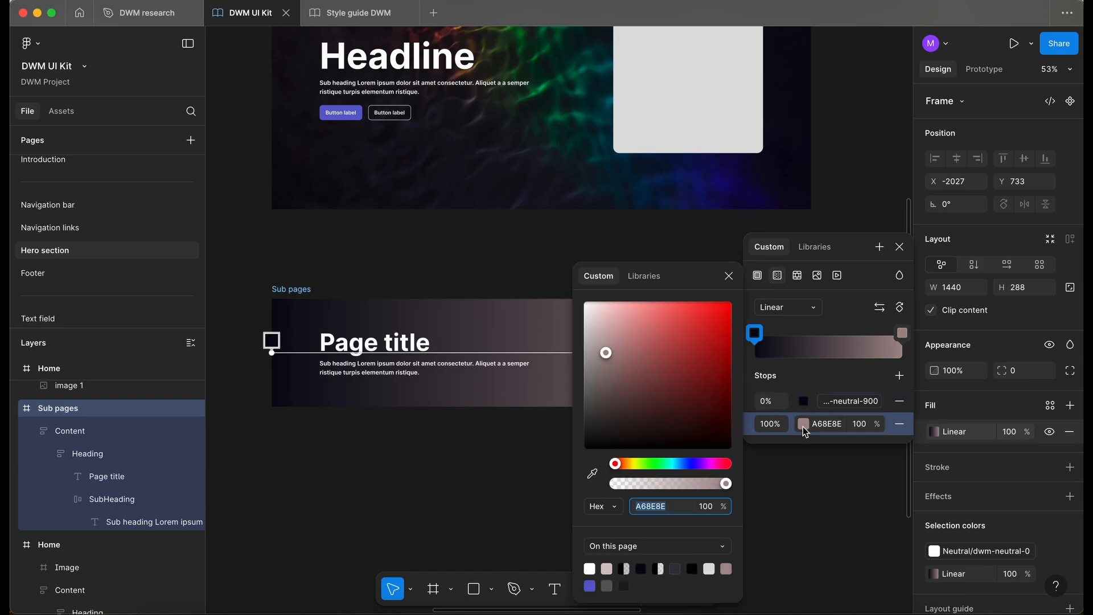
pyautogui.click(641, 280)
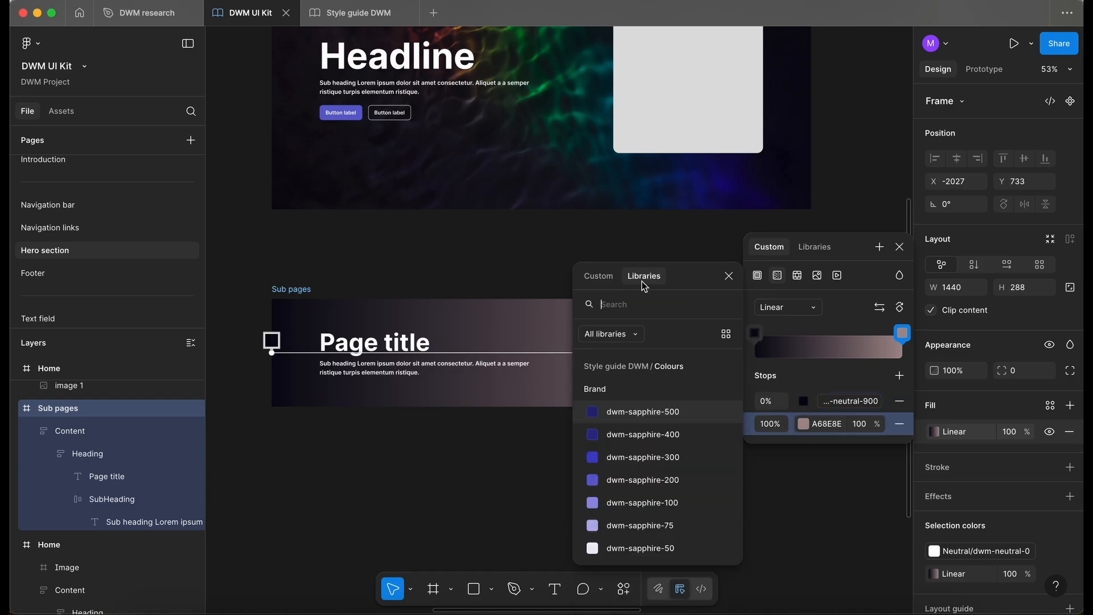
pyautogui.click(664, 417)
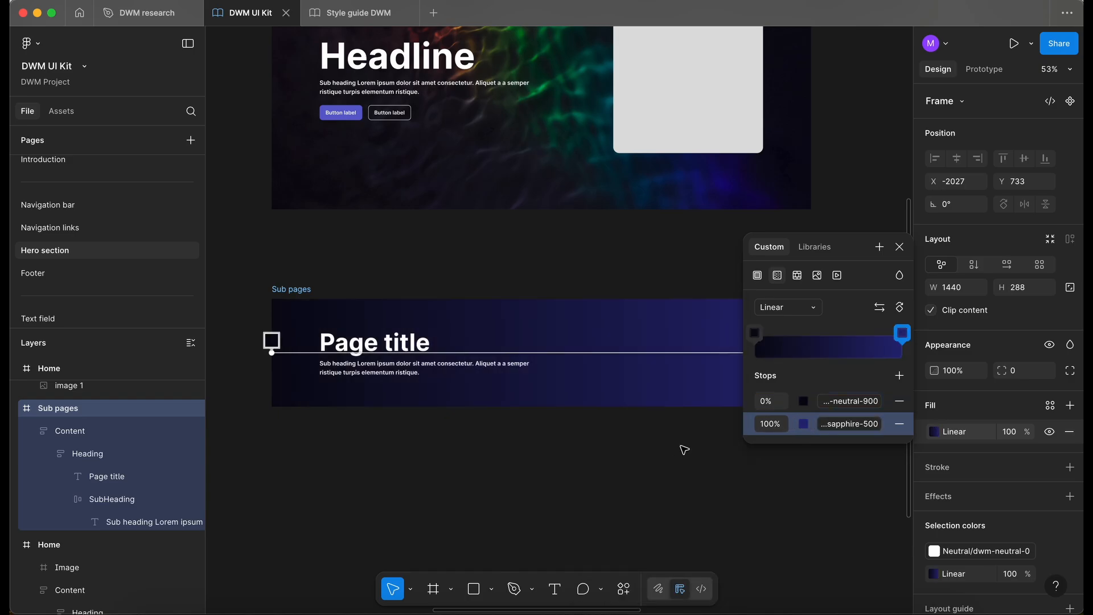
pyautogui.scroll(-5, 584, 442)
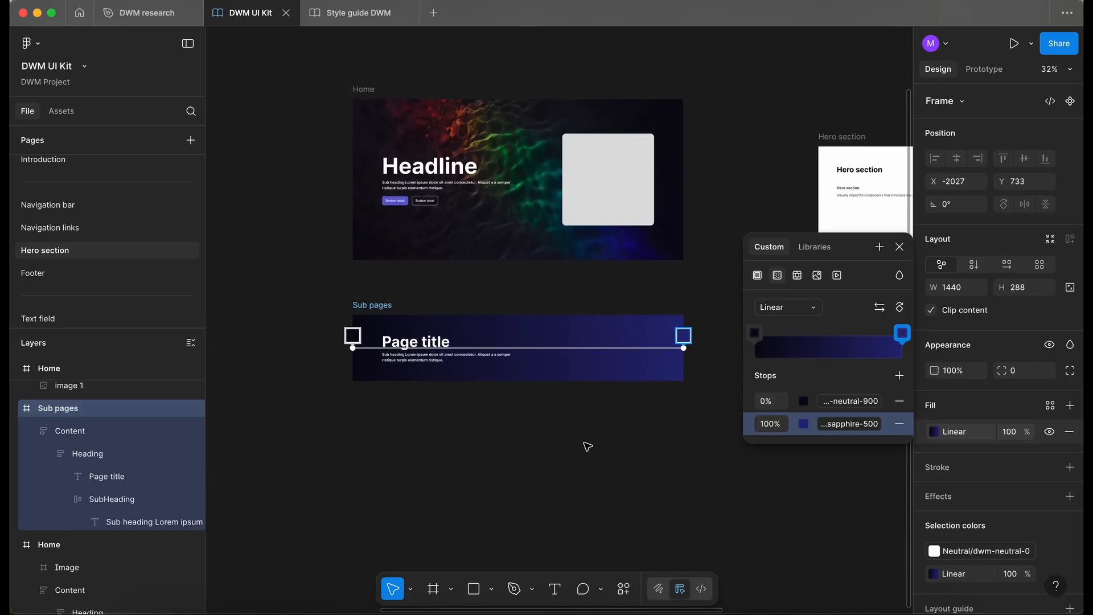
pyautogui.click(539, 426)
# Try rotating the Sub pages frame's linear gradient in repeated quarter turns through a full revolution.
pyautogui.scroll(2, 621, 499)
pyautogui.click(934, 431)
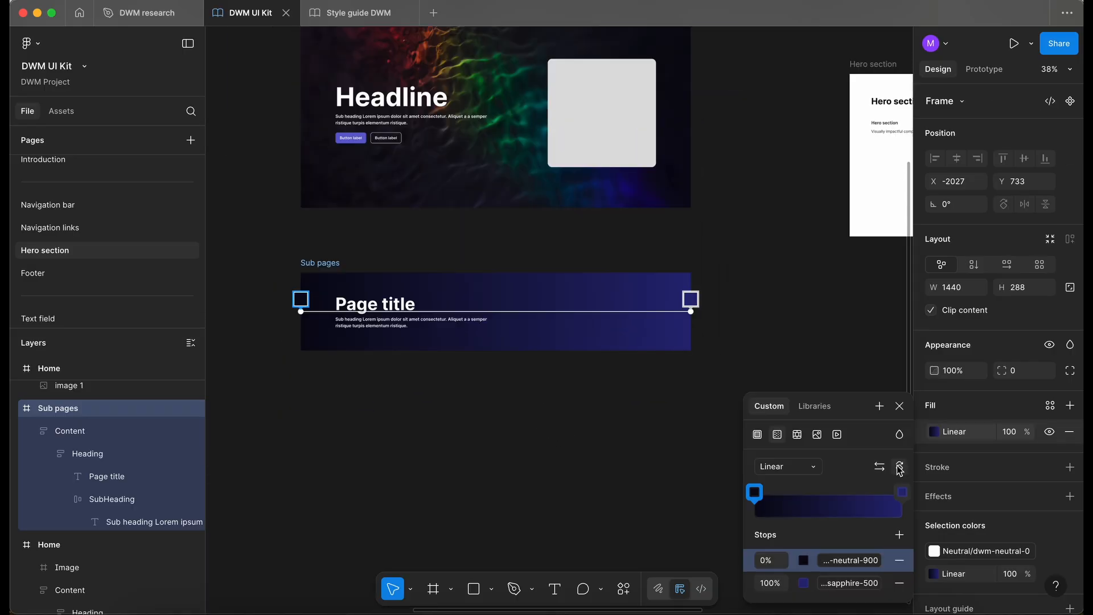
pyautogui.click(900, 467)
pyautogui.click(899, 467)
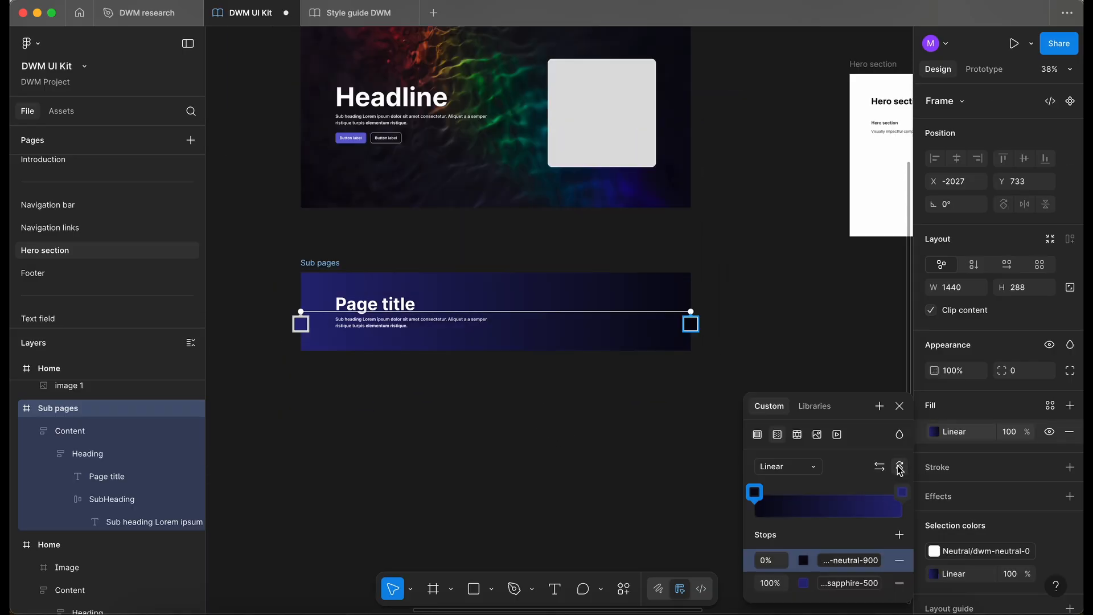
pyautogui.click(900, 467)
pyautogui.click(899, 467)
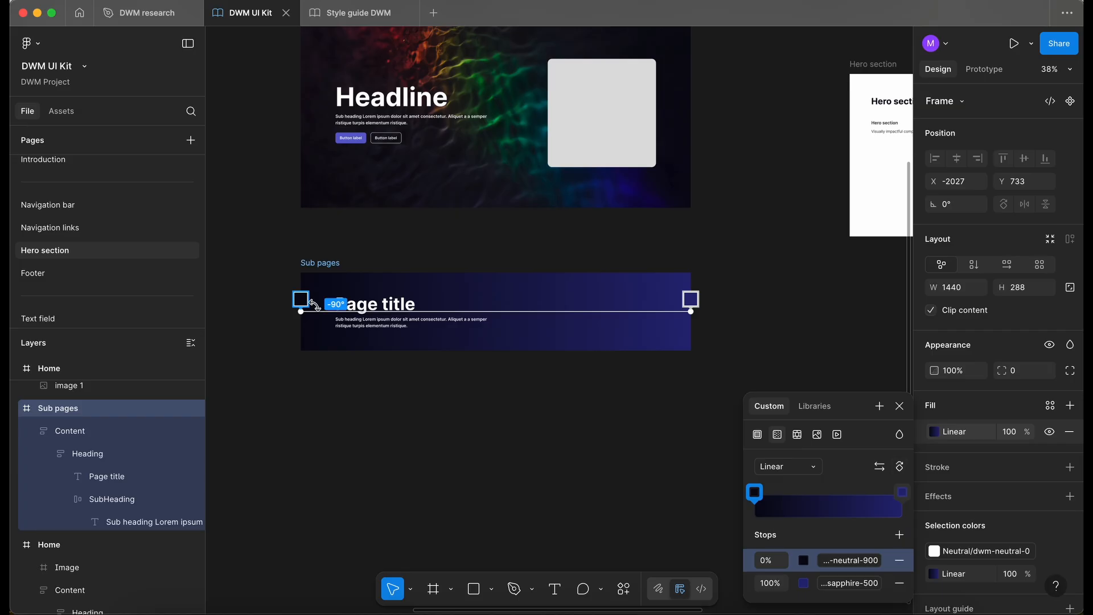
pyautogui.press('Escape')
# Examine the finished Home and Sub pages heroes alongside the wireframe heroes for About us, Courses/merch and Contact.
pyautogui.scroll(5, 356, 354)
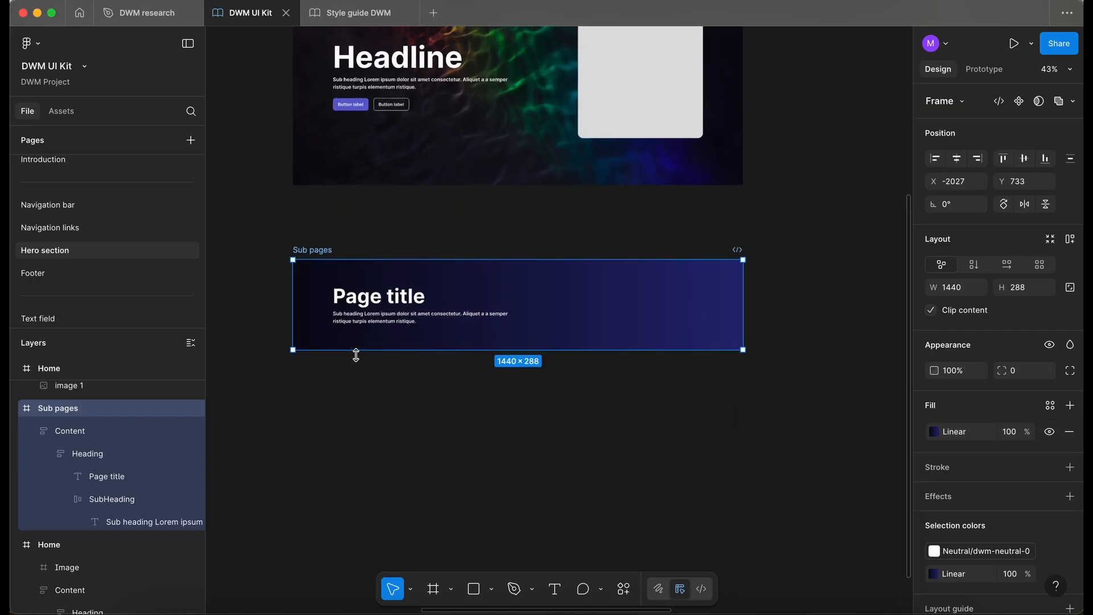
pyautogui.scroll(-3, 434, 312)
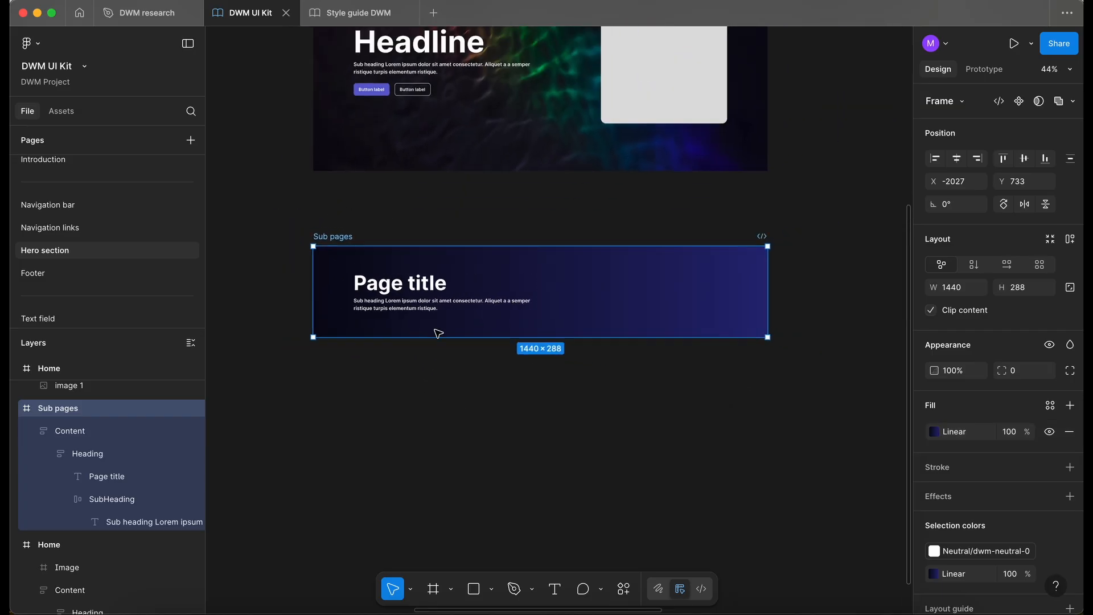
pyautogui.click(430, 398)
pyautogui.hscroll(-3, 430, 398)
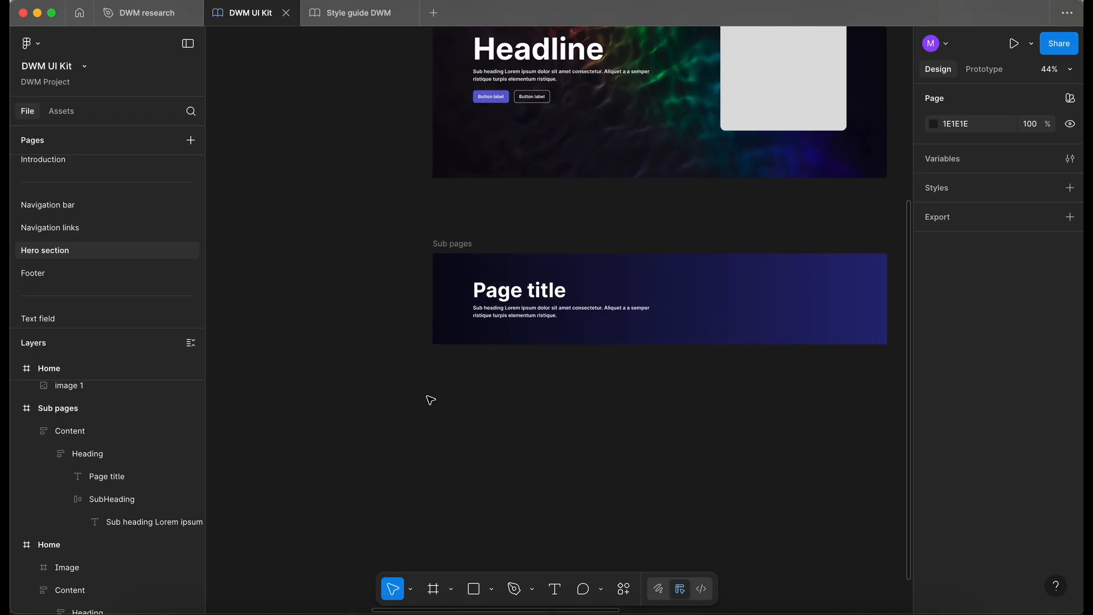
pyautogui.scroll(-4, 430, 399)
pyautogui.scroll(-2, 430, 400)
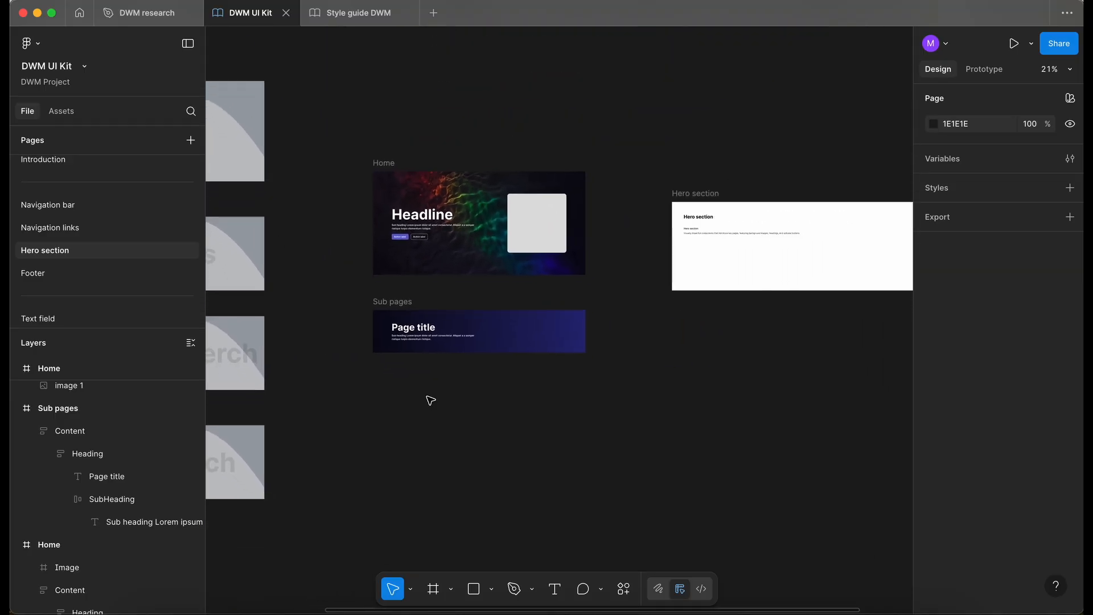
pyautogui.hscroll(-1, 431, 400)
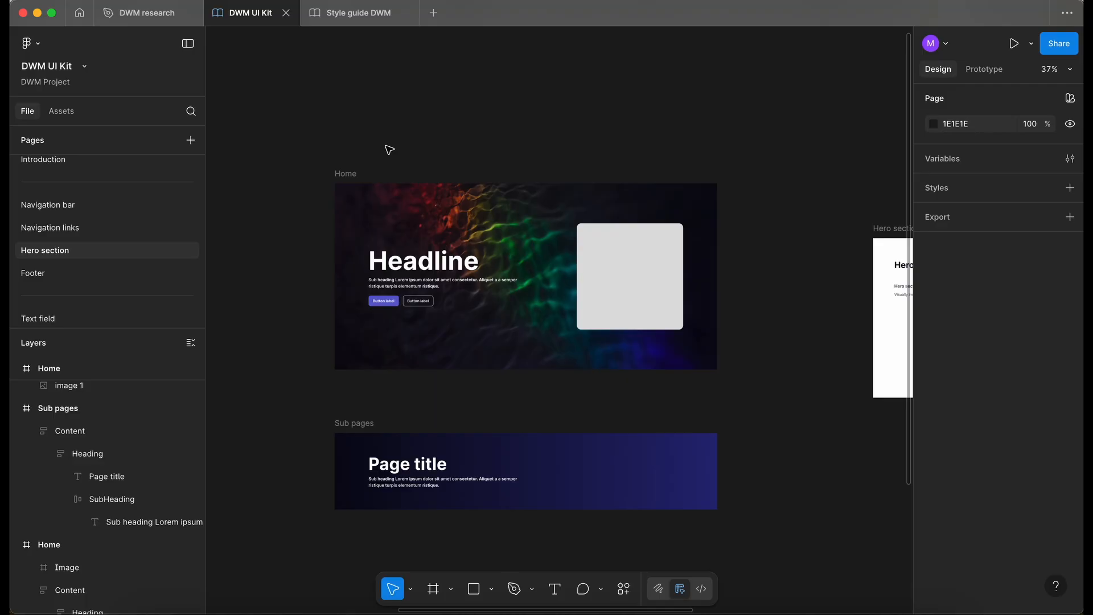
pyautogui.scroll(3, 402, 167)
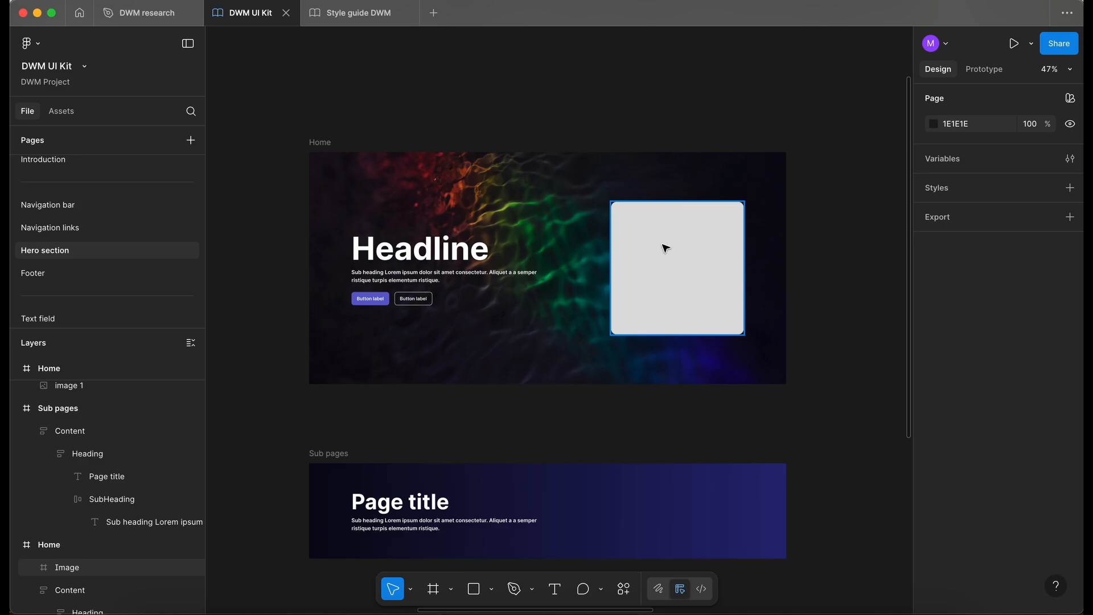
pyautogui.scroll(-3, 627, 178)
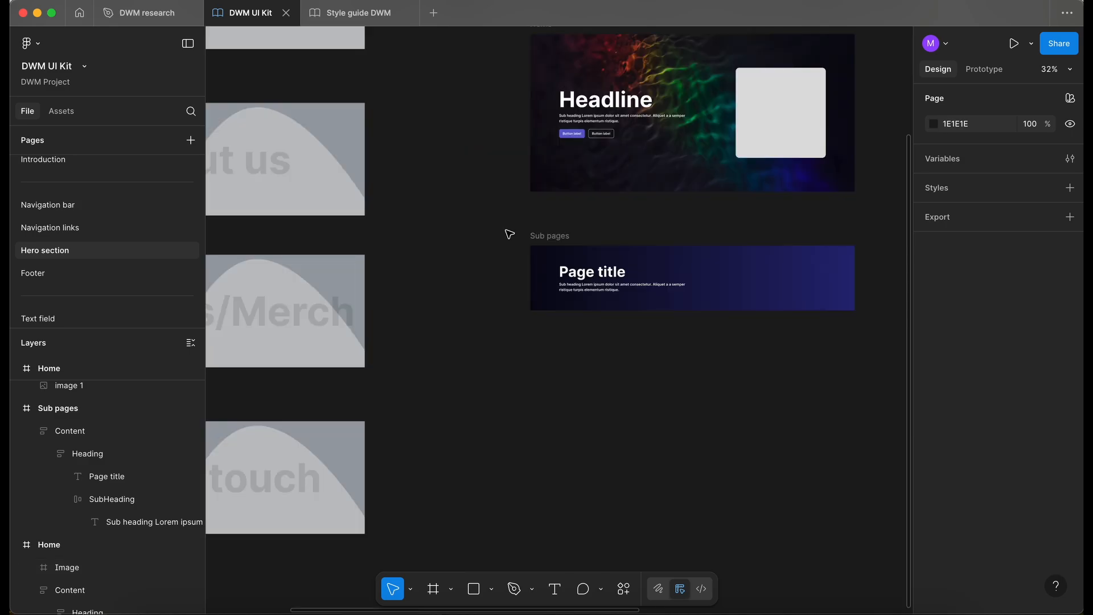
pyautogui.hscroll(-5, 507, 232)
pyautogui.hscroll(2, 507, 234)
pyautogui.scroll(-1, 507, 234)
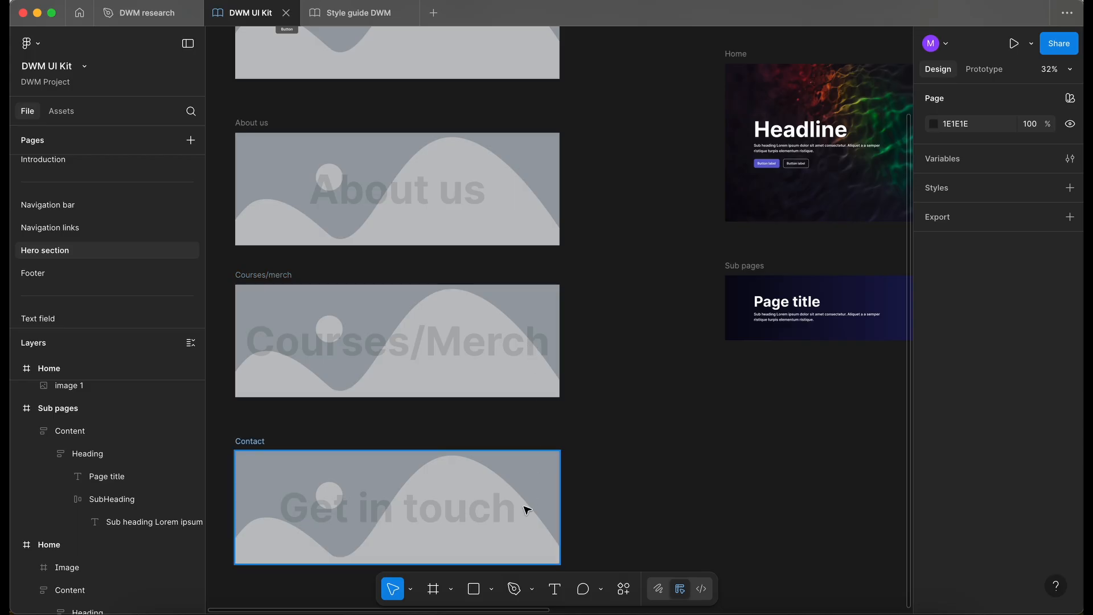
pyautogui.hscroll(8, 515, 528)
pyautogui.scroll(1, 516, 527)
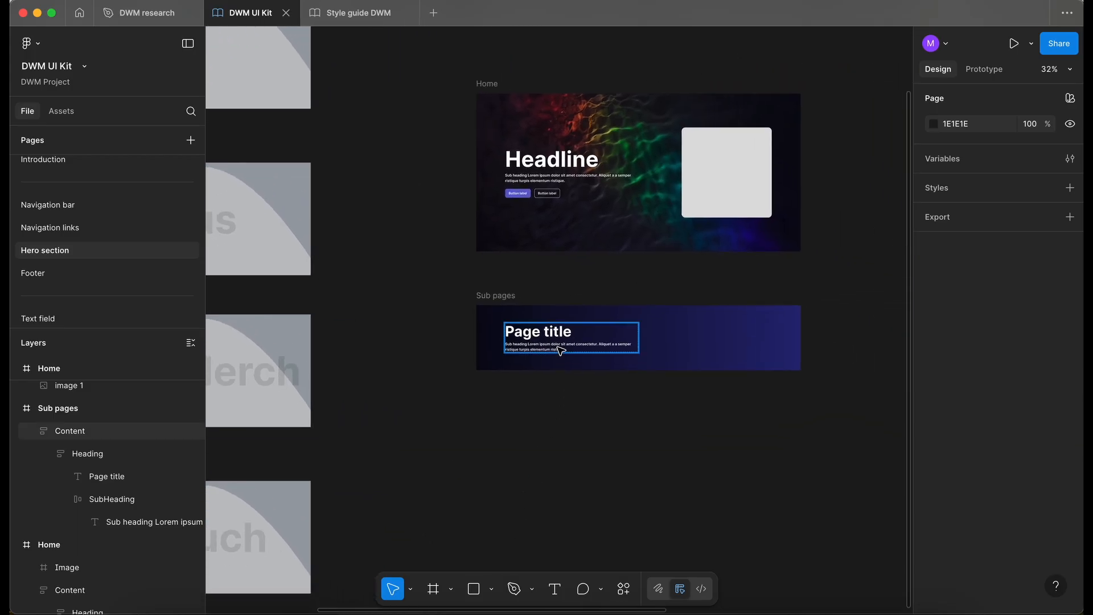
pyautogui.scroll(5, 561, 350)
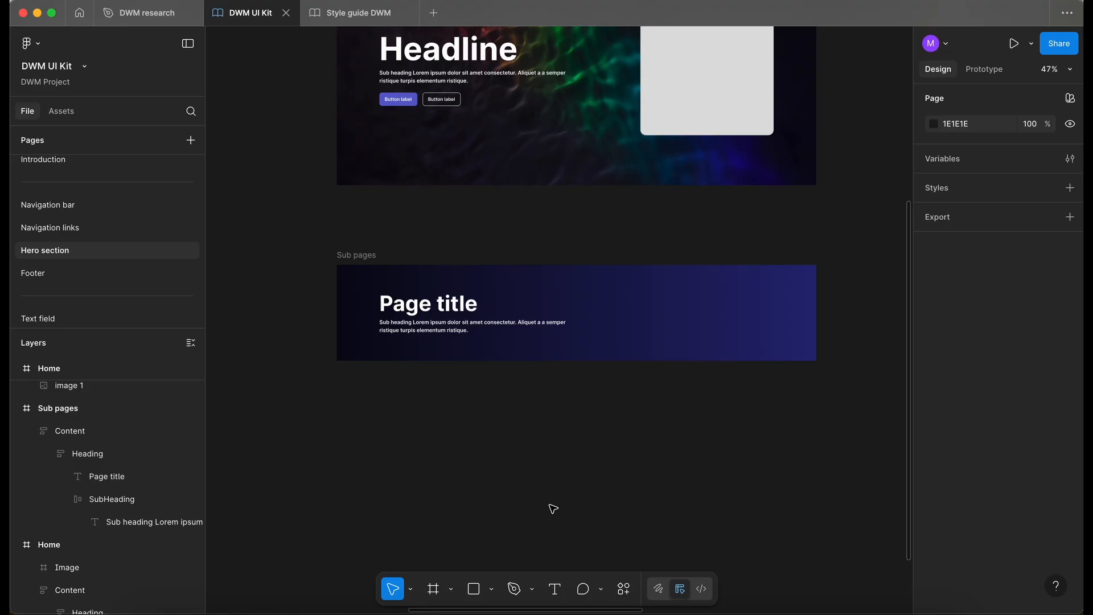
pyautogui.scroll(-5, 451, 402)
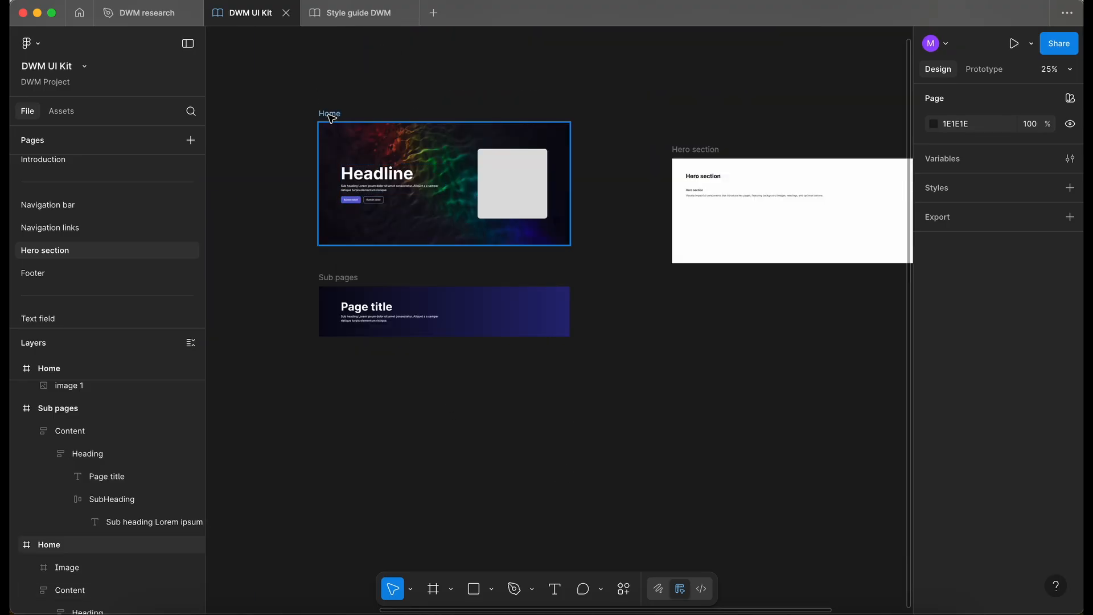
# Move the Home and Sub pages frames into the container of the Hero section documentation frame.
pyautogui.moveTo(330, 117); pyautogui.dragTo(741, 236)
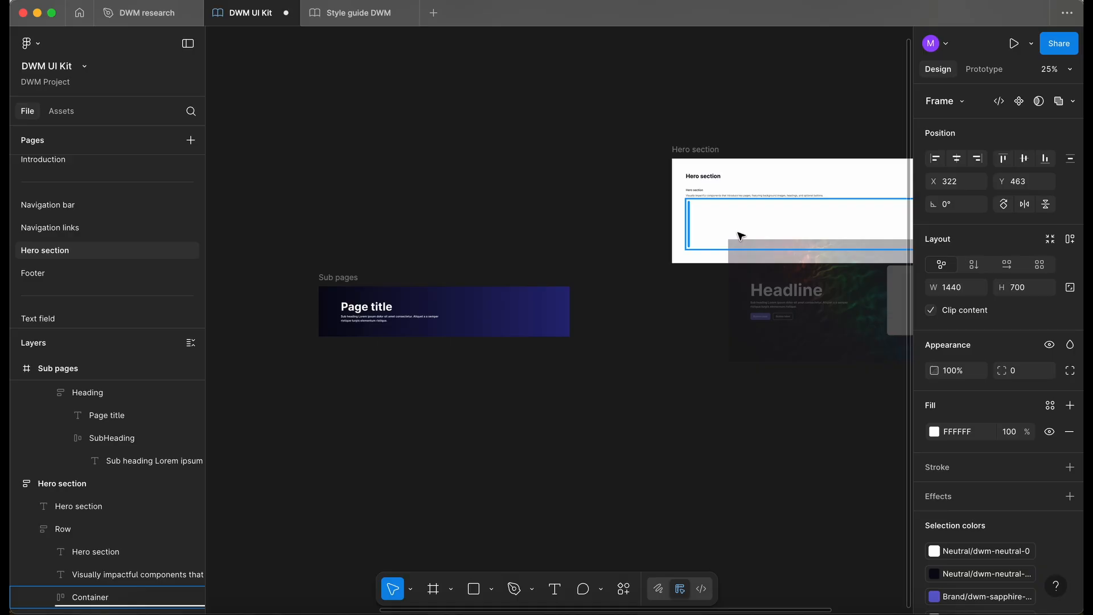
pyautogui.scroll(-3, 529, 236)
pyautogui.hscroll(1, 529, 236)
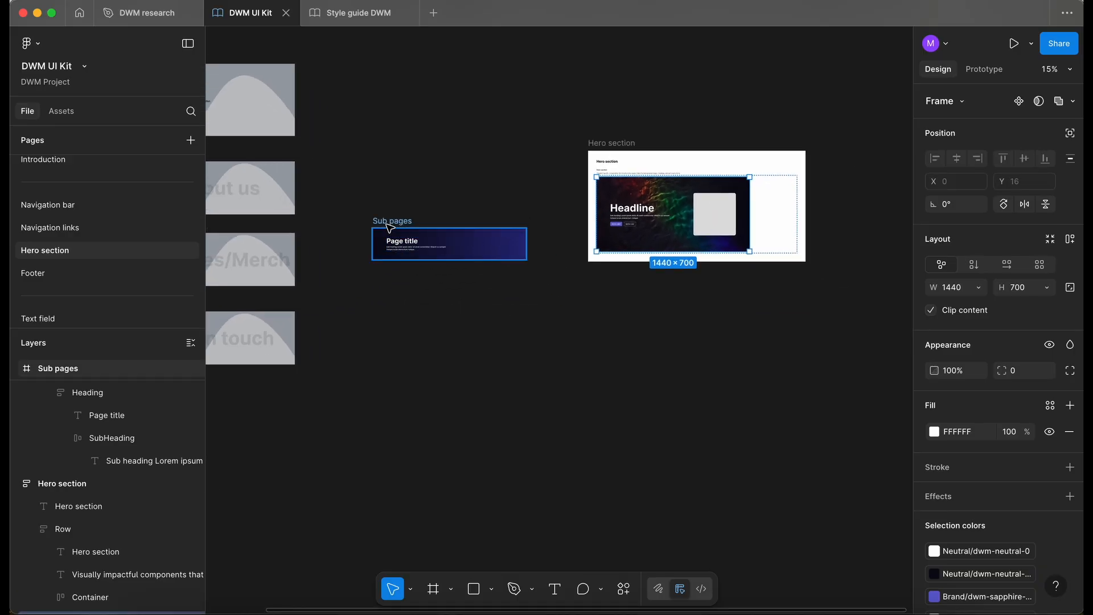
pyautogui.moveTo(397, 225); pyautogui.dragTo(793, 244)
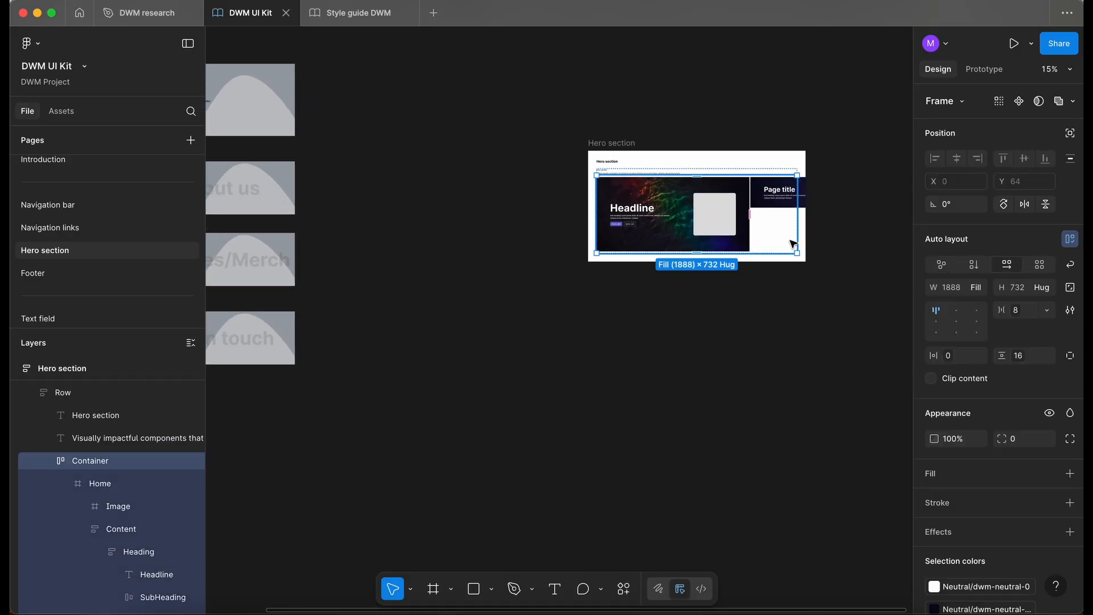
# Stack the container's contents vertically with auto layout and set the gap to the 48px variable.
pyautogui.click(974, 265)
pyautogui.click(1017, 313)
pyautogui.click(1017, 313)
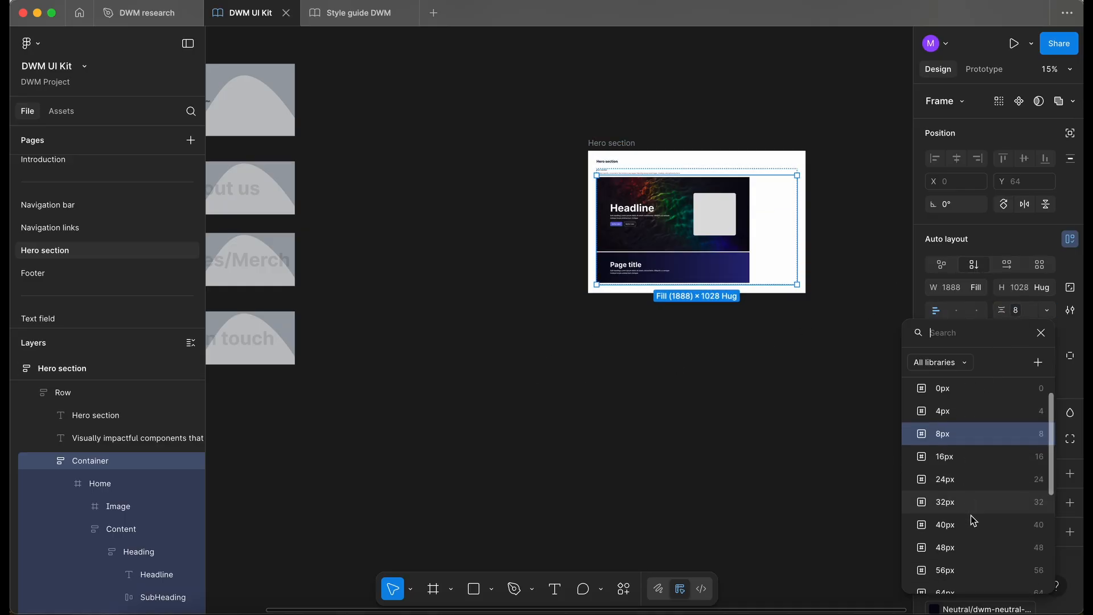
pyautogui.click(971, 548)
# Turn the Home and Sub pages frames into separate components and combine them as variants.
pyautogui.scroll(5, 722, 329)
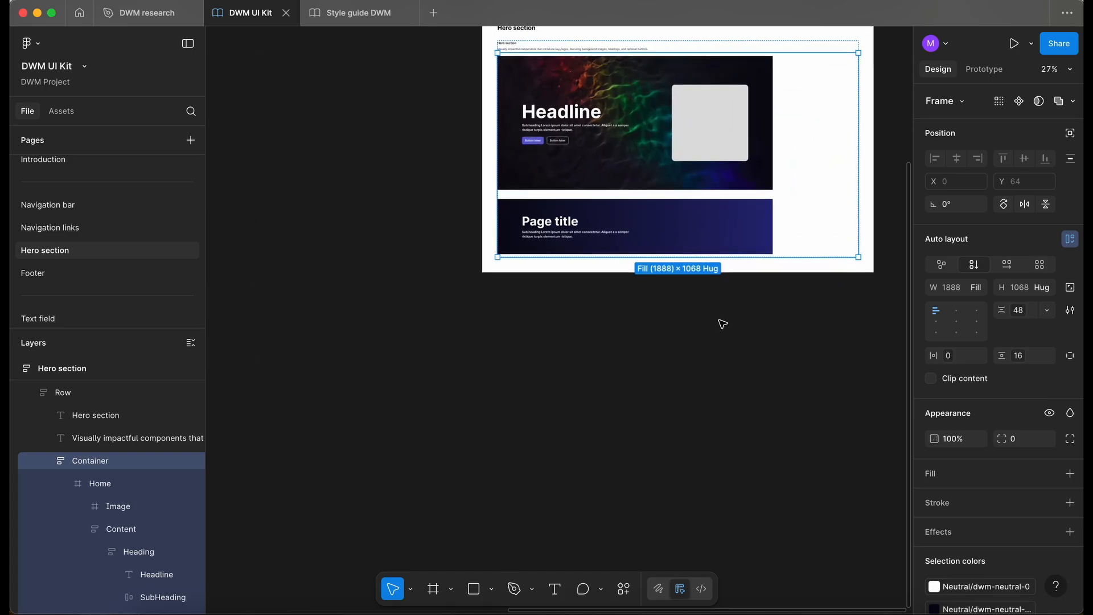
pyautogui.scroll(3, 654, 126)
pyautogui.click(466, 221)
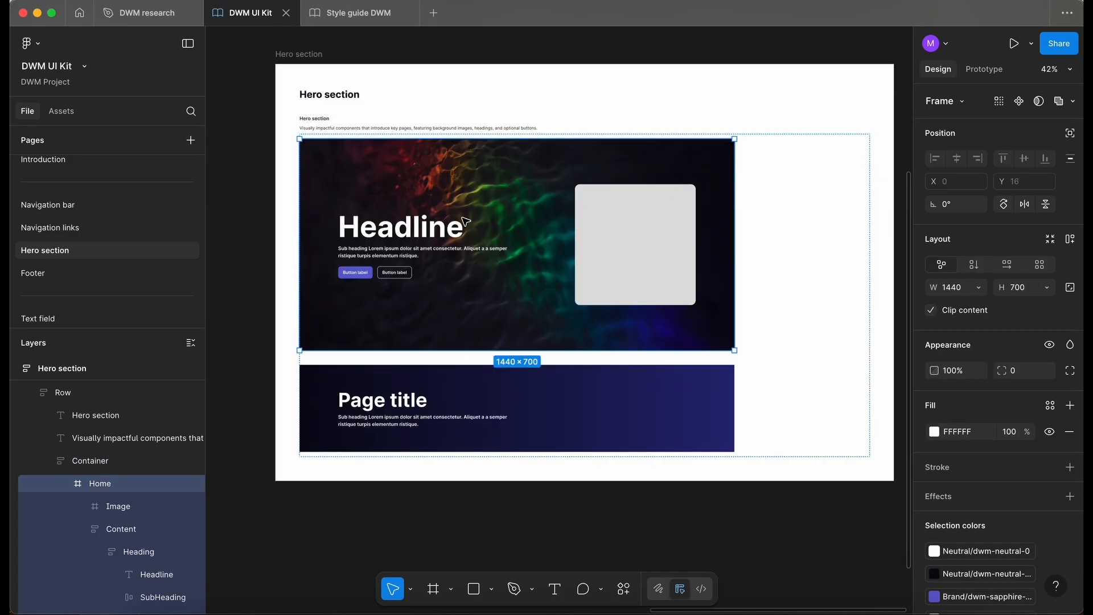
pyautogui.hscroll(-2, 465, 222)
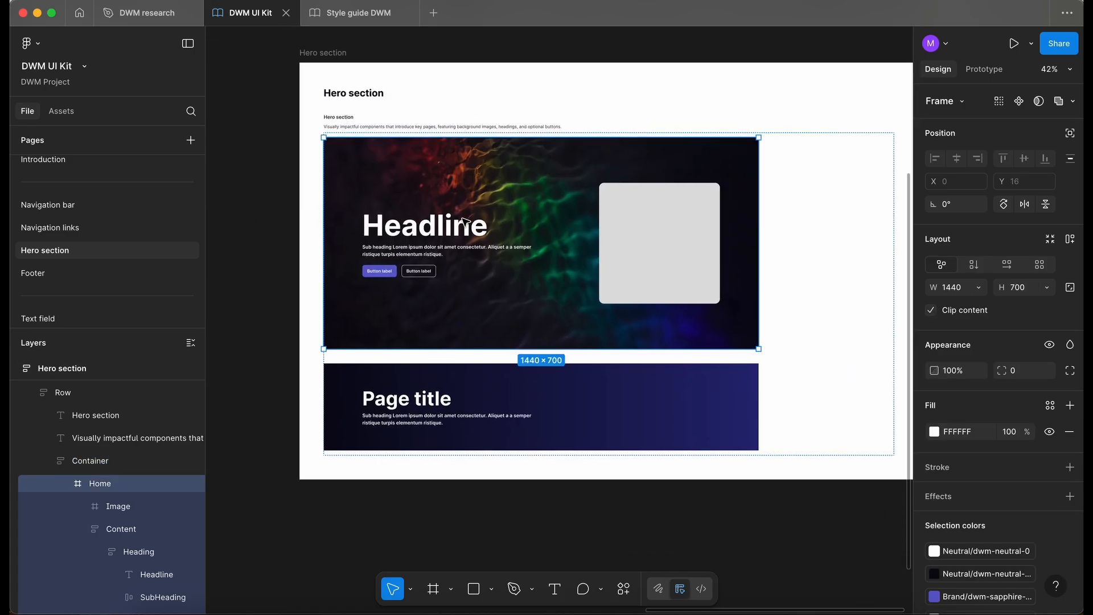
pyautogui.keyDown('shift'); pyautogui.click(630, 393); pyautogui.keyUp('shift')
pyautogui.click(1033, 102)
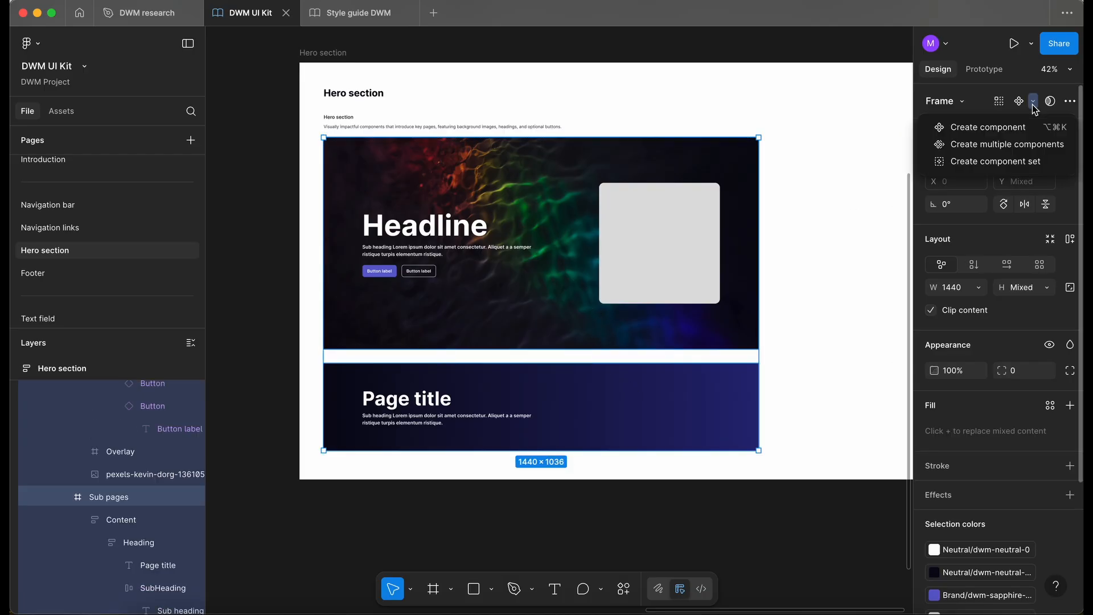
pyautogui.click(1033, 146)
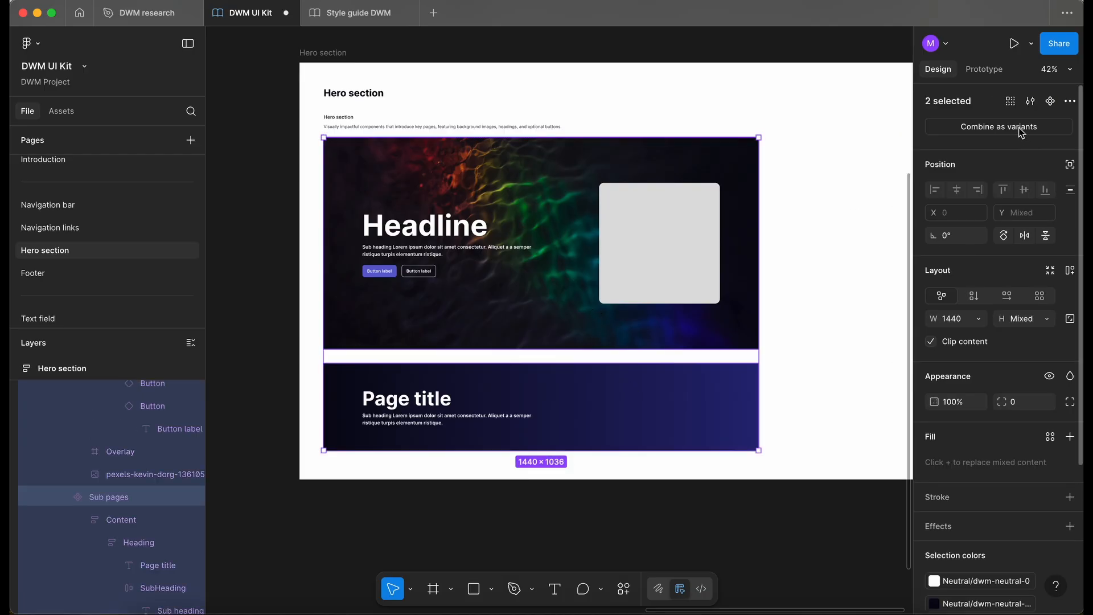
pyautogui.click(1021, 128)
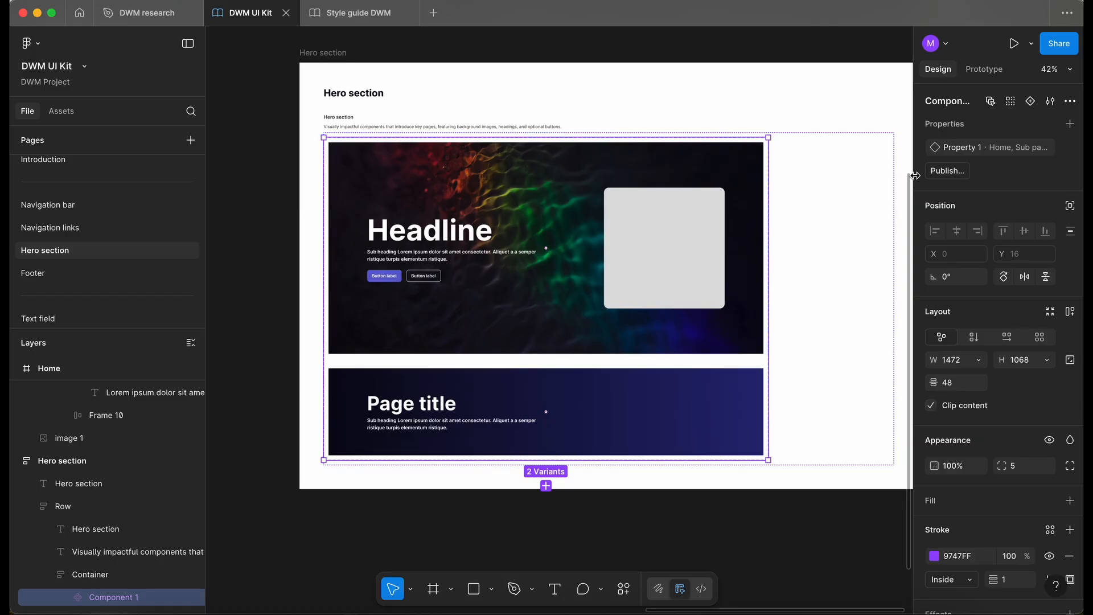
# Rename the component set as HeroSection and its variant property as Style.
pyautogui.doubleClick(950, 102)
pyautogui.write('HeroSection')
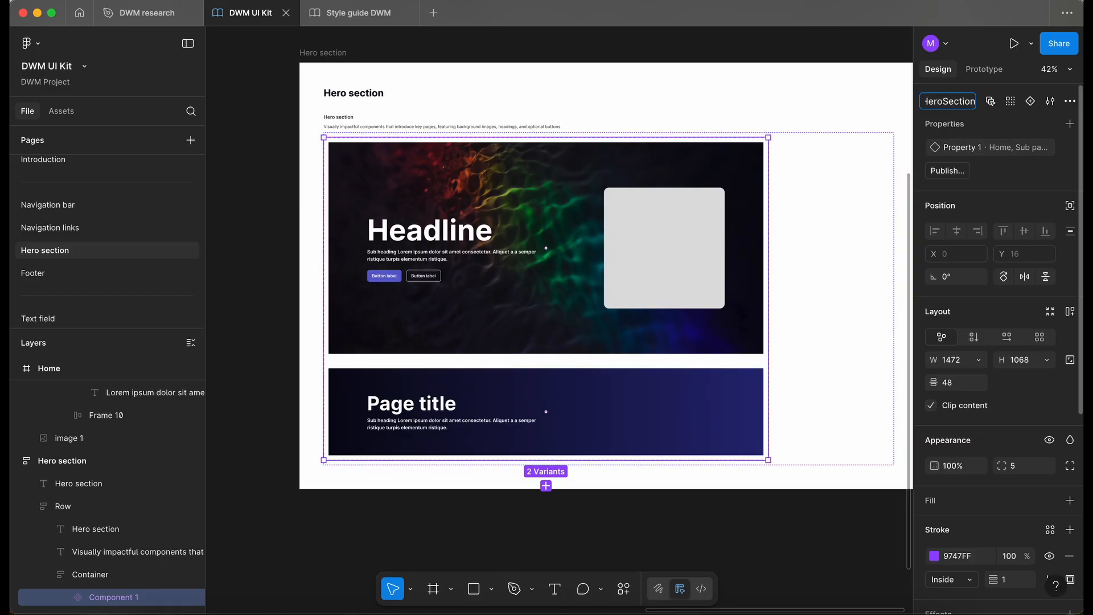
pyautogui.doubleClick(975, 152)
pyautogui.write('St')
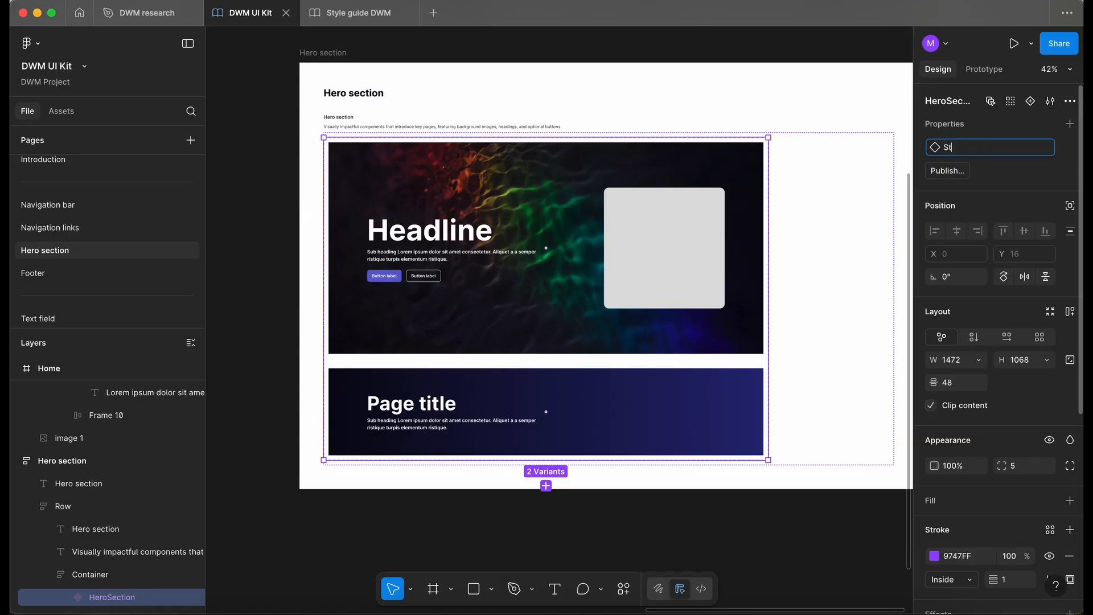
pyautogui.write('yle')
pyautogui.press('Return')
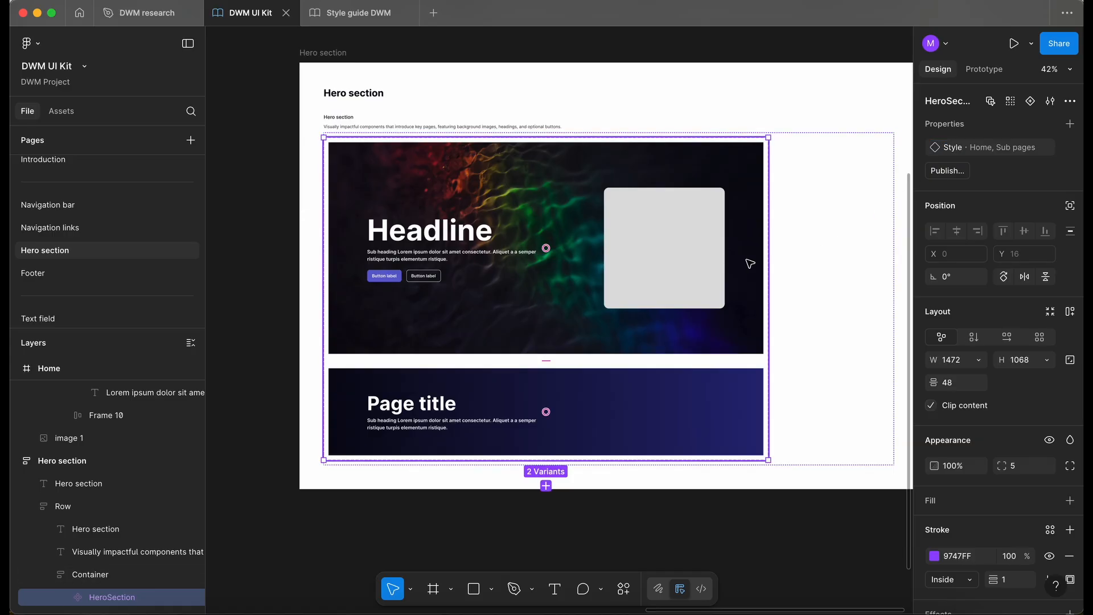
# Check the Style value of the Home variant and of the Sub pages variant.
pyautogui.click(750, 264)
pyautogui.press('Escape')
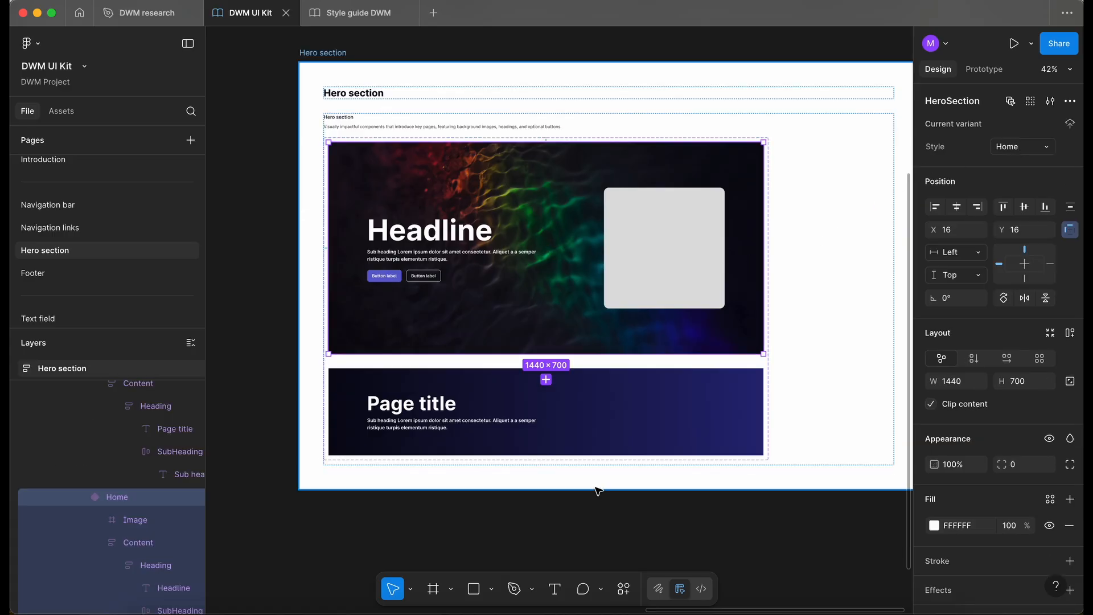
pyautogui.click(654, 421)
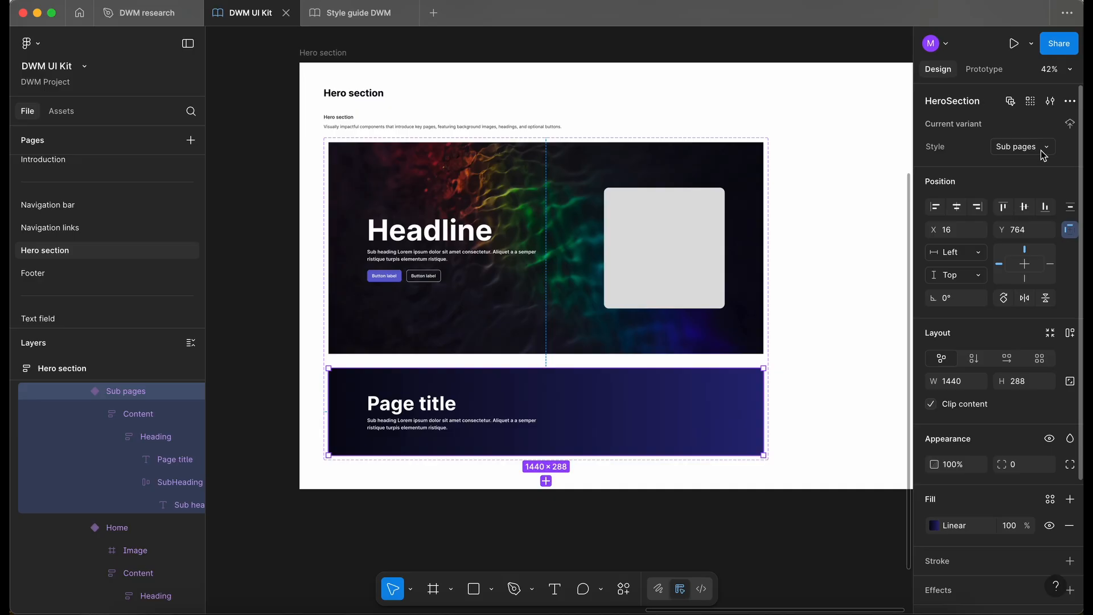
pyautogui.scroll(-2, 535, 527)
pyautogui.click(531, 525)
# Draw a test frame beside the Hero section documentation frame and place a Home-style HeroSection instance in it.
pyautogui.scroll(-5, 515, 453)
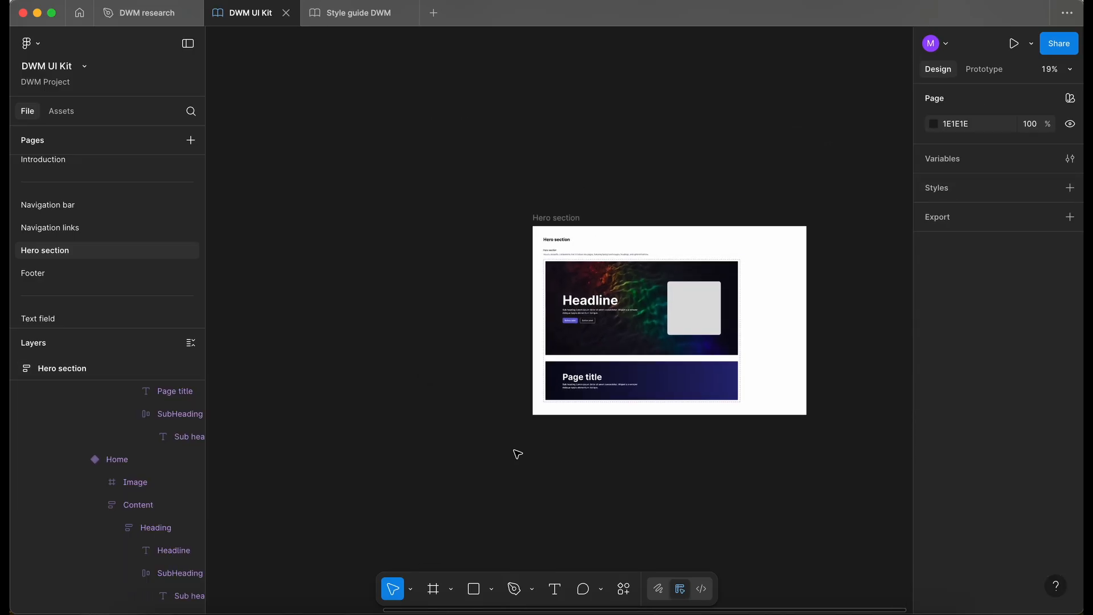
pyautogui.hscroll(-5, 516, 454)
pyautogui.press('f')
pyautogui.moveTo(438, 171); pyautogui.dragTo(728, 448)
pyautogui.hscroll(2, 728, 448)
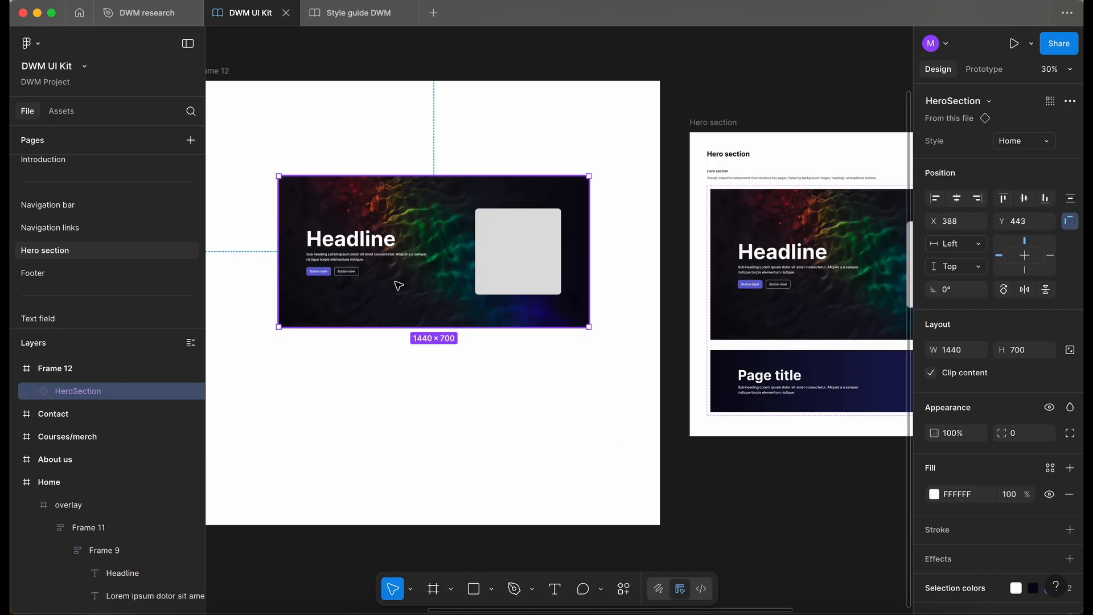
pyautogui.scroll(3, 399, 285)
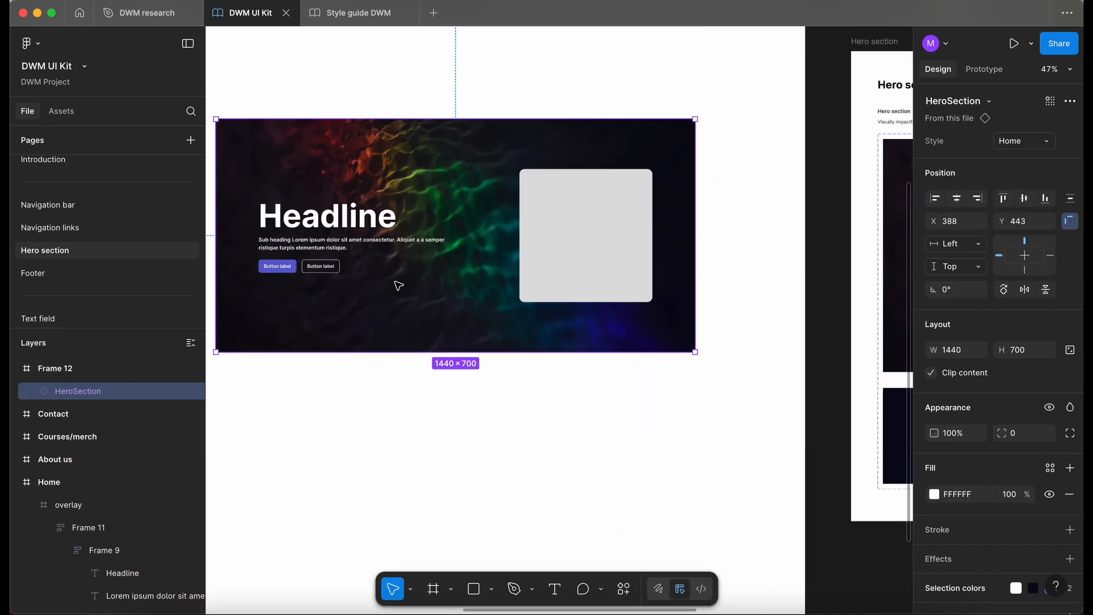
pyautogui.scroll(-2, 487, 246)
pyautogui.hscroll(-2, 487, 246)
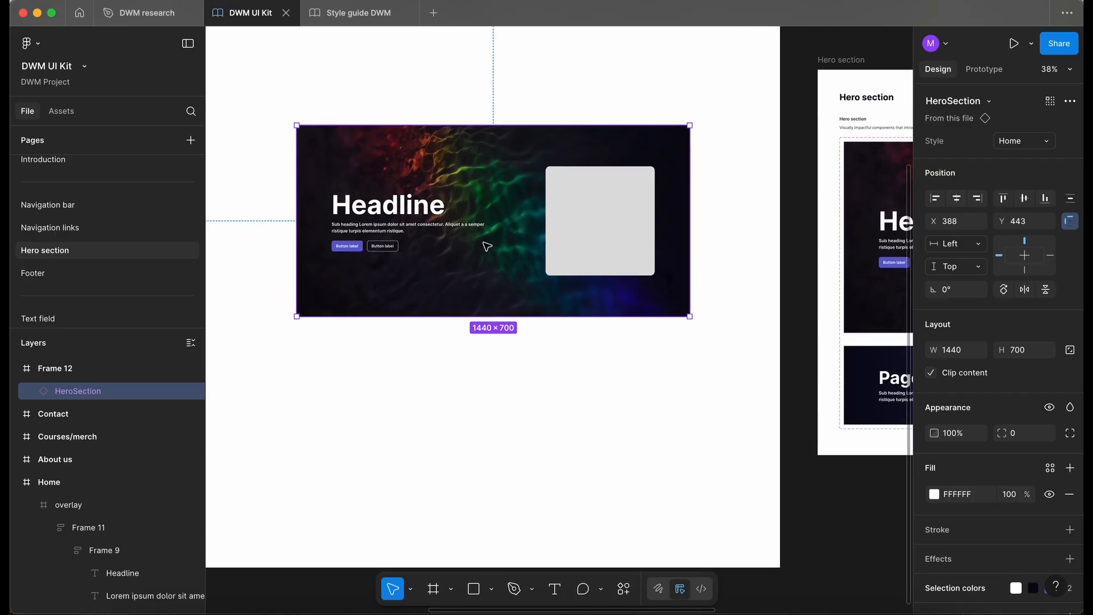
# Test the HeroSection instance by switching its Style between Home and Sub pages.
pyautogui.click(1047, 140)
pyautogui.click(1029, 159)
pyautogui.click(1024, 141)
pyautogui.click(1018, 126)
pyautogui.click(1024, 145)
pyautogui.click(1022, 156)
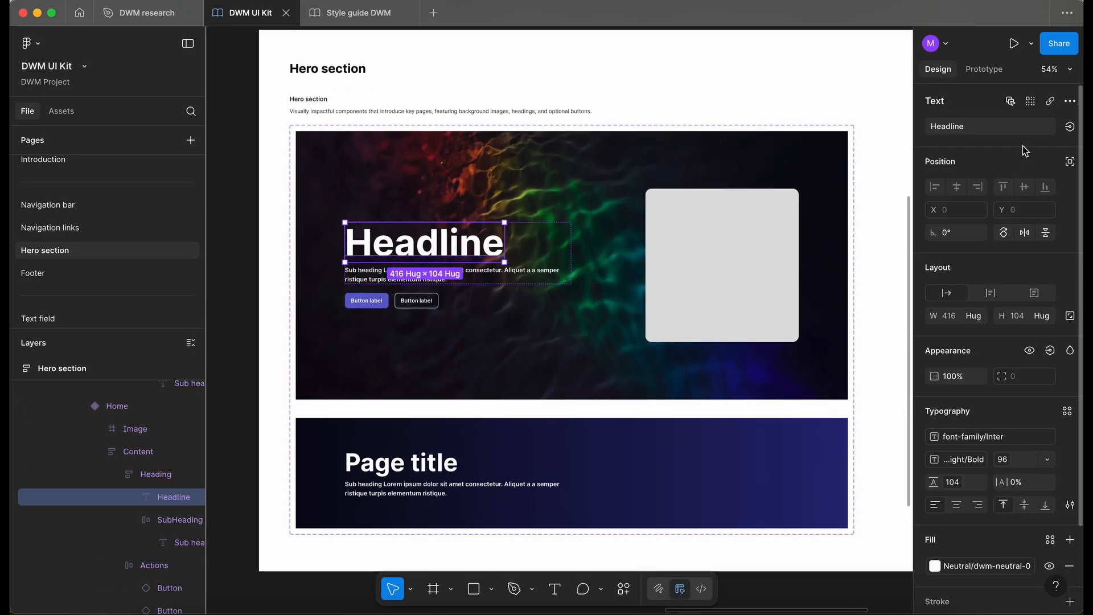
# Create a text property named Headline with the value Headline for the Home variant's headline.
pyautogui.click(1070, 127)
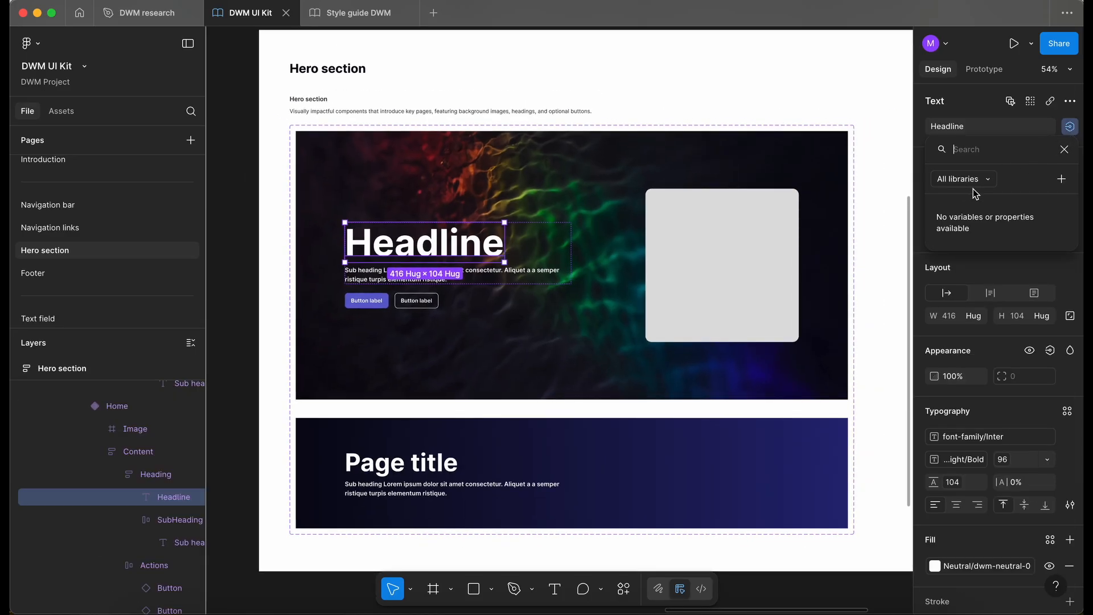
pyautogui.click(1061, 179)
pyautogui.write('Heading')
pyautogui.hotkey('ctrl', 'a')
pyautogui.write('Hea')
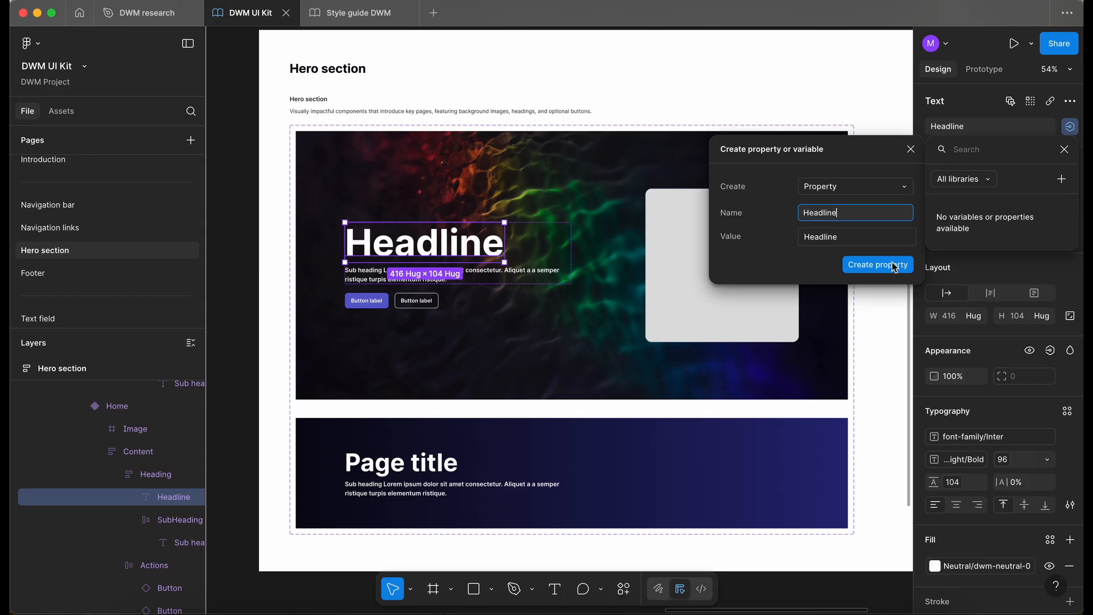
pyautogui.click(894, 265)
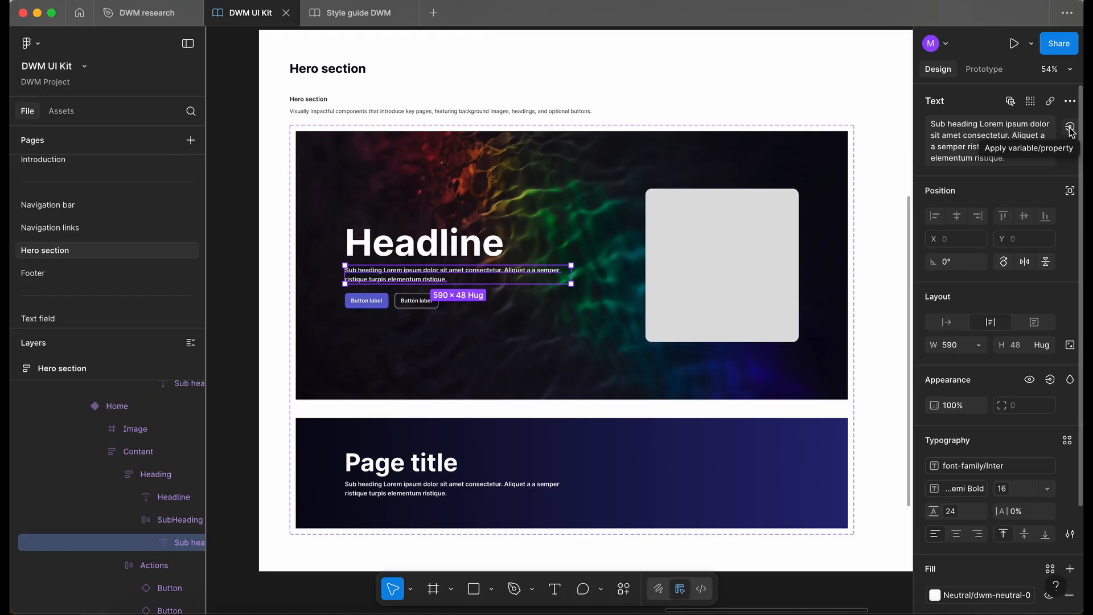
# Create a text property named Content for the Home variant's sub heading, with a default value starting "Lorem ipsum dolor sit amet".
pyautogui.click(1070, 127)
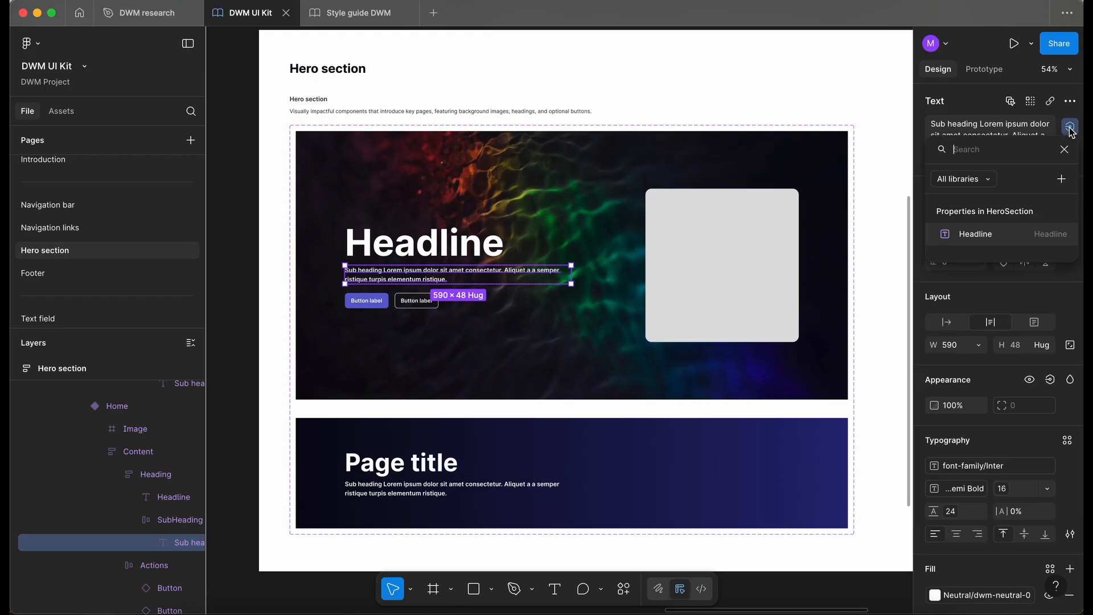
pyautogui.click(1061, 180)
pyautogui.write('Content')
pyautogui.press('Tab')
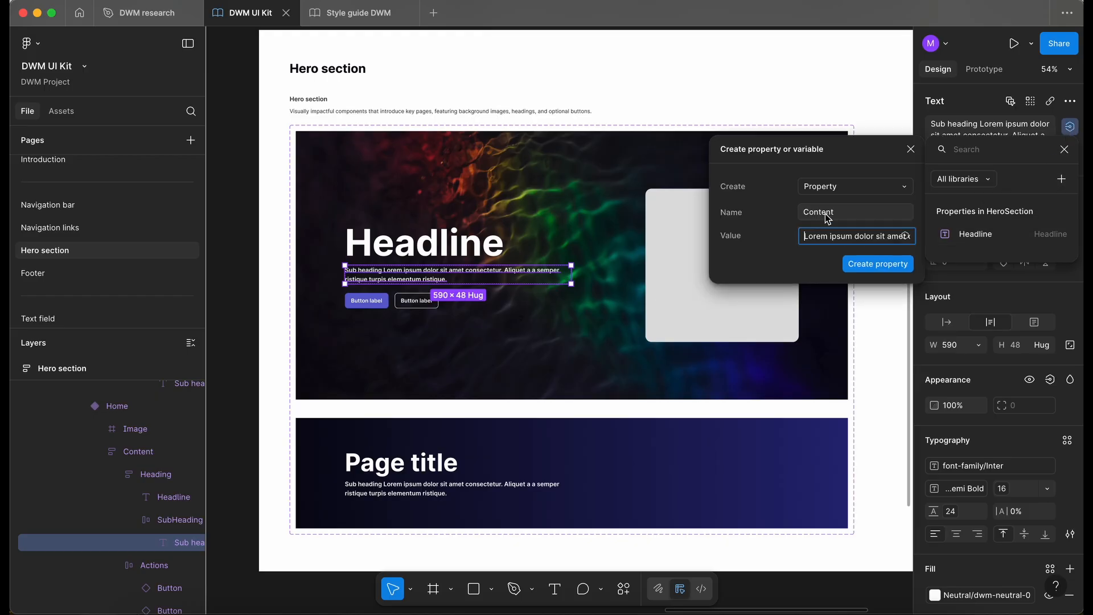
pyautogui.click(877, 264)
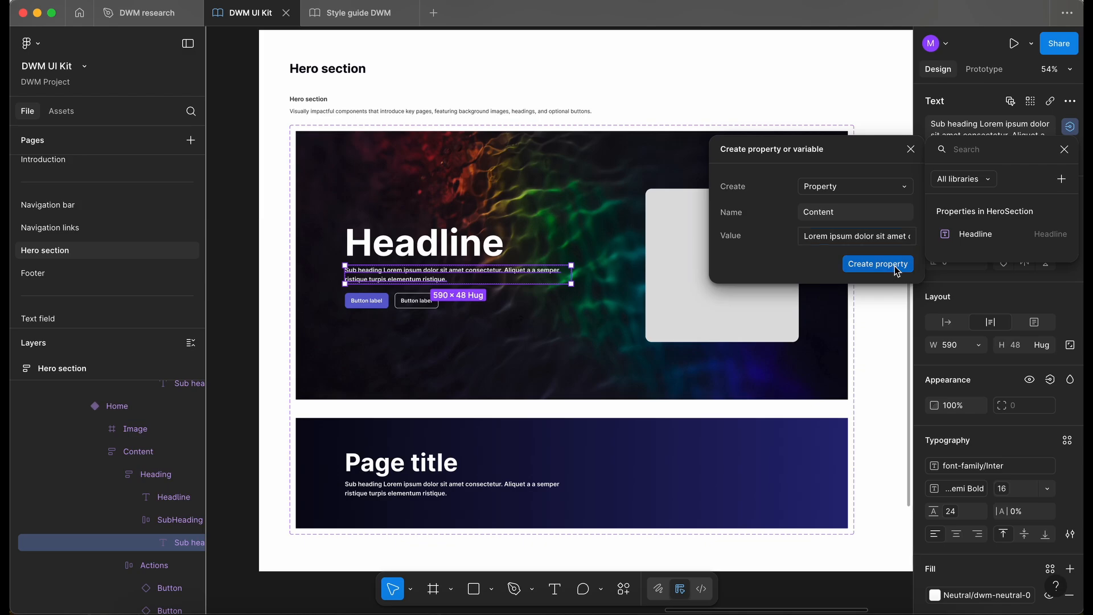
# Rename the HeroSection component set's Headline text property as Heading and set its default value to Heading.
pyautogui.scroll(3, 477, 272)
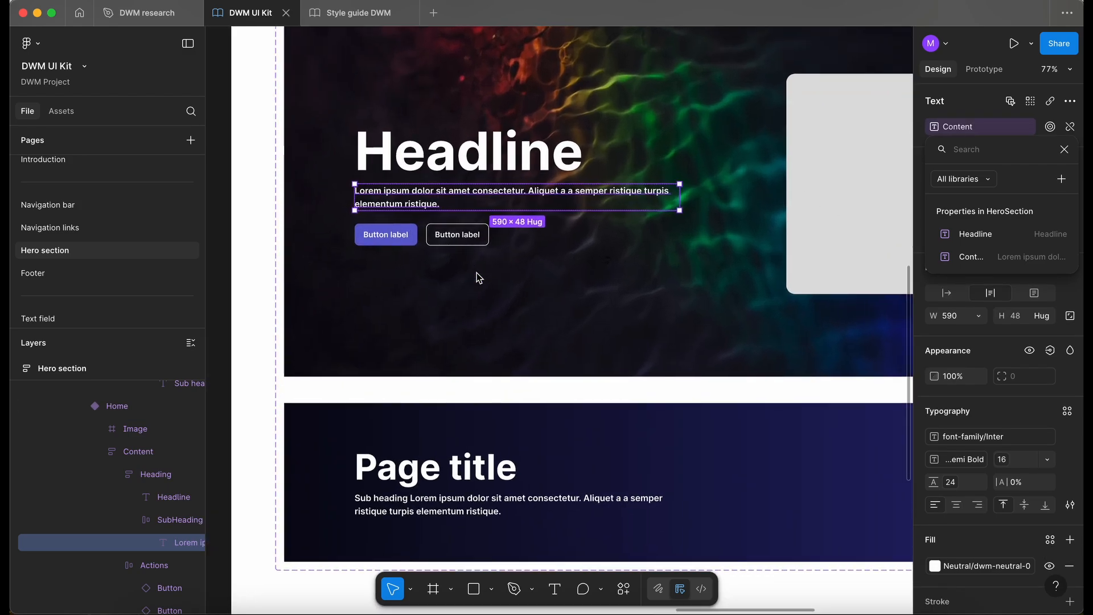
pyautogui.scroll(-3, 477, 272)
pyautogui.click(465, 406)
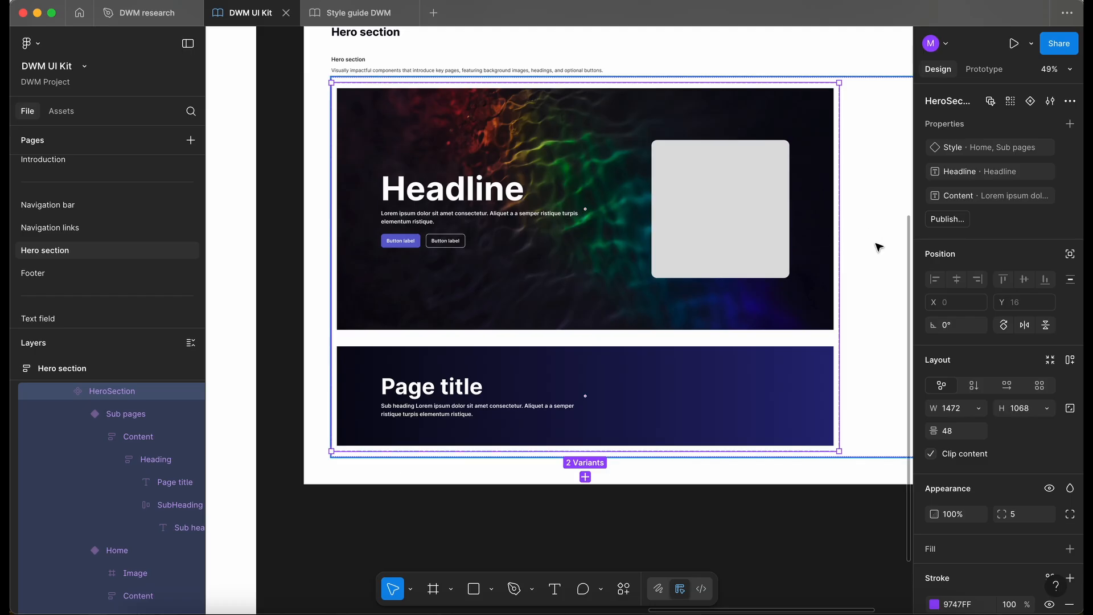
pyautogui.scroll(3, 698, 261)
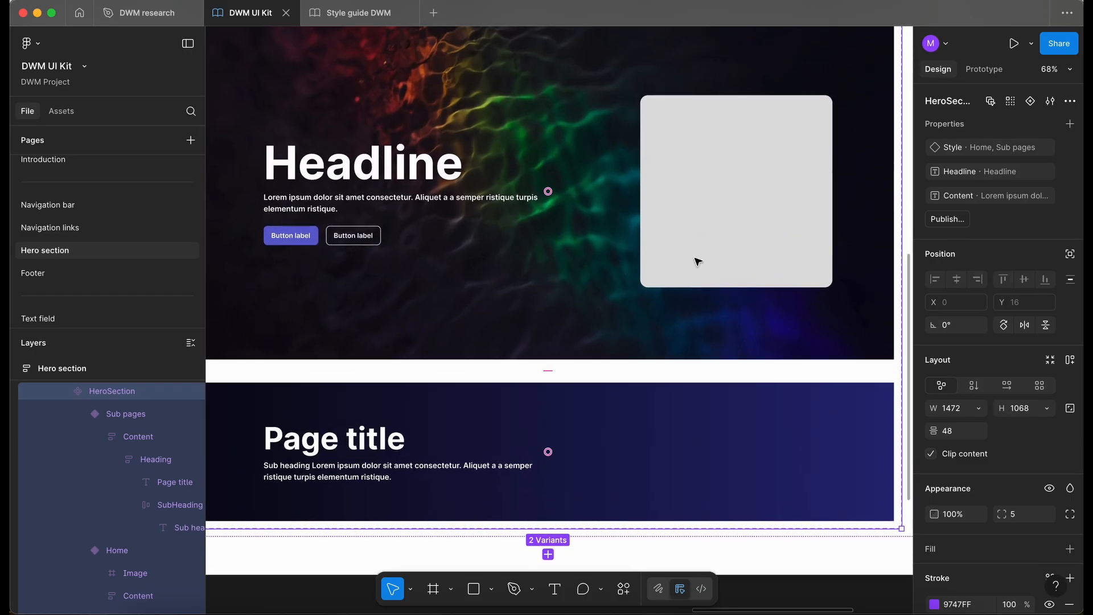
pyautogui.scroll(-2, 696, 261)
pyautogui.click(1050, 172)
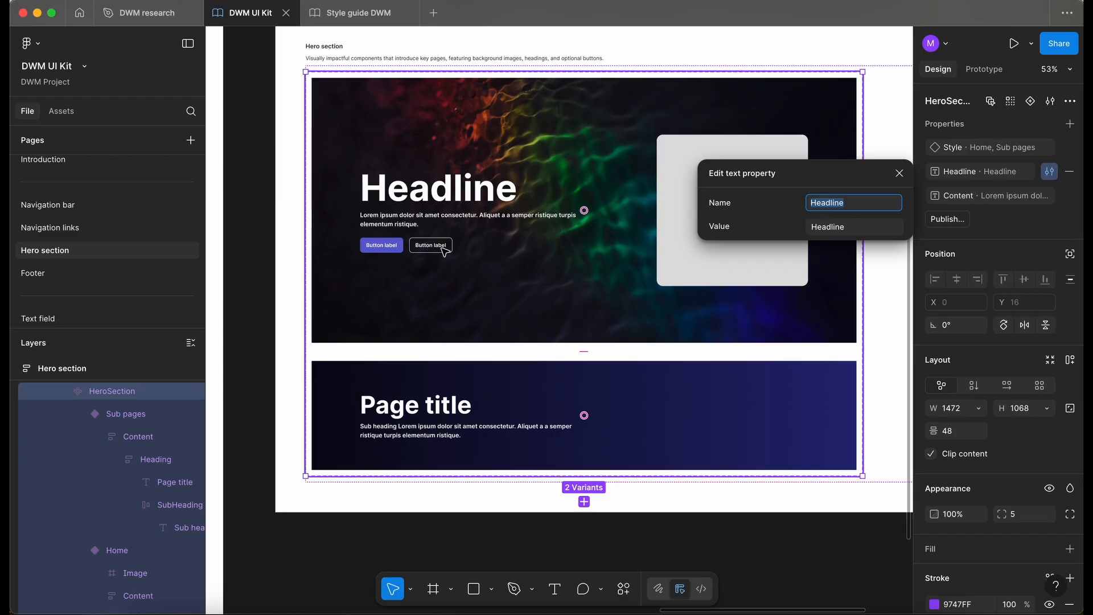
pyautogui.write('Heading')
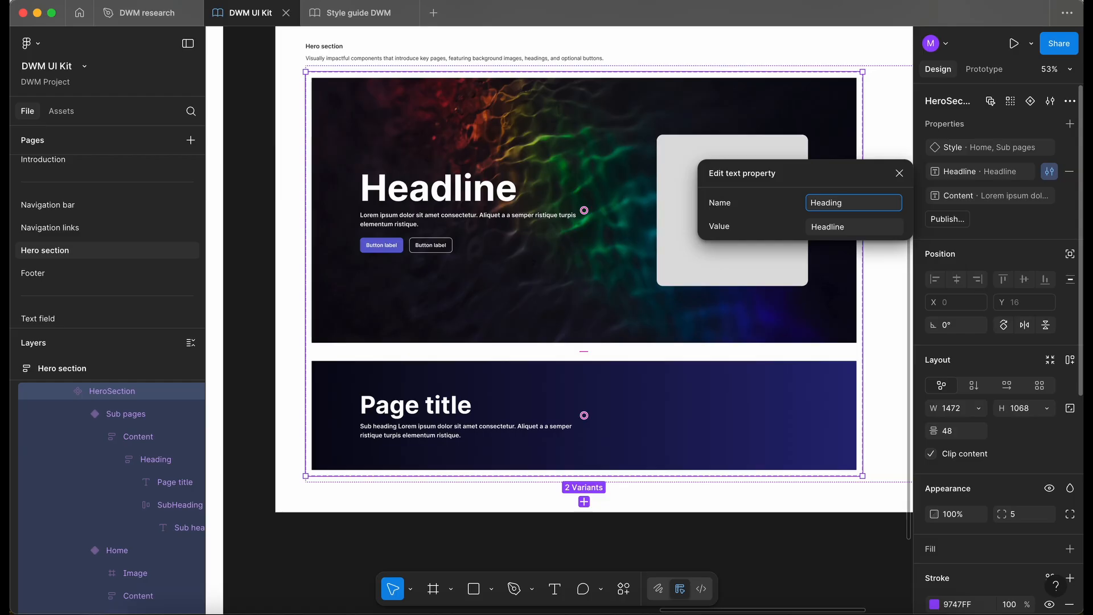
pyautogui.press('Tab')
pyautogui.hotkey('ctrl', 'a')
pyautogui.write('Heading')
pyautogui.press('Return')
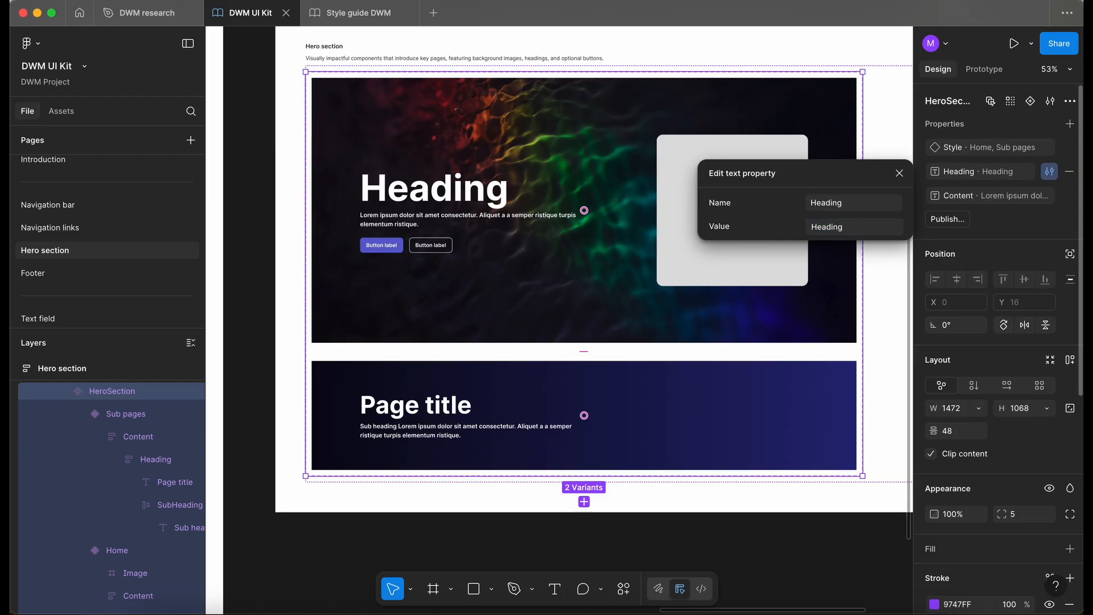
pyautogui.click(900, 173)
# Link the Sub pages variant's page title to the Heading property and its sub heading to the Content property.
pyautogui.doubleClick(471, 405)
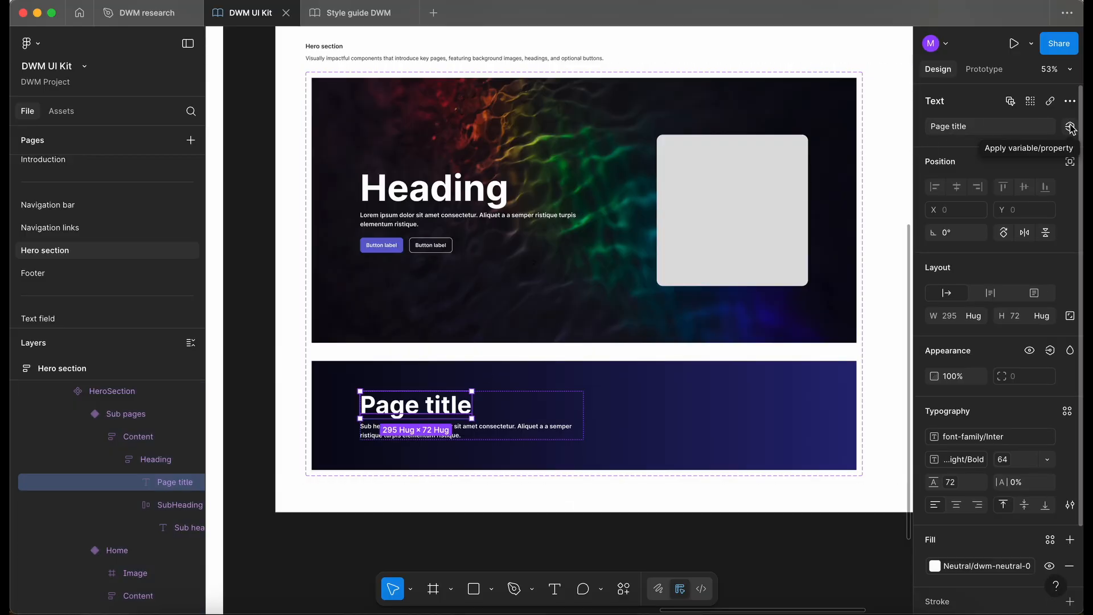
pyautogui.click(1070, 126)
pyautogui.click(974, 234)
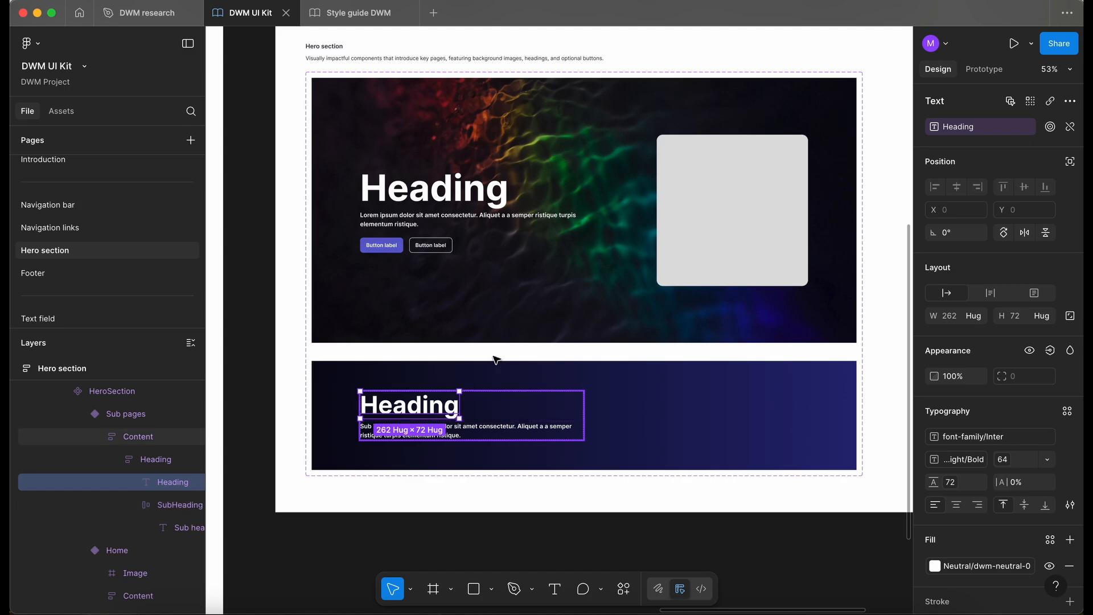
pyautogui.doubleClick(467, 431)
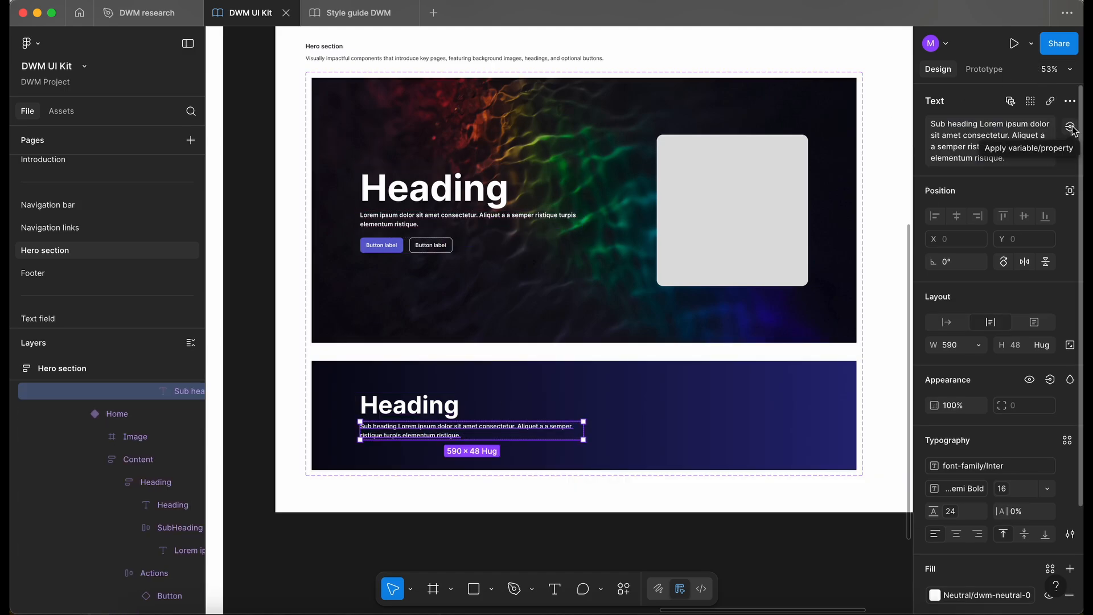
pyautogui.click(1071, 127)
pyautogui.click(968, 257)
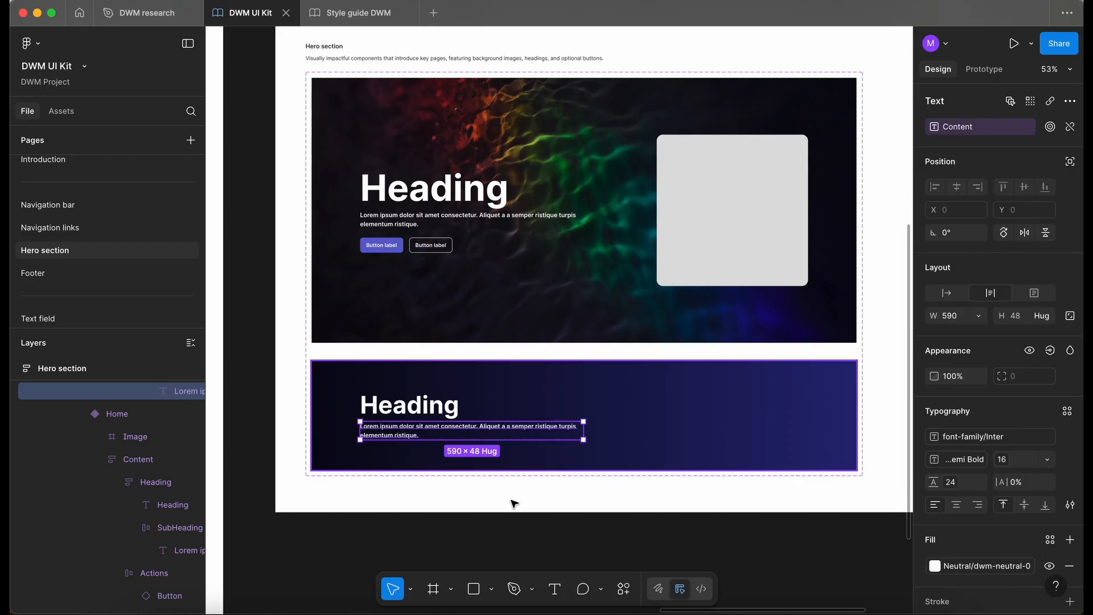
# Test the Home-style instance's text properties by changing Heading to Heading111 and inserting "dknfksdjndsknj" in Content.
pyautogui.click(473, 527)
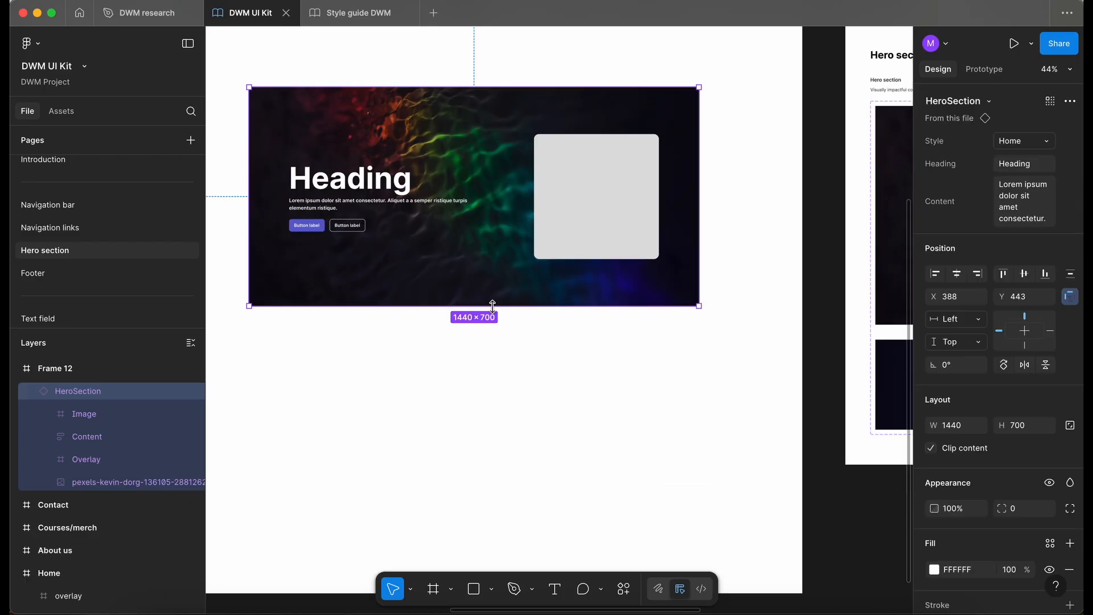
pyautogui.scroll(3, 492, 306)
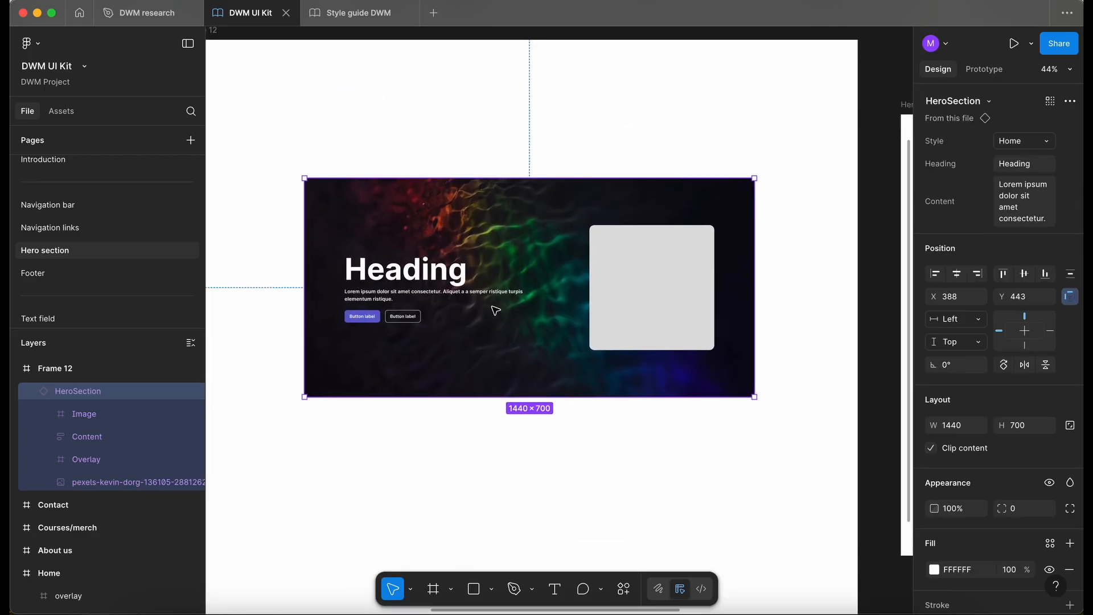
pyautogui.scroll(3, 495, 311)
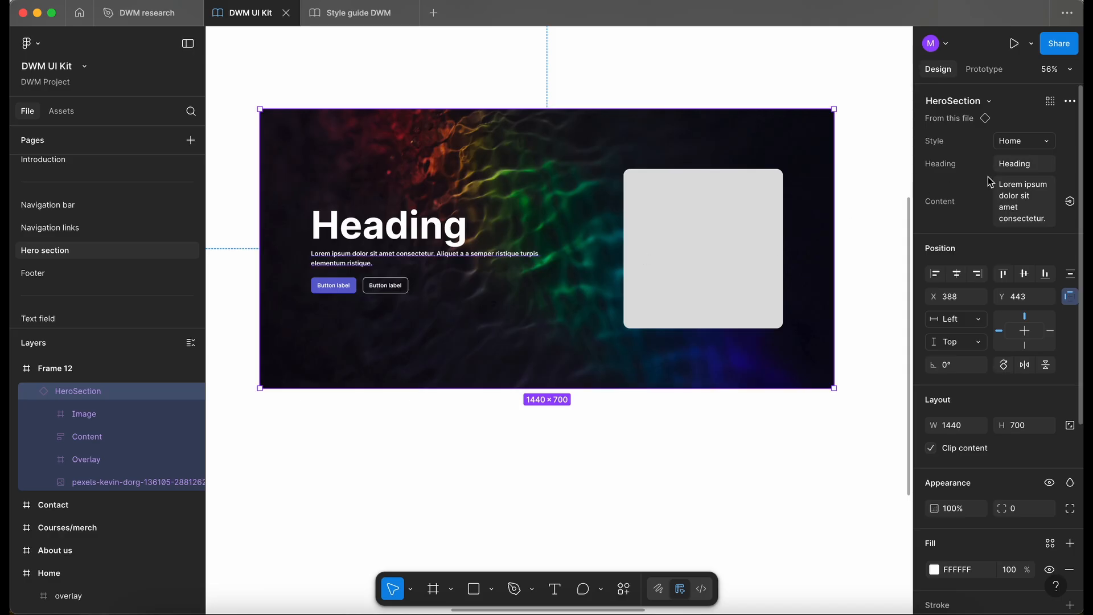
pyautogui.click(1041, 165)
pyautogui.press('Return')
pyautogui.click(1038, 213)
pyautogui.click(1048, 222)
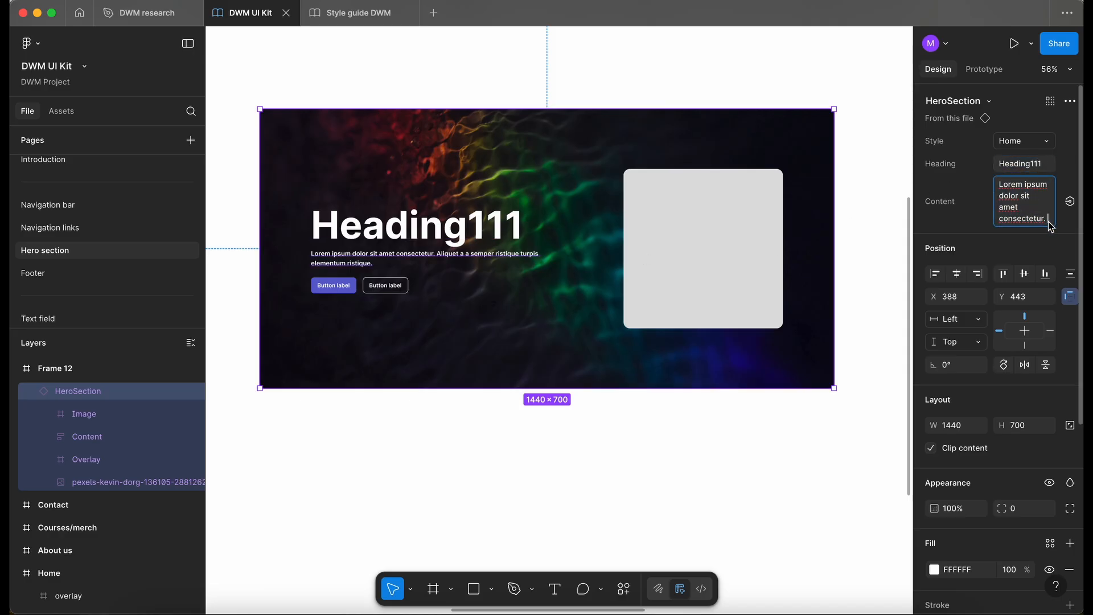
pyautogui.write('dknfksdjndsknj')
pyautogui.press('Return')
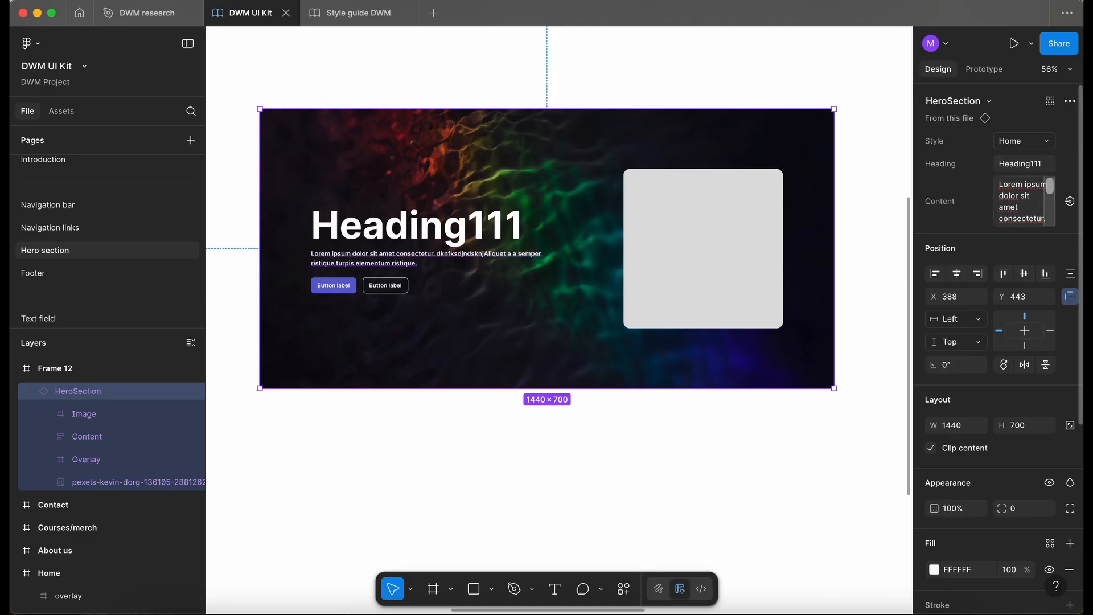
# Switch the test HeroSection instance's Style to Sub pages.
pyautogui.click(1045, 140)
pyautogui.click(1041, 142)
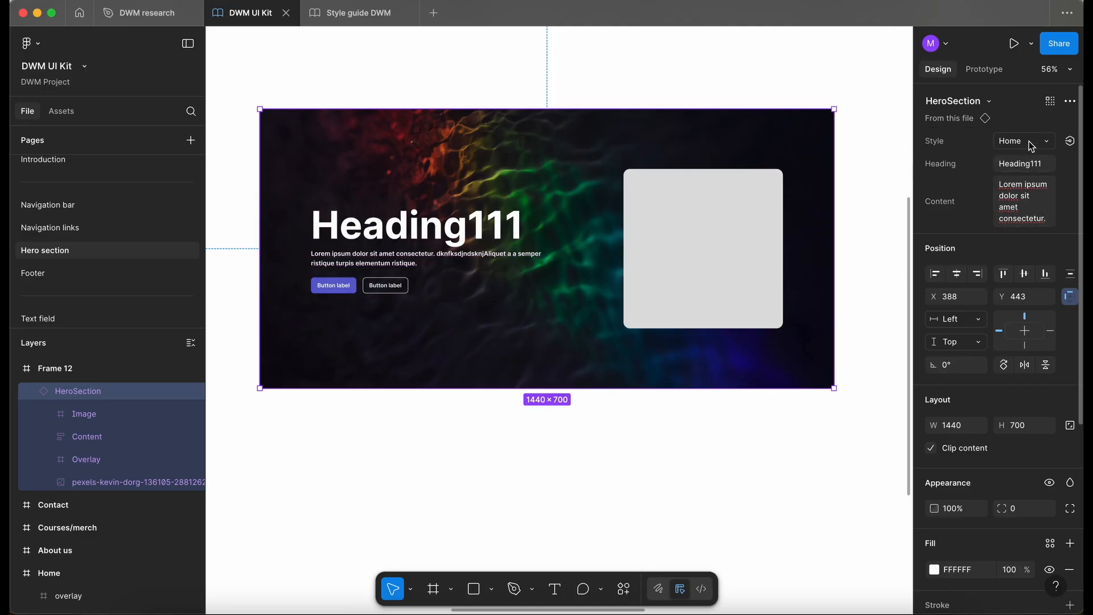
pyautogui.click(1027, 143)
pyautogui.click(1020, 162)
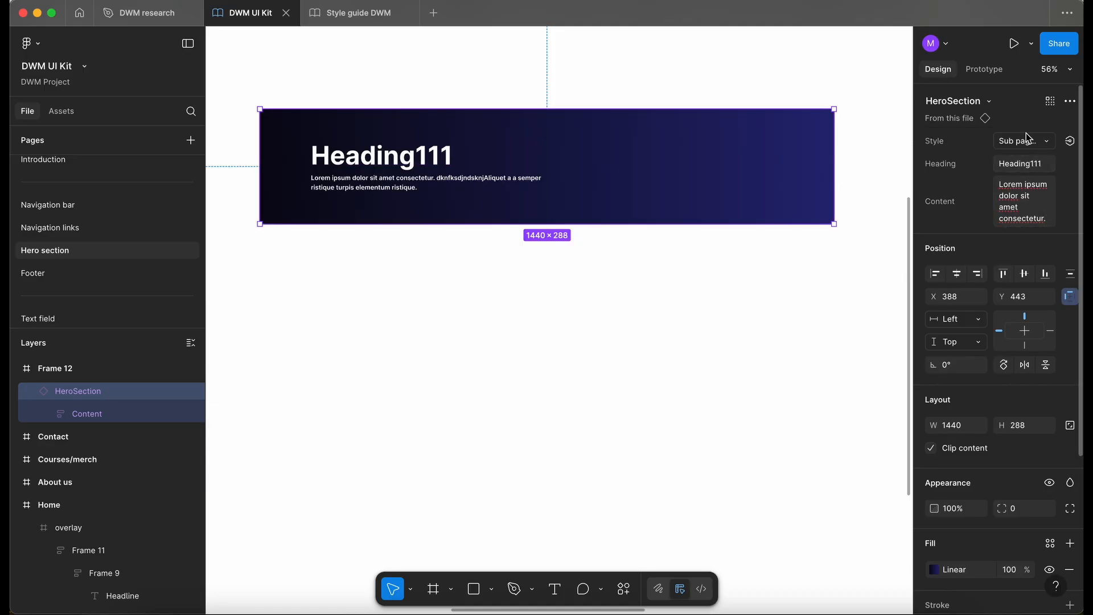
# Change the Sub pages instance's Heading to Heading111111111 and insert "update the text" at the start of its Content.
pyautogui.click(1040, 164)
pyautogui.click(1043, 167)
pyautogui.write('111111')
pyautogui.scroll(-1, 558, 322)
pyautogui.scroll(2, 598, 285)
pyautogui.click(1023, 201)
pyautogui.click(1002, 195)
pyautogui.write('update the text')
pyautogui.click(456, 298)
# Create a boolean visibility property named Actions, with the value True, for the Home variant's button group.
pyautogui.scroll(-3, 457, 298)
pyautogui.hscroll(3, 458, 300)
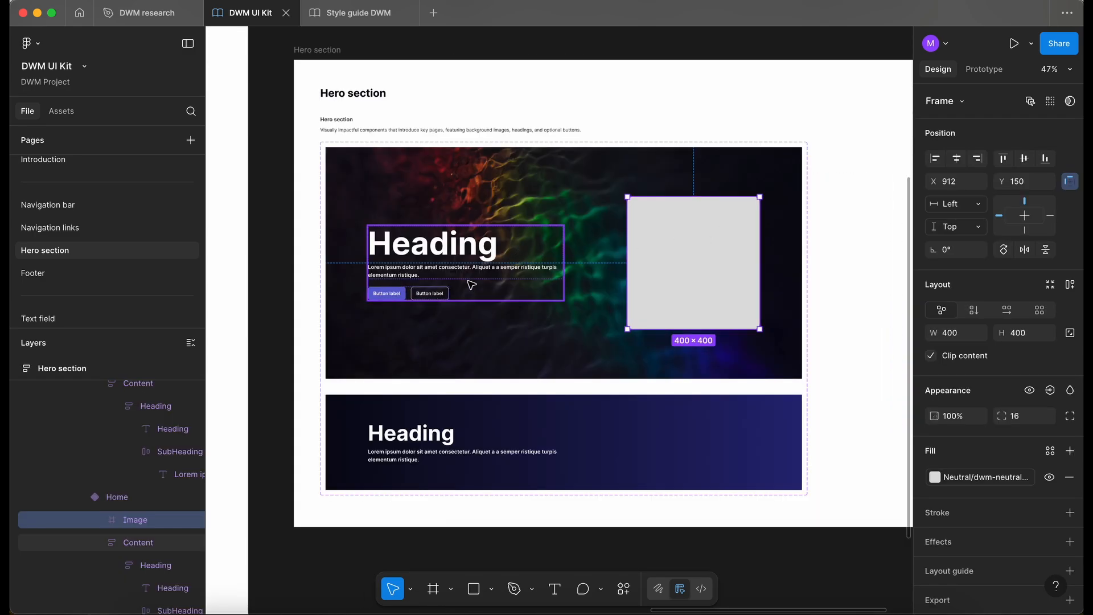
pyautogui.scroll(3, 429, 279)
pyautogui.click(428, 305)
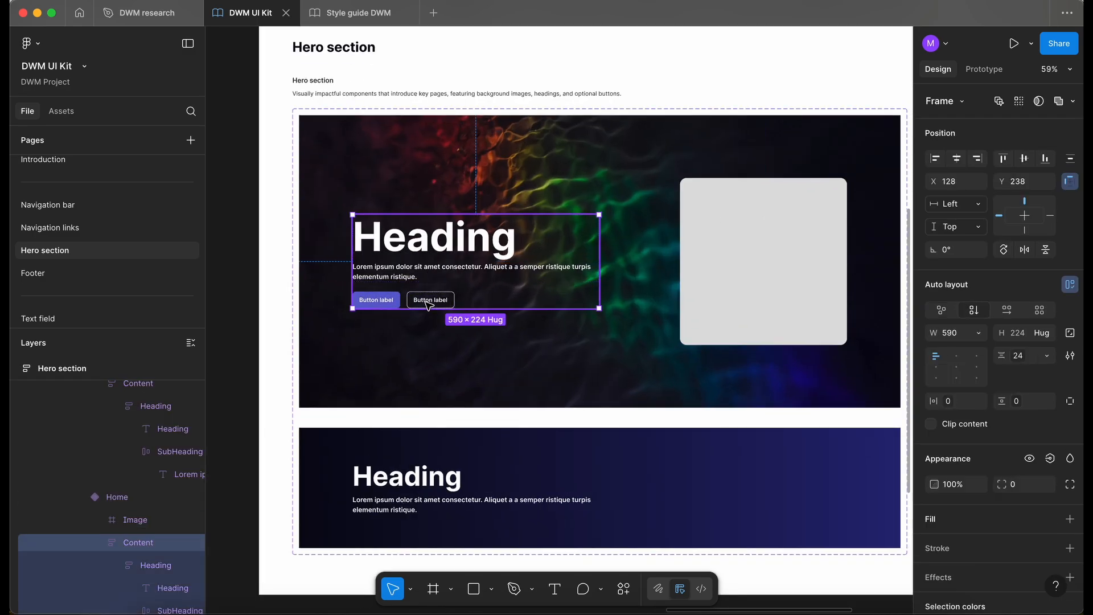
pyautogui.click(428, 304)
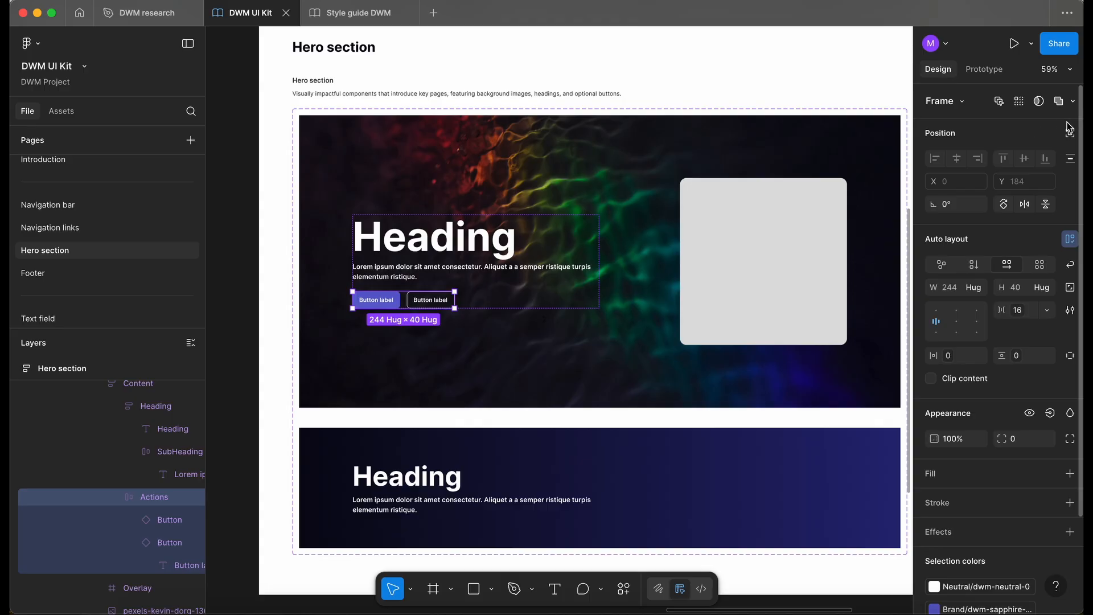
pyautogui.click(1051, 414)
pyautogui.click(1042, 465)
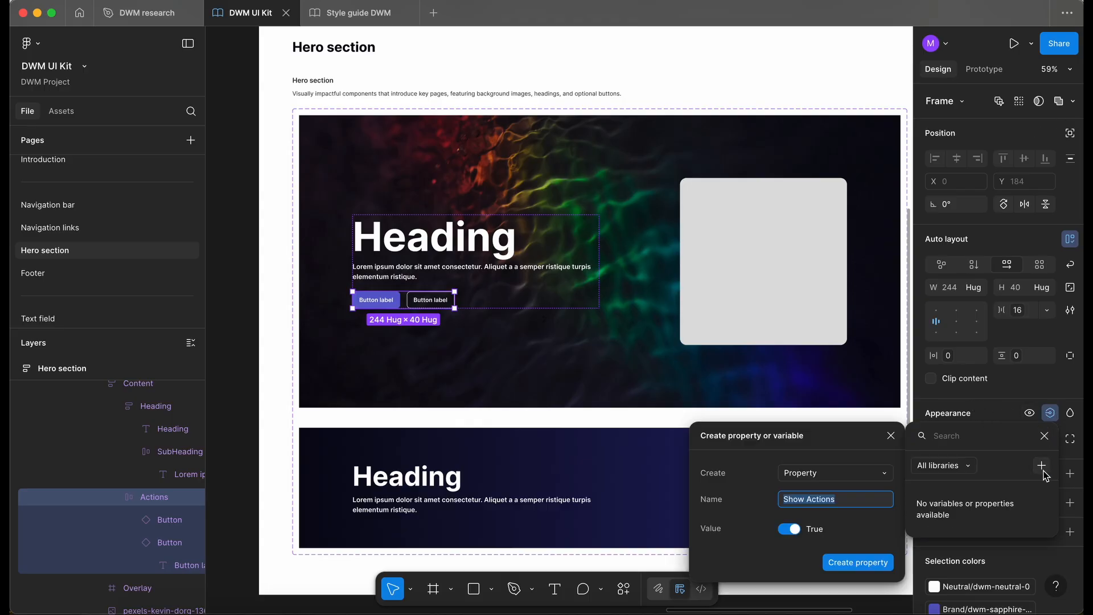
pyautogui.click(806, 501)
pyautogui.hotkey('shift', 'Home')
pyautogui.press('BackSpace')
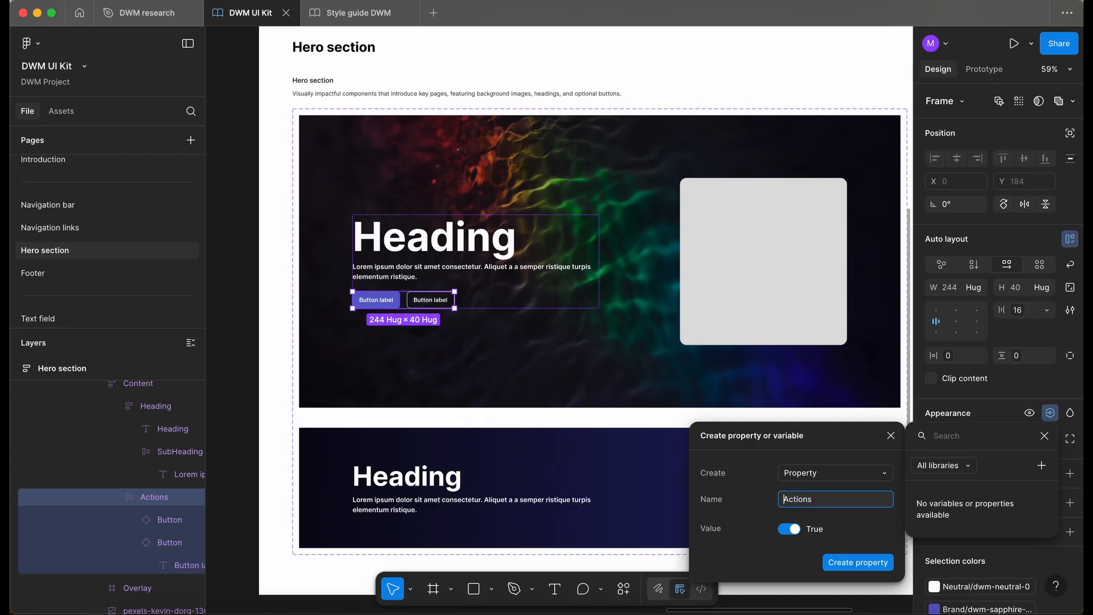
pyautogui.press('Return')
pyautogui.click(848, 563)
# Set the test HeroSection instance's Style to Home.
pyautogui.scroll(-3, 657, 348)
pyautogui.hscroll(-4, 657, 349)
pyautogui.hscroll(-6, 656, 348)
pyautogui.scroll(1, 627, 273)
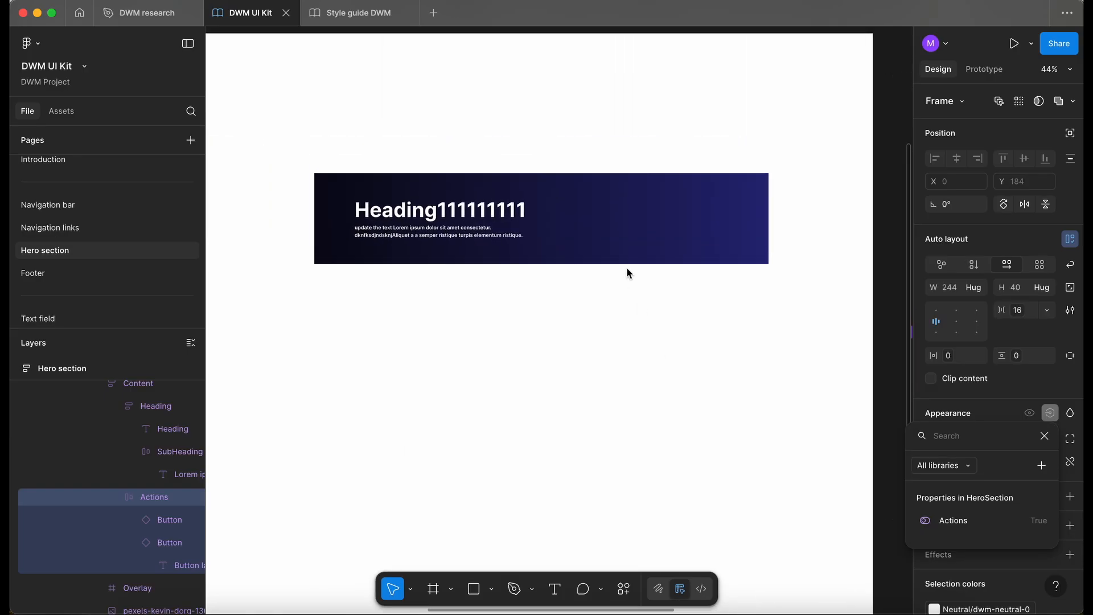
pyautogui.click(640, 222)
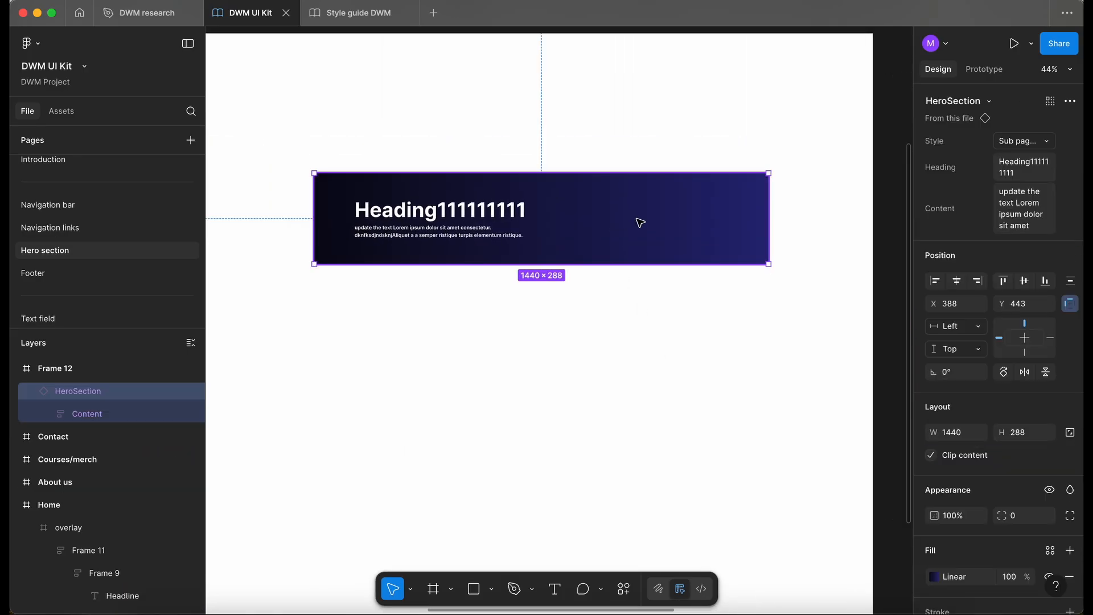
pyautogui.click(1022, 141)
pyautogui.click(998, 124)
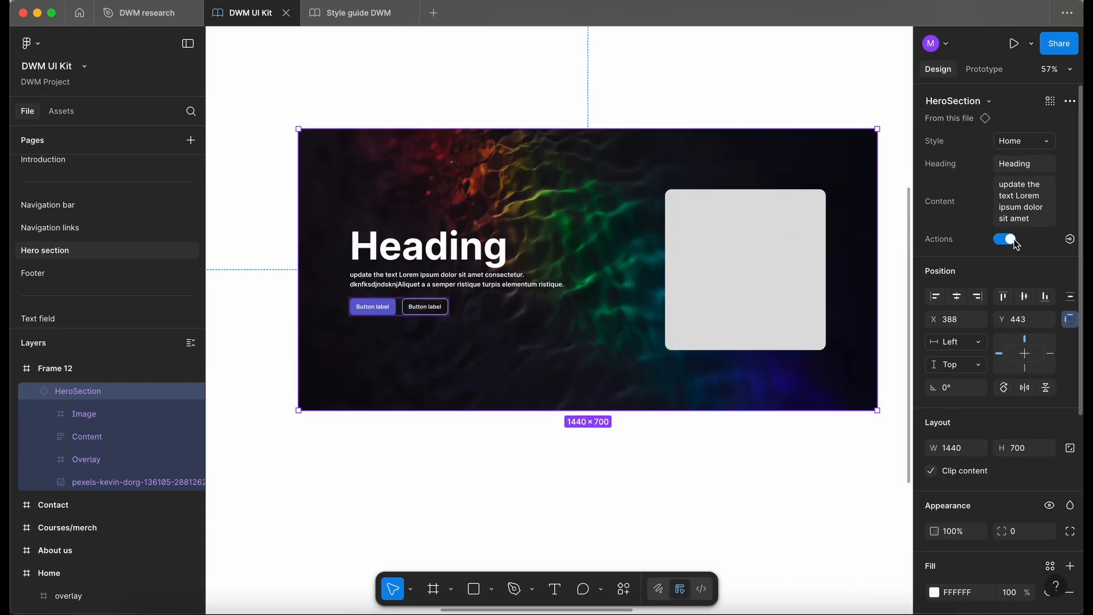
# Test the instance's Actions property by toggling the buttons off and on repeatedly.
pyautogui.click(1006, 240)
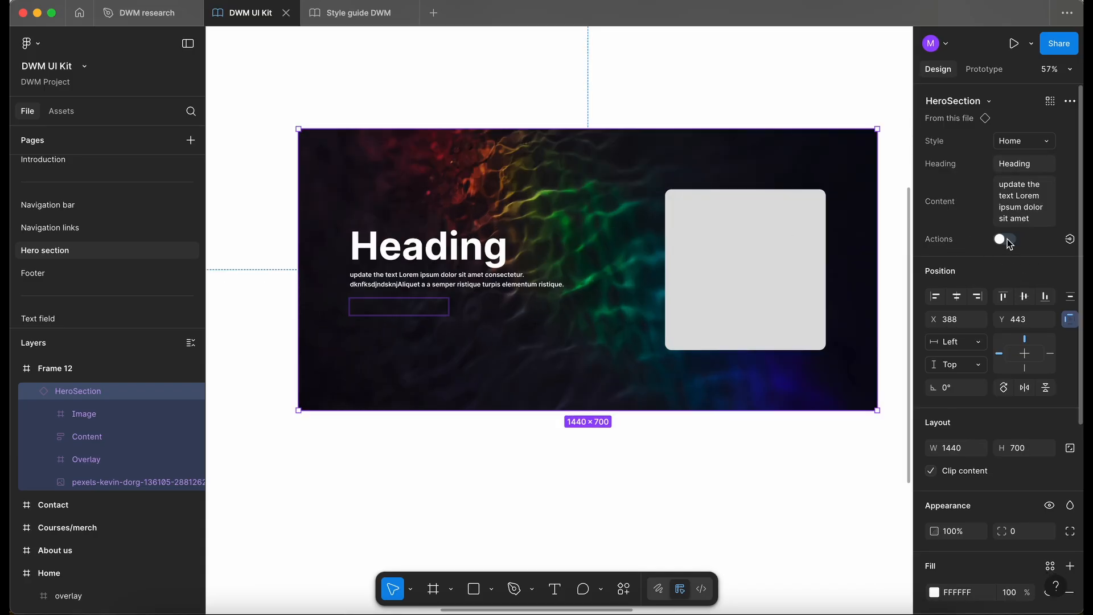
pyautogui.click(1004, 240)
pyautogui.click(1005, 240)
pyautogui.click(1005, 240)
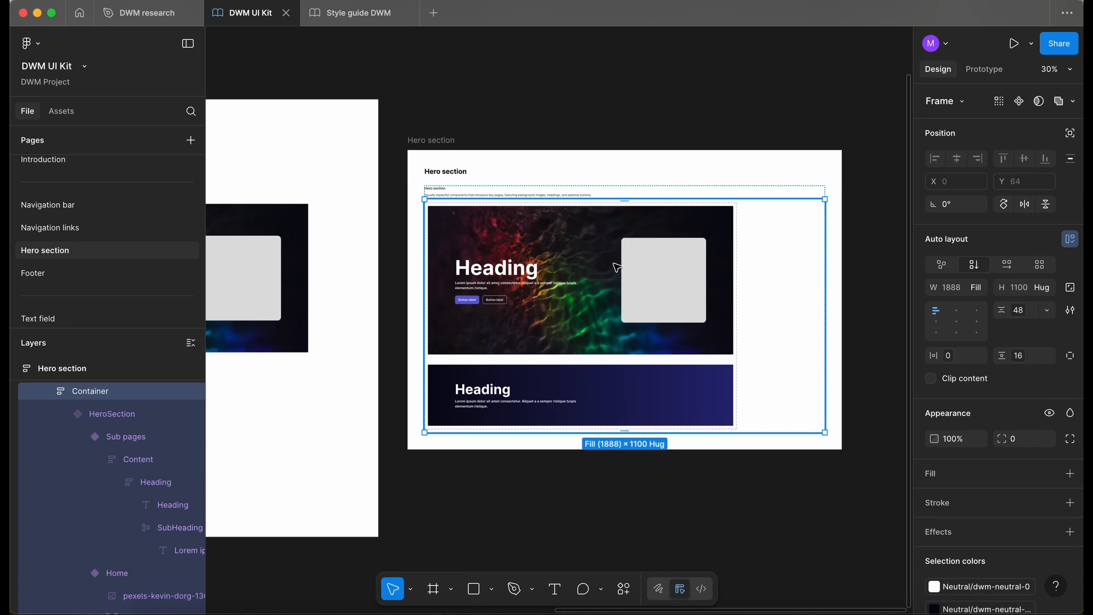
# Create a boolean visibility property named Image, with the value False, for the Home variant's grey image placeholder.
pyautogui.scroll(5, 654, 271)
pyautogui.click(671, 271)
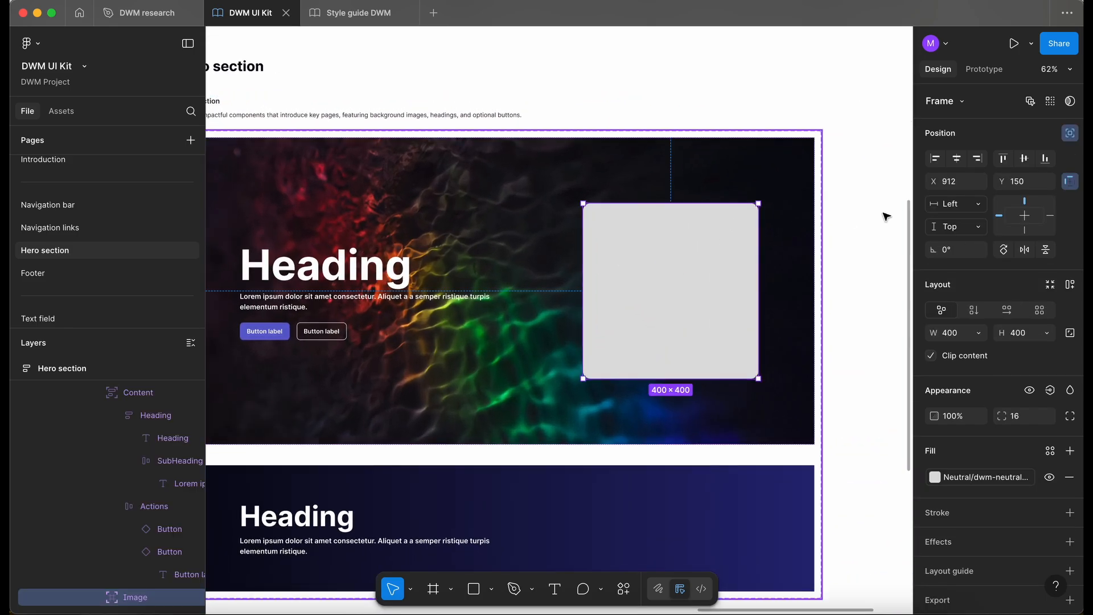
pyautogui.click(1049, 389)
pyautogui.click(1042, 444)
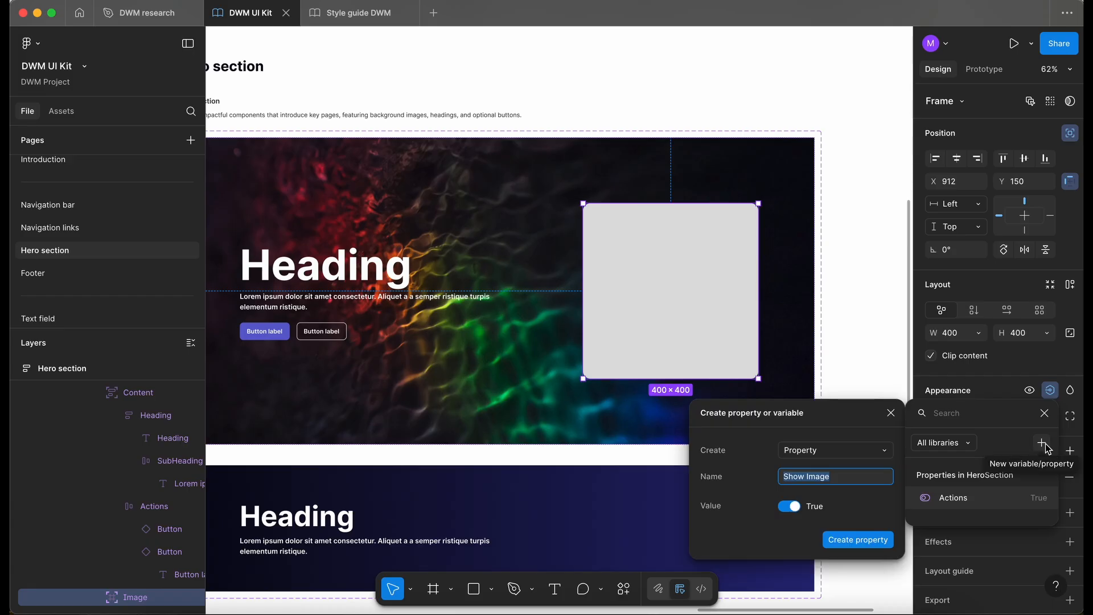
pyautogui.doubleClick(793, 477)
pyautogui.press('BackSpace')
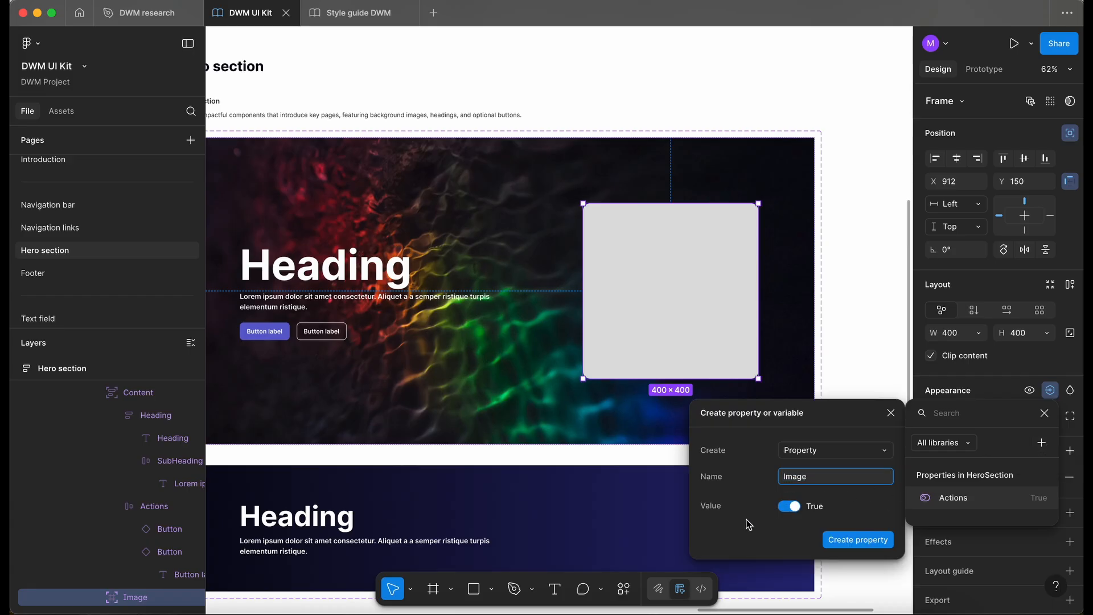
pyautogui.click(795, 507)
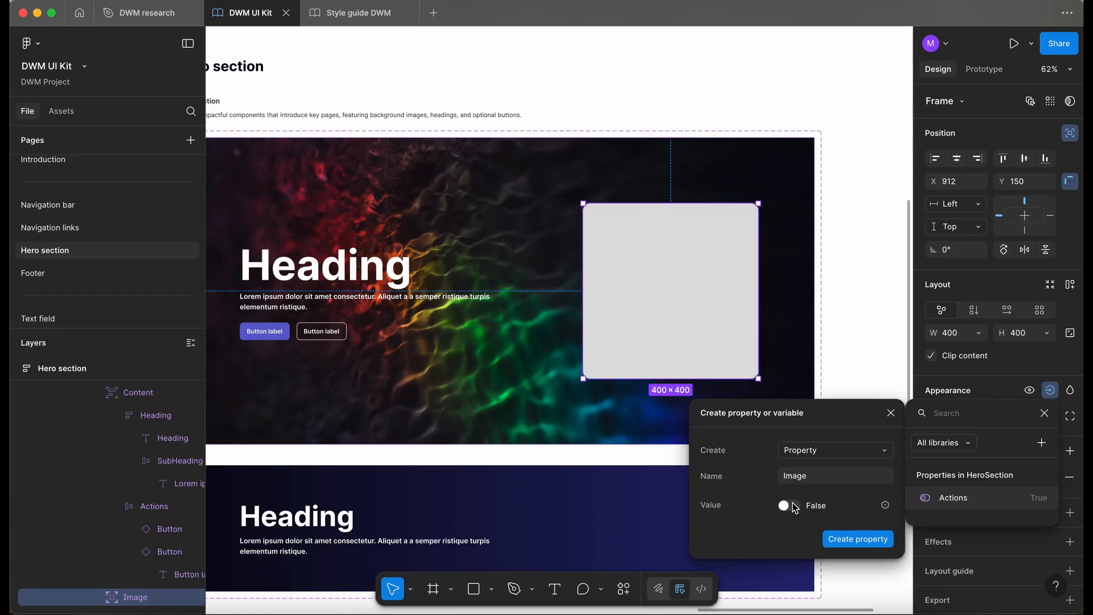
pyautogui.click(877, 540)
# Test the Actions property of the HeroSection instance in Frame 12 by switching it on and off twice.
pyautogui.scroll(-5, 716, 310)
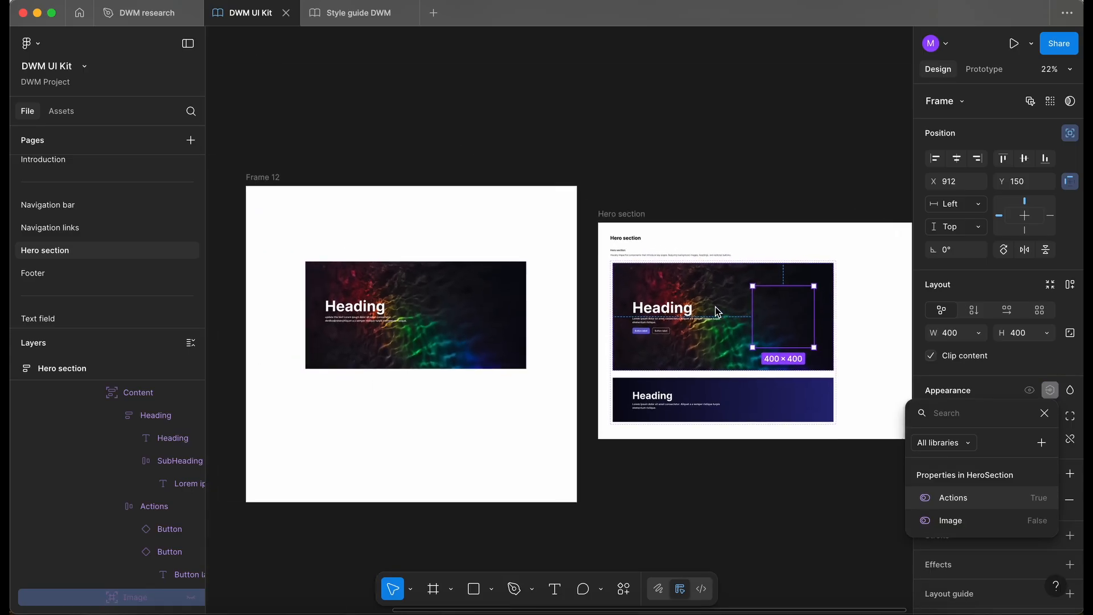
pyautogui.hscroll(-3, 715, 311)
pyautogui.scroll(2, 687, 335)
pyautogui.click(687, 335)
pyautogui.hscroll(2, 687, 335)
pyautogui.scroll(-1, 687, 335)
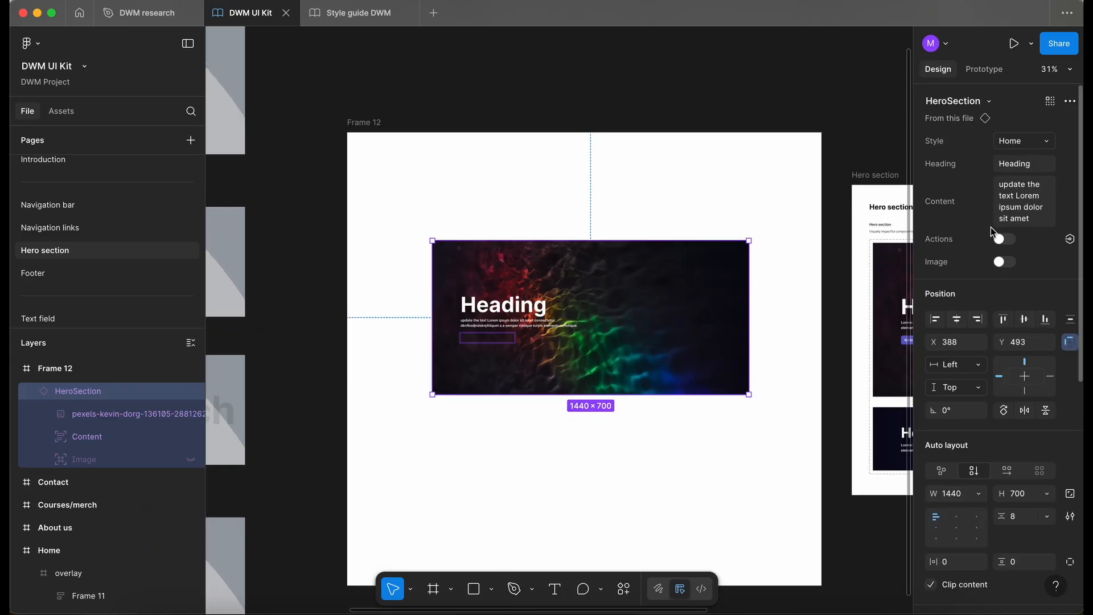
pyautogui.click(1005, 241)
pyautogui.click(1005, 241)
pyautogui.click(1006, 240)
pyautogui.click(1005, 240)
# Test the same instance's Image property by repeatedly showing and hiding the image placeholder.
pyautogui.click(1006, 264)
pyautogui.click(1006, 264)
pyautogui.click(1006, 264)
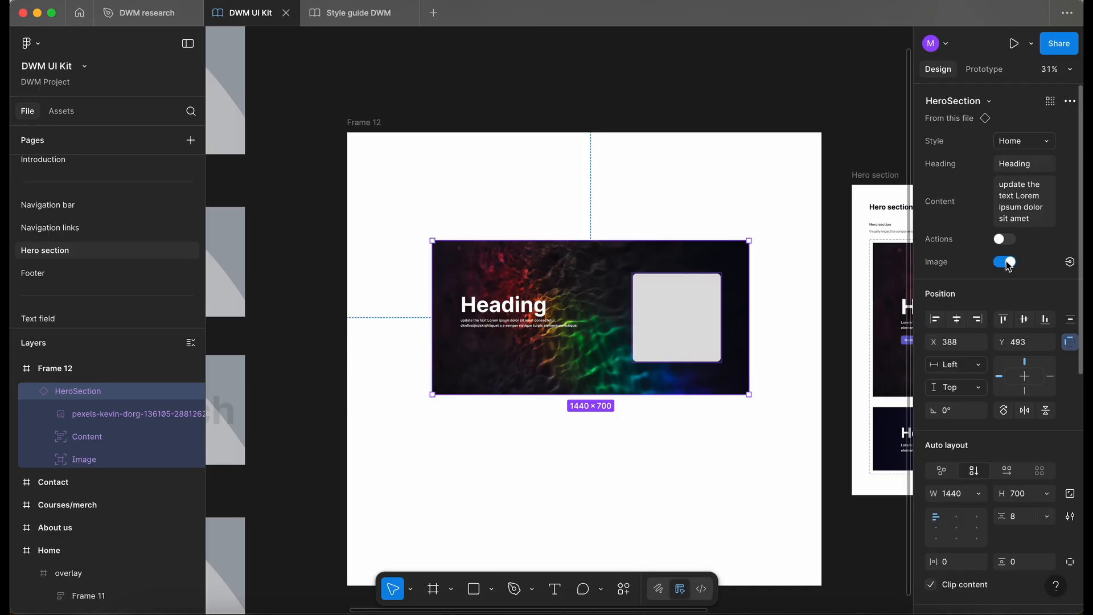
pyautogui.click(1007, 263)
pyautogui.click(1006, 263)
pyautogui.click(1006, 263)
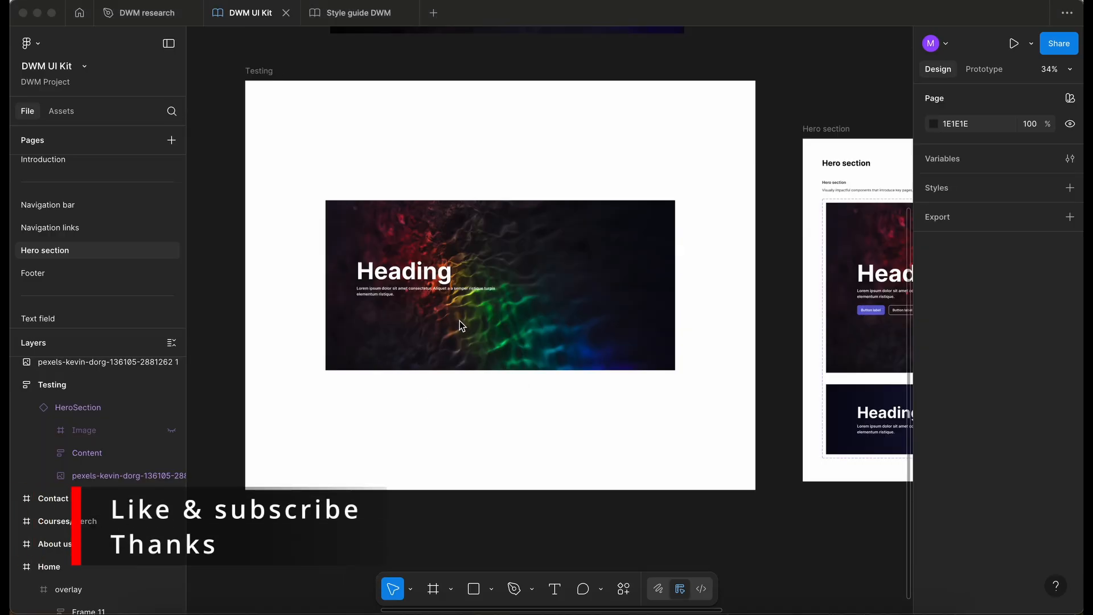
pyautogui.click(505, 156)
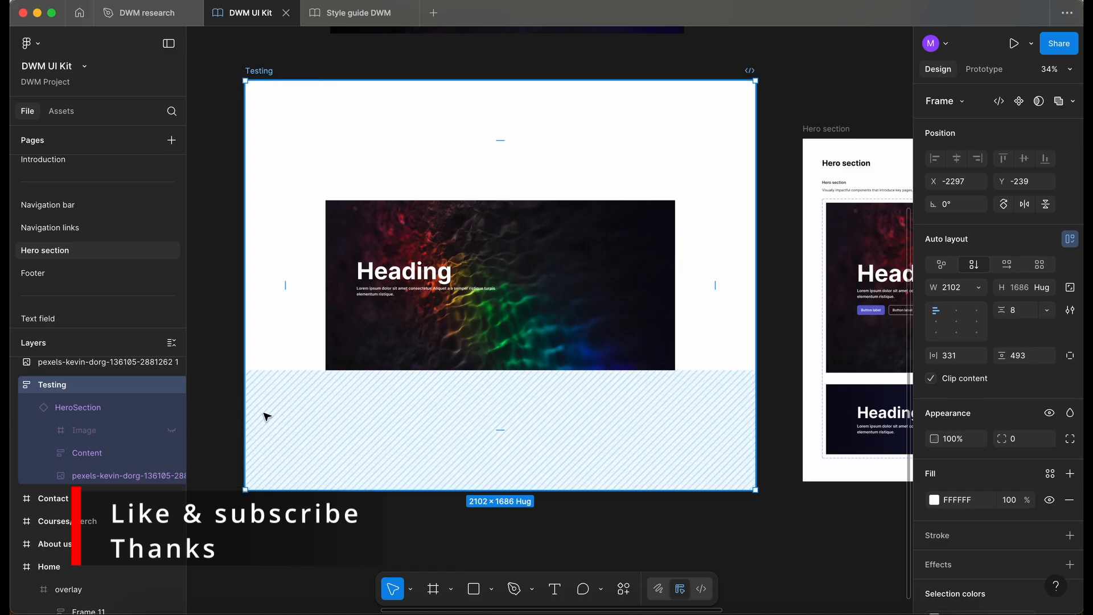
pyautogui.click(242, 317)
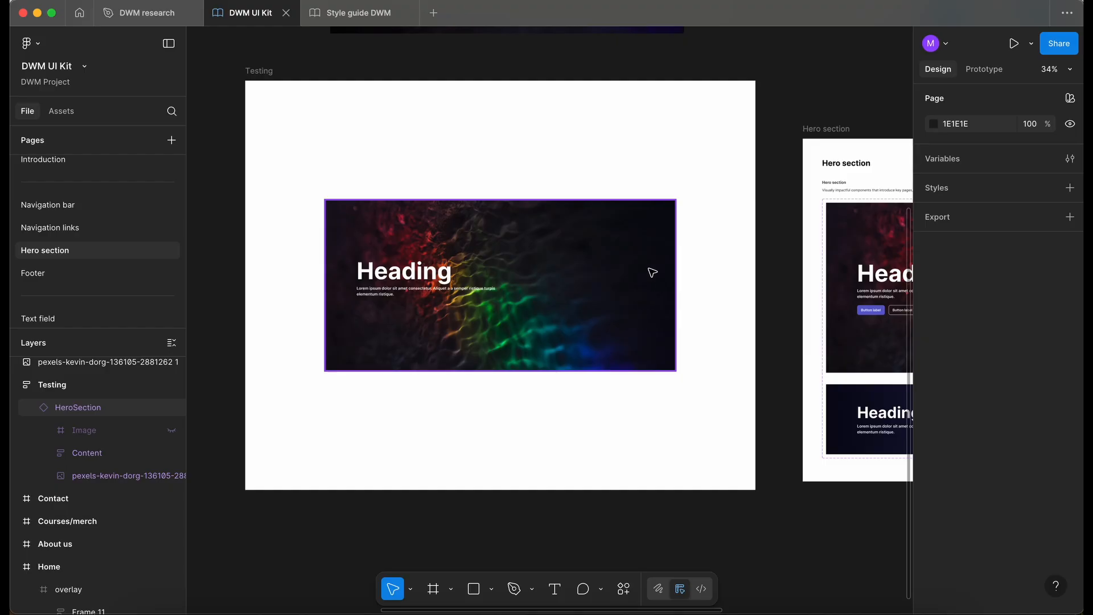
pyautogui.click(677, 358)
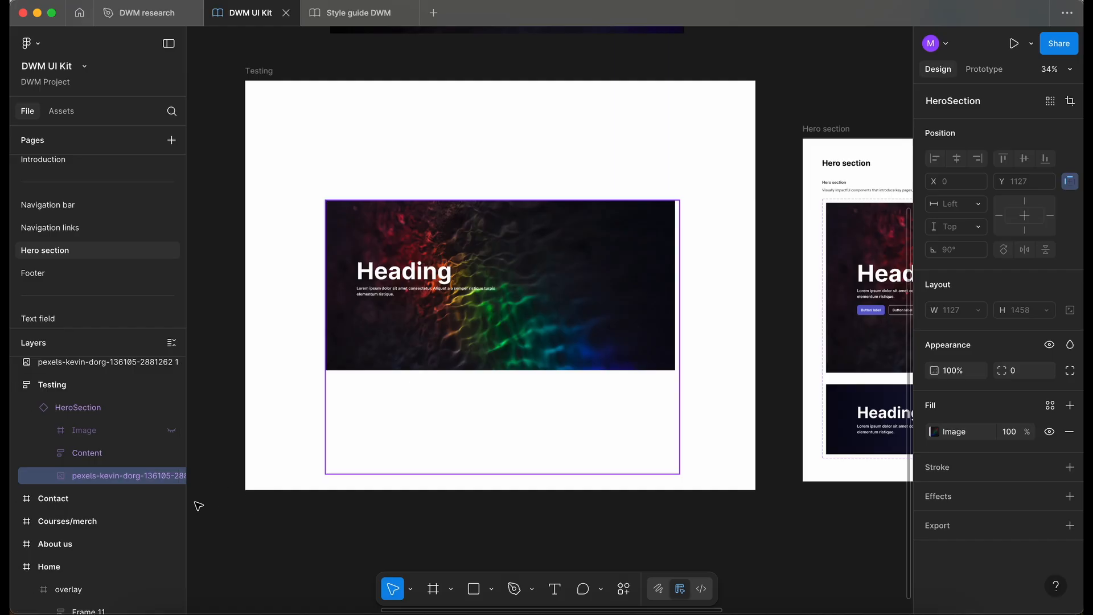
pyautogui.click(103, 458)
# Delete the rotated pexels background image layer from the Home variant of the HeroSection component.
pyautogui.hscroll(10, 512, 474)
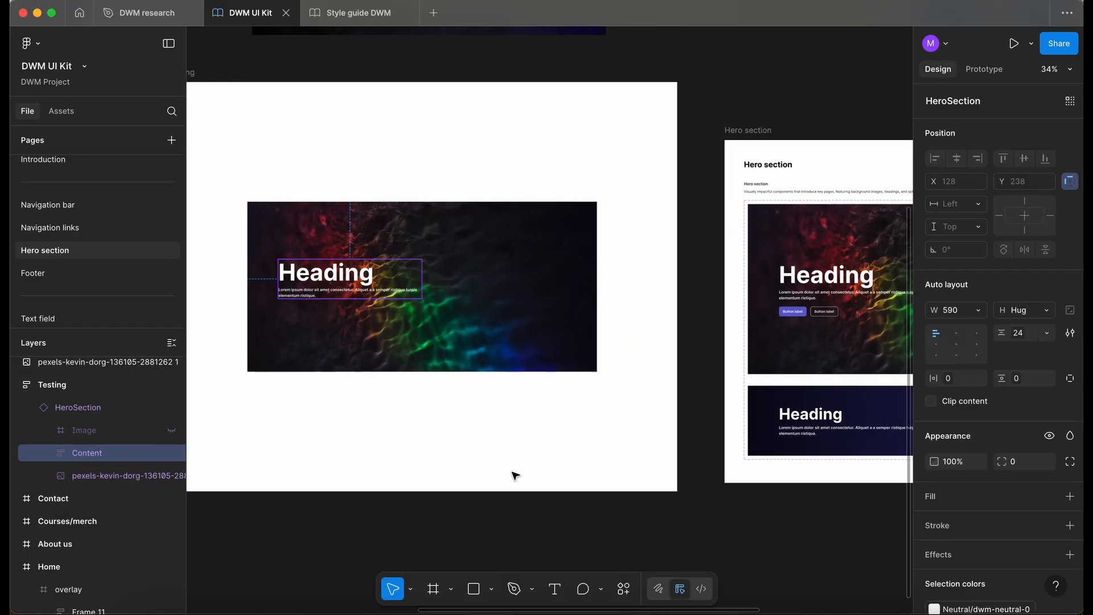
pyautogui.doubleClick(591, 332)
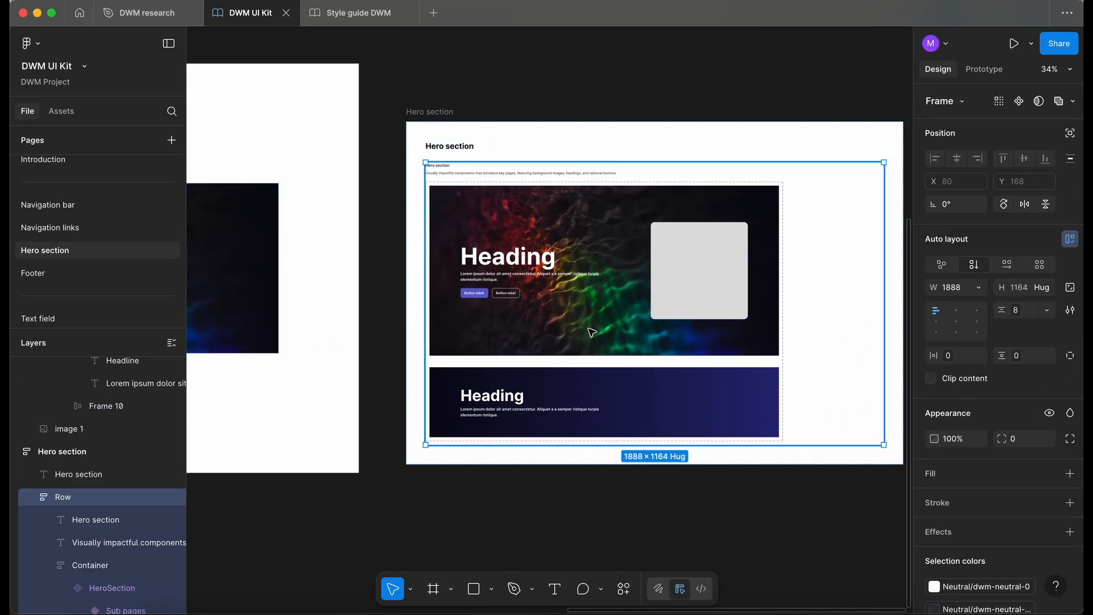
pyautogui.doubleClick(592, 332)
pyautogui.scroll(2, 592, 333)
pyautogui.scroll(3, 592, 332)
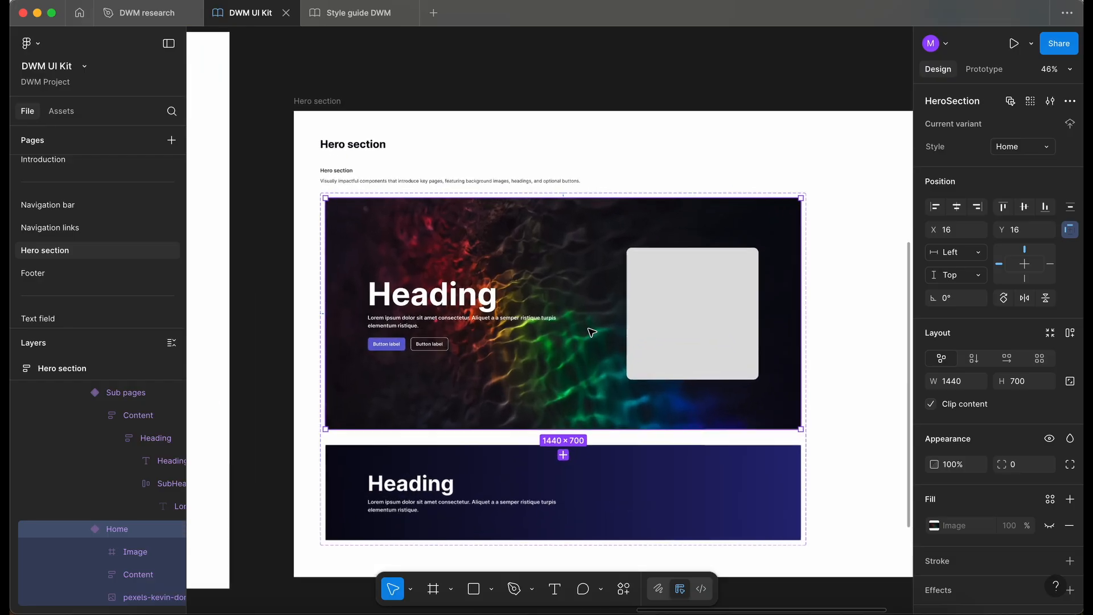
pyautogui.click(133, 597)
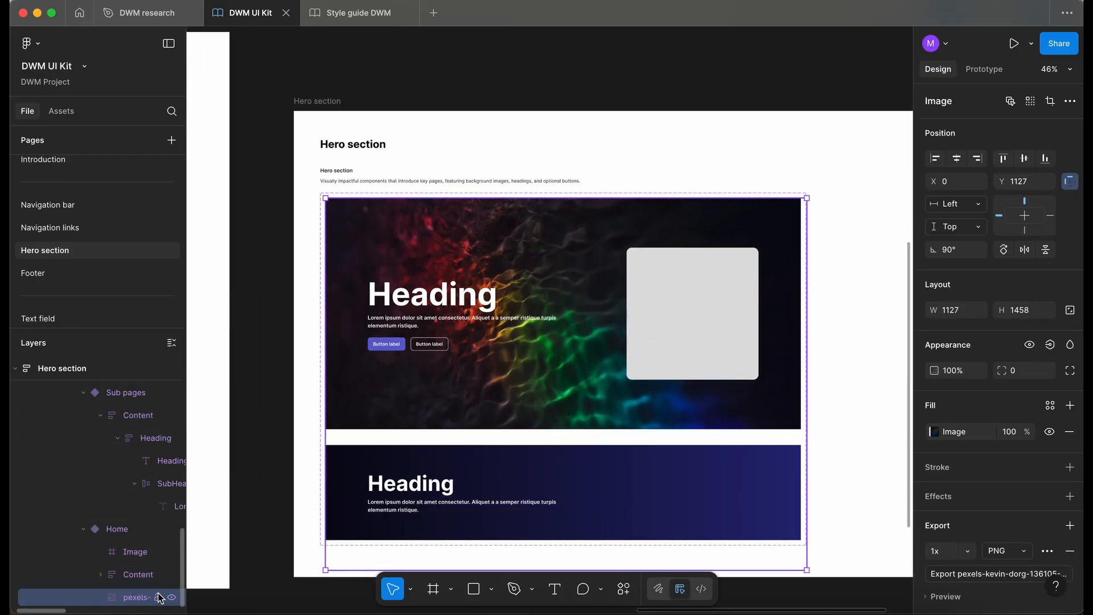
pyautogui.press('Delete')
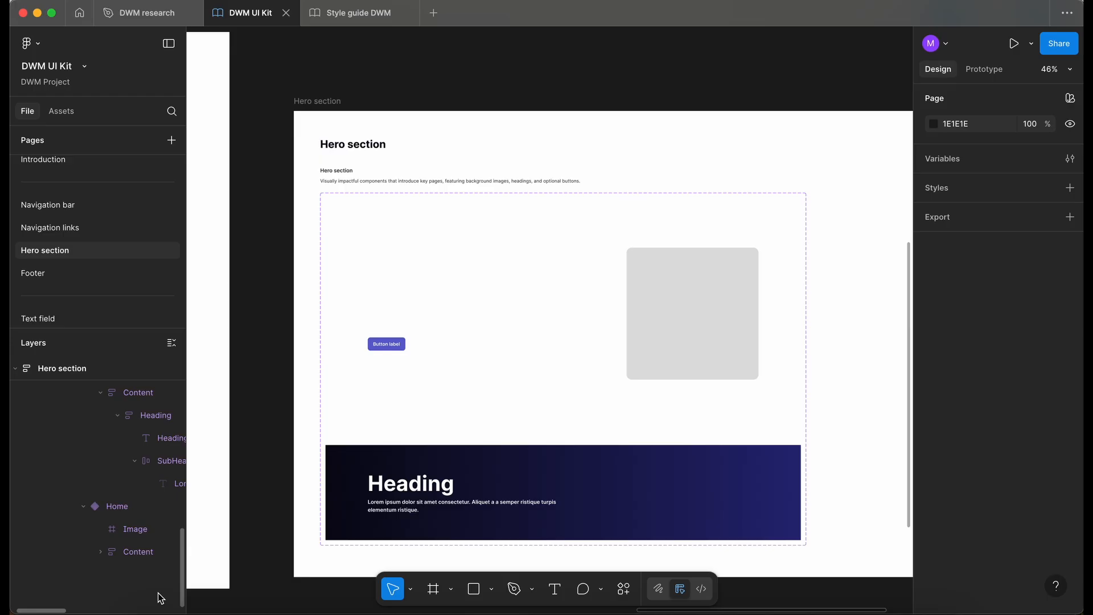
# Make the Home variant's own hidden image fill visible so it serves as the background.
pyautogui.click(162, 506)
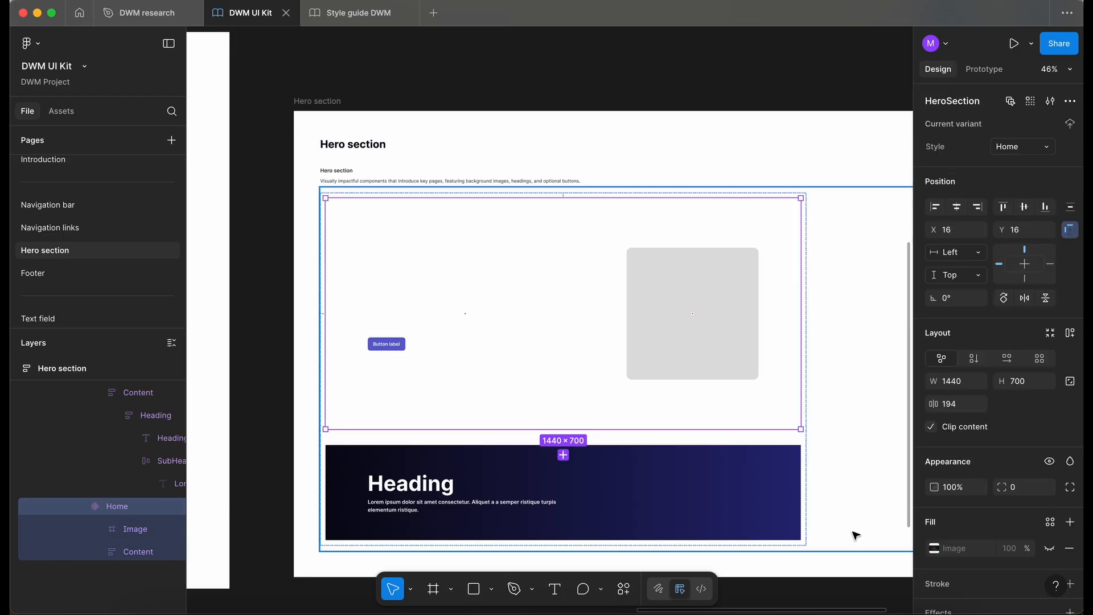
pyautogui.click(934, 550)
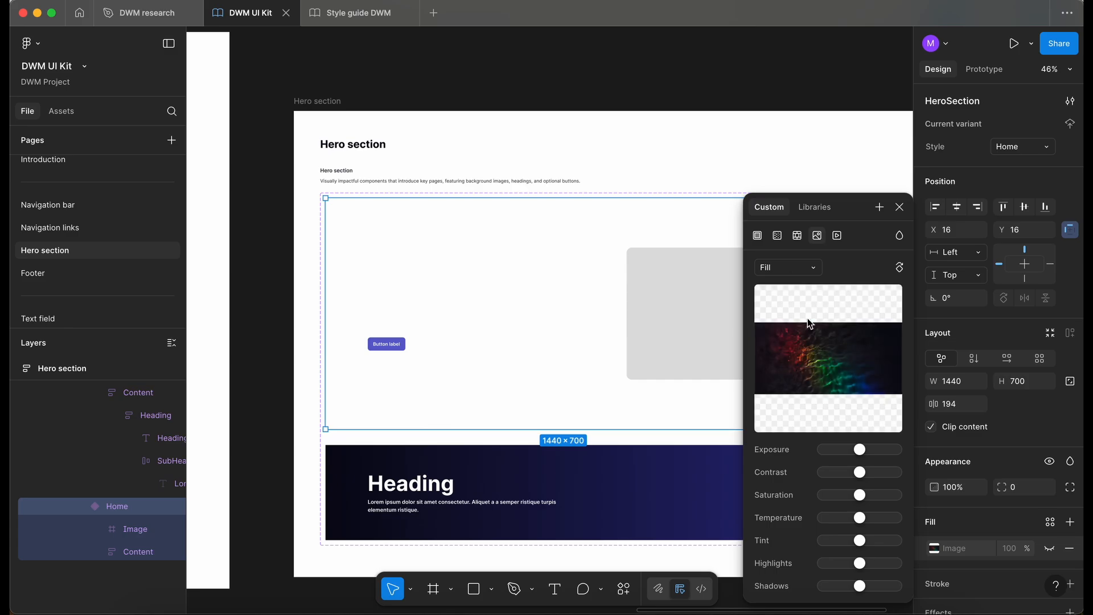
pyautogui.moveTo(858, 403)
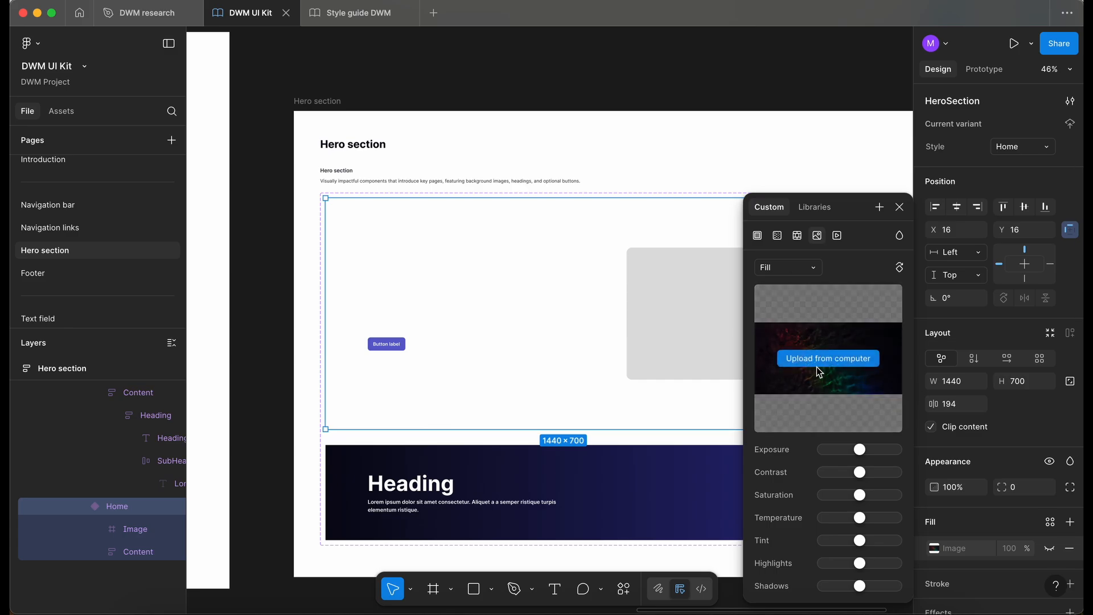
pyautogui.click(1000, 521)
pyautogui.click(1051, 549)
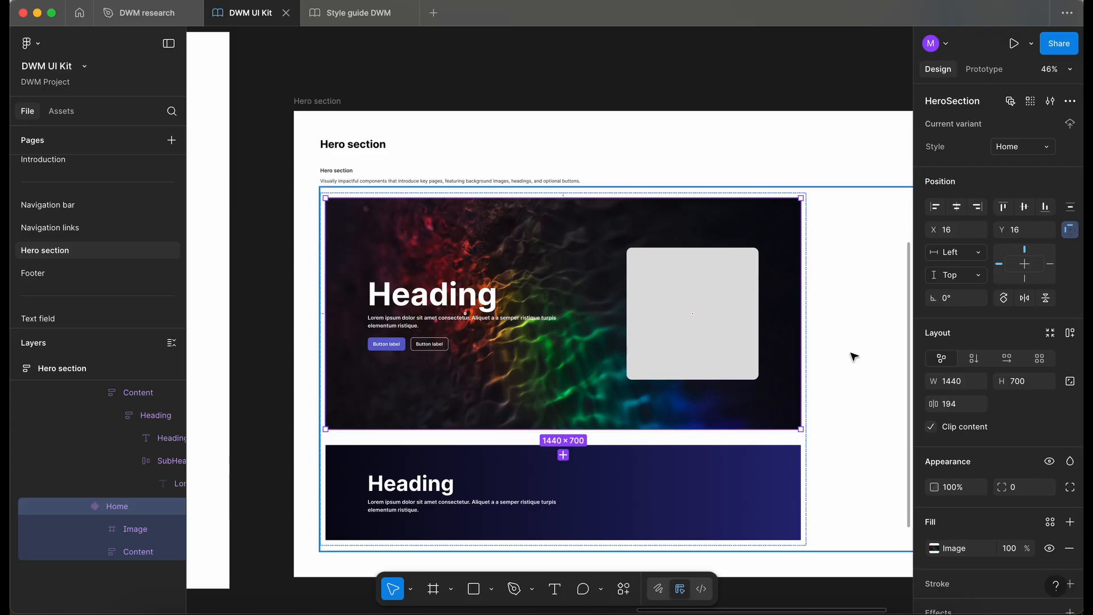
pyautogui.hscroll(-10, 853, 356)
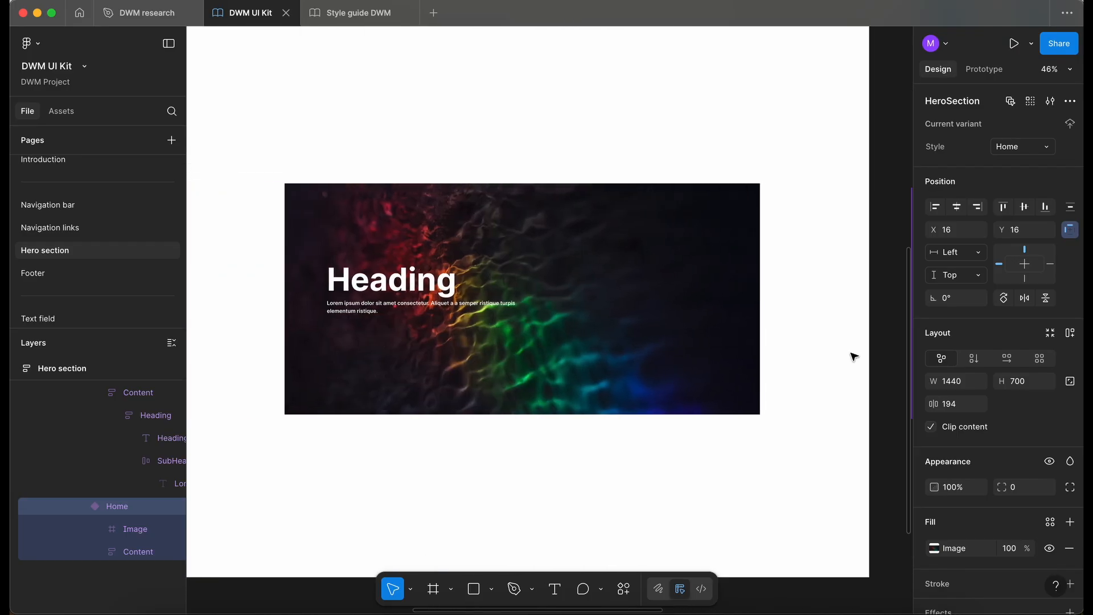
pyautogui.click(642, 327)
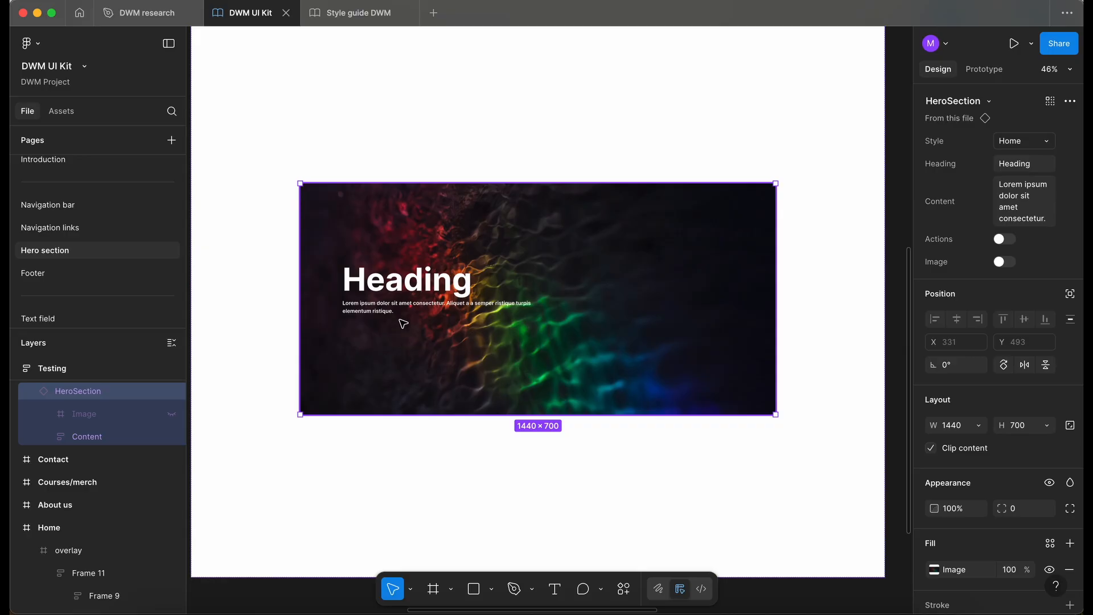
pyautogui.click(418, 308)
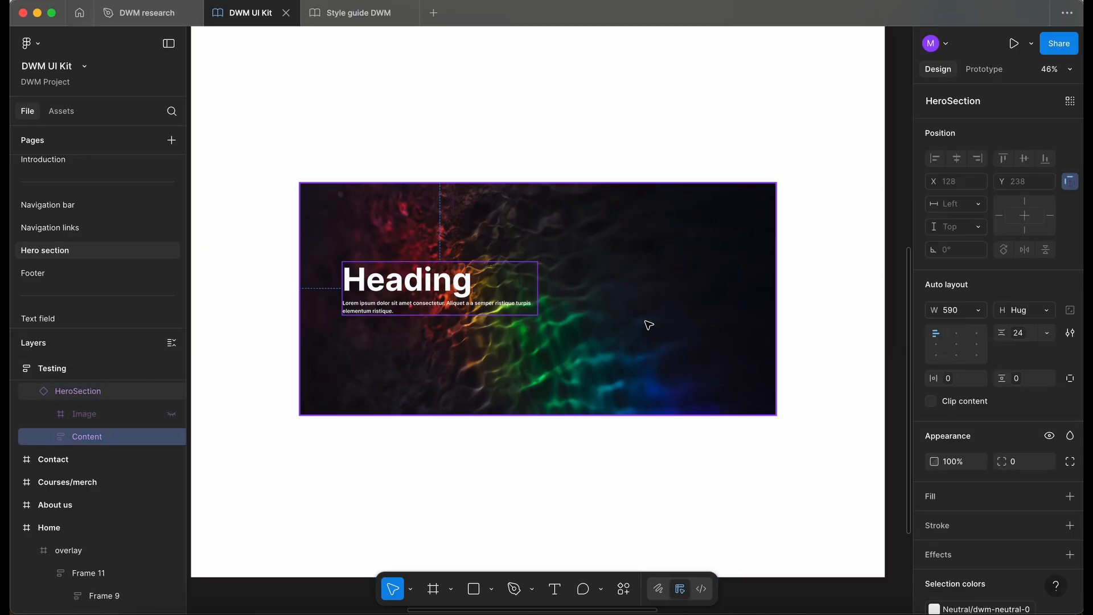
# Wrap the Home variant's Content and Image frames in one auto layout frame and name it Container.
pyautogui.hscroll(5, 686, 357)
pyautogui.scroll(-2, 686, 357)
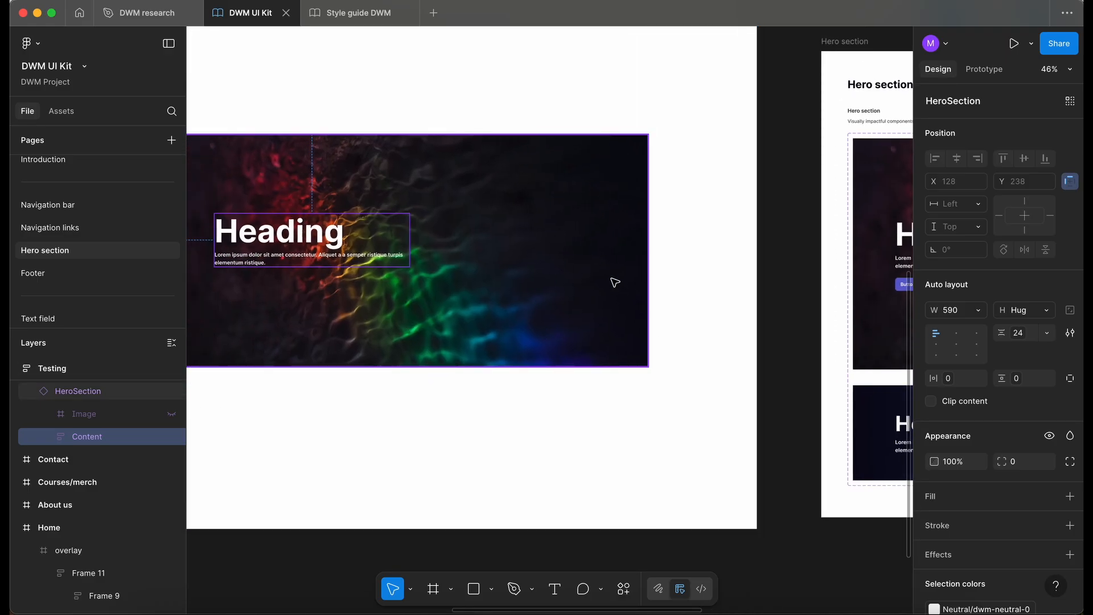
pyautogui.hscroll(8, 614, 282)
pyautogui.doubleClick(472, 249)
pyautogui.doubleClick(472, 248)
pyautogui.doubleClick(472, 249)
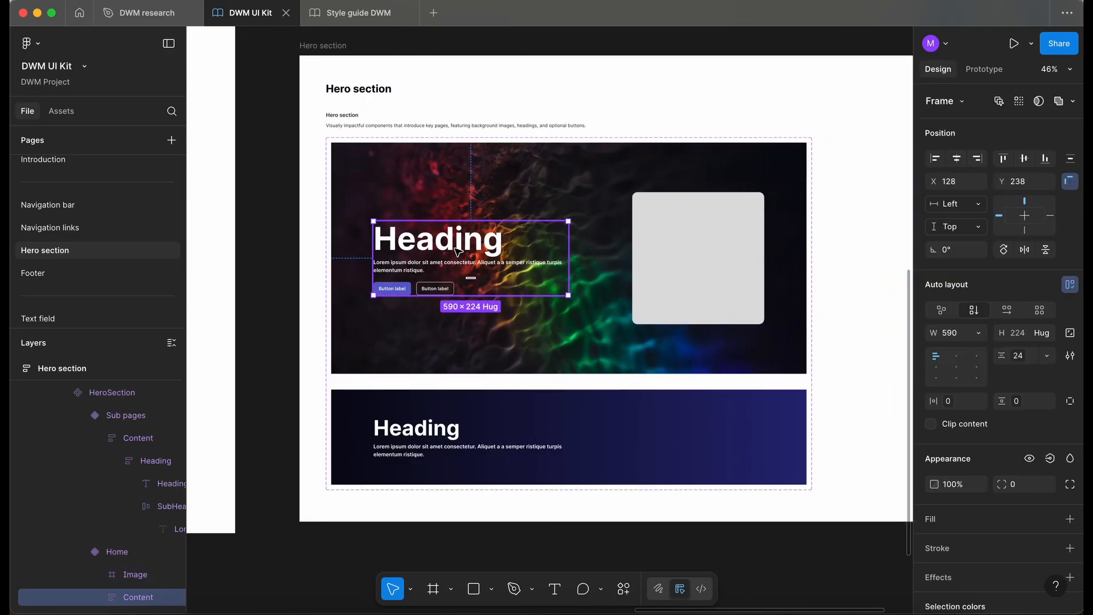
pyautogui.keyDown('shift'); pyautogui.click(690, 246); pyautogui.keyUp('shift')
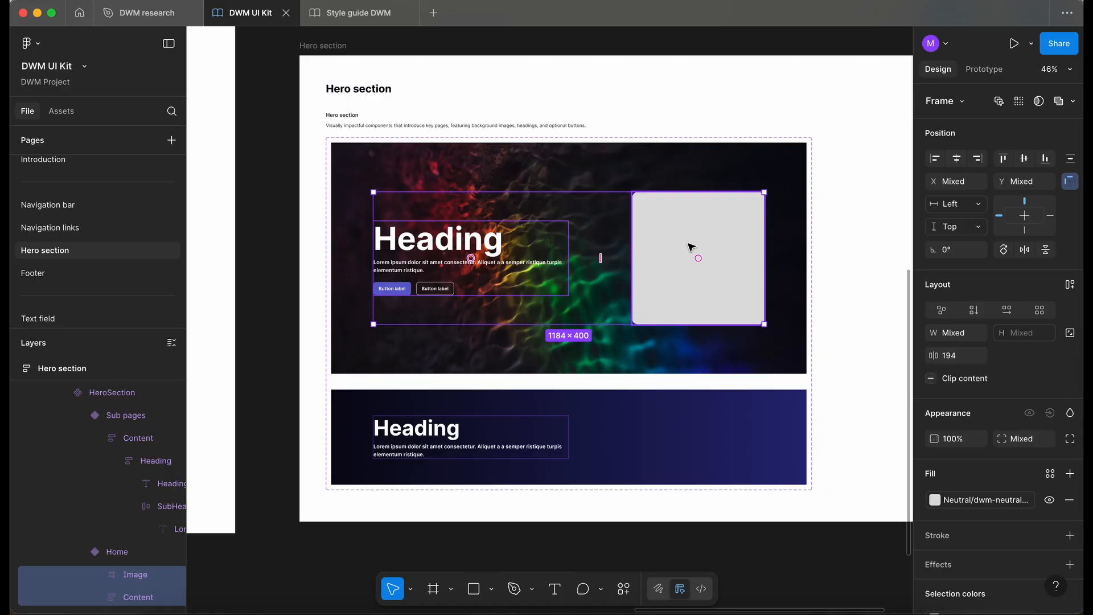
pyautogui.hotkey('shift', 'a')
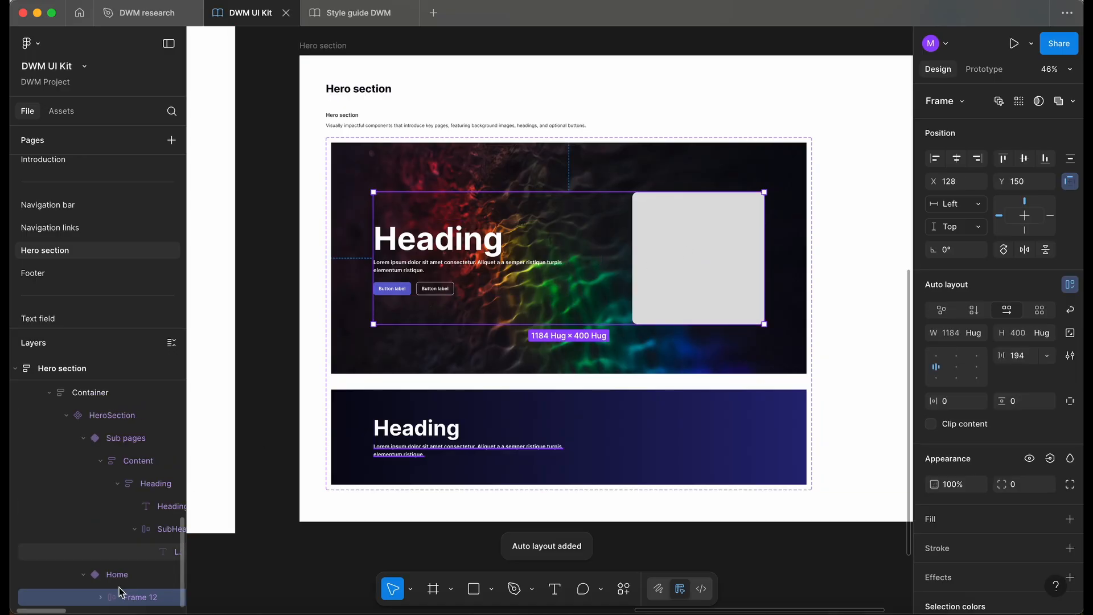
pyautogui.doubleClick(130, 602)
pyautogui.write('Container')
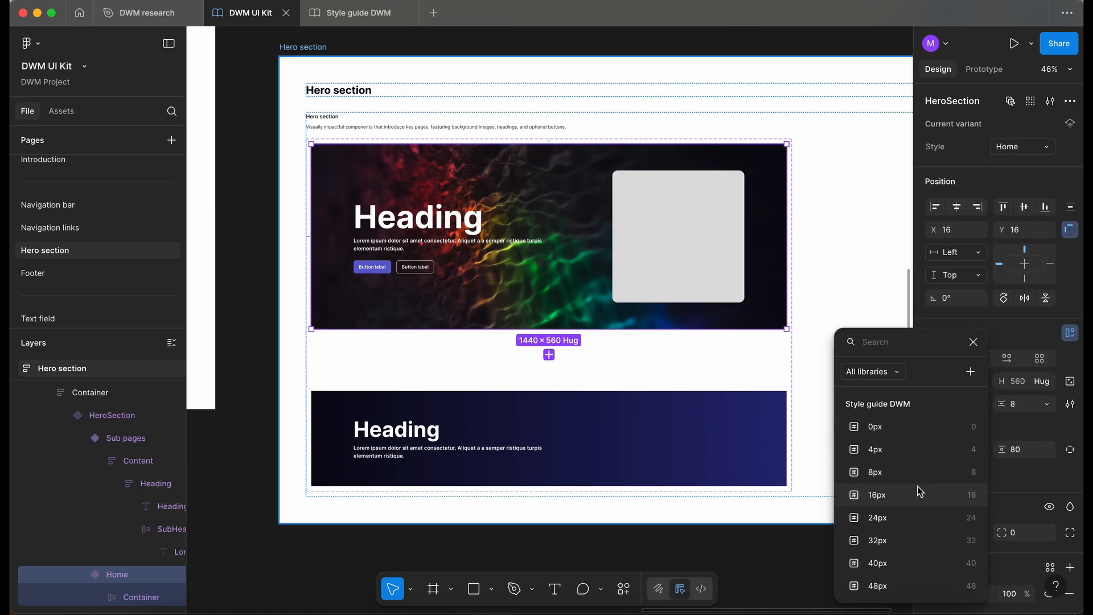
# Bind the Home variant's horizontal padding to the 128px variable and its vertical padding to the 80px variable.
pyautogui.scroll(-3, 888, 558)
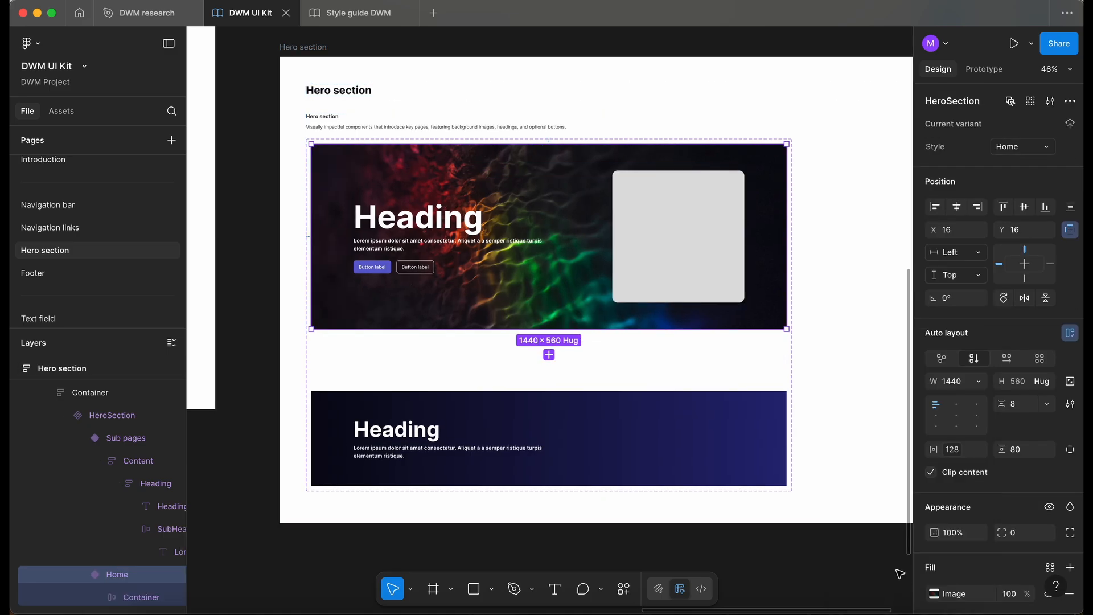
pyautogui.click(1046, 449)
pyautogui.scroll(-5, 984, 538)
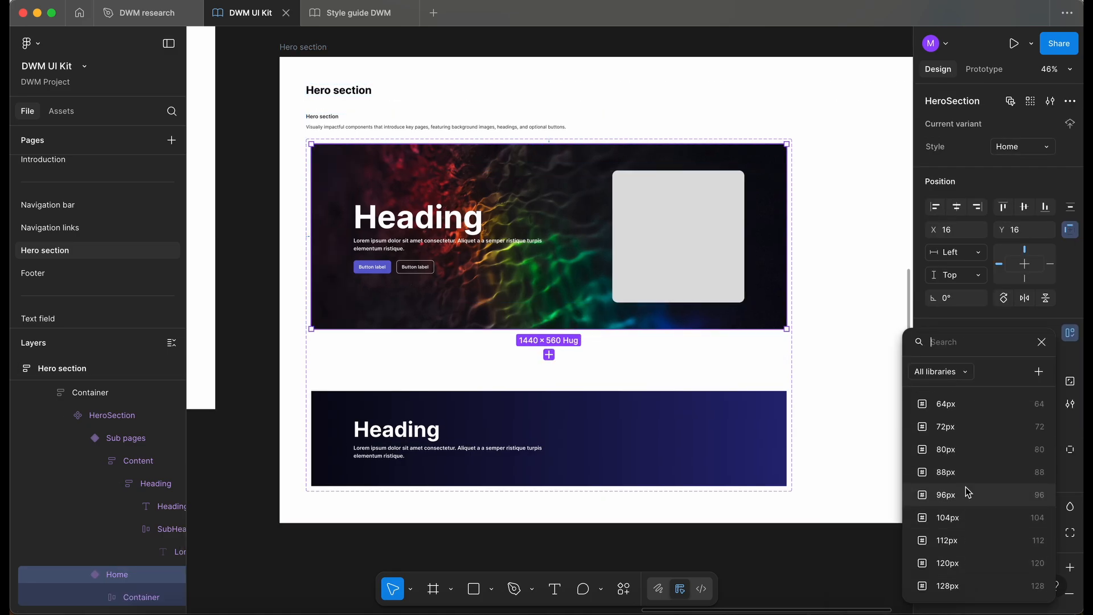
pyautogui.click(954, 443)
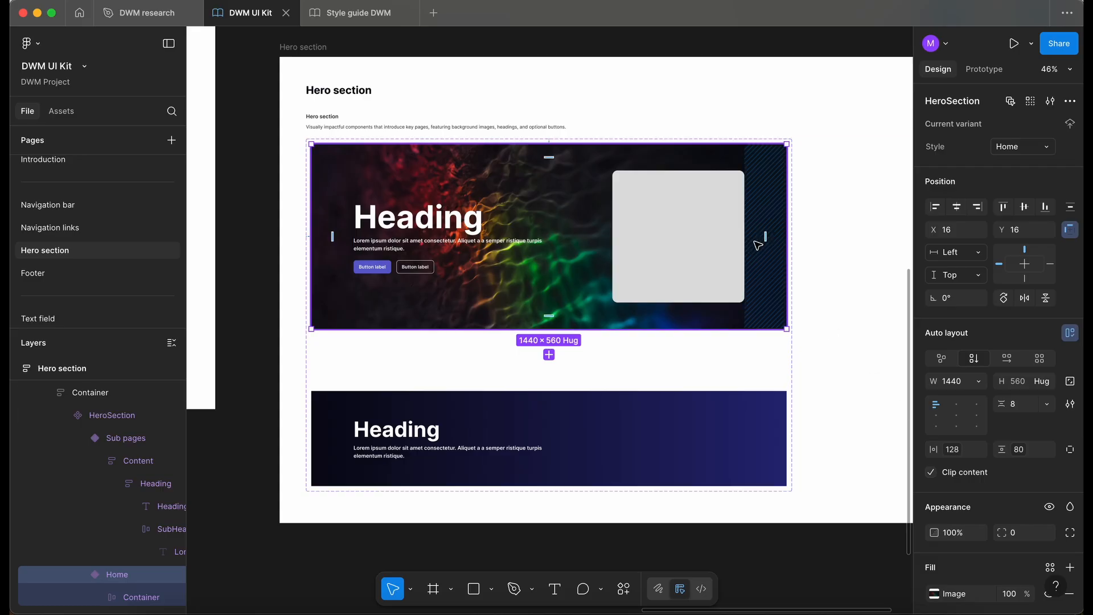
# Enlarge the layer list and examine the sizing settings of the Home variant's Container frame.
pyautogui.scroll(3, 756, 244)
pyautogui.doubleClick(756, 246)
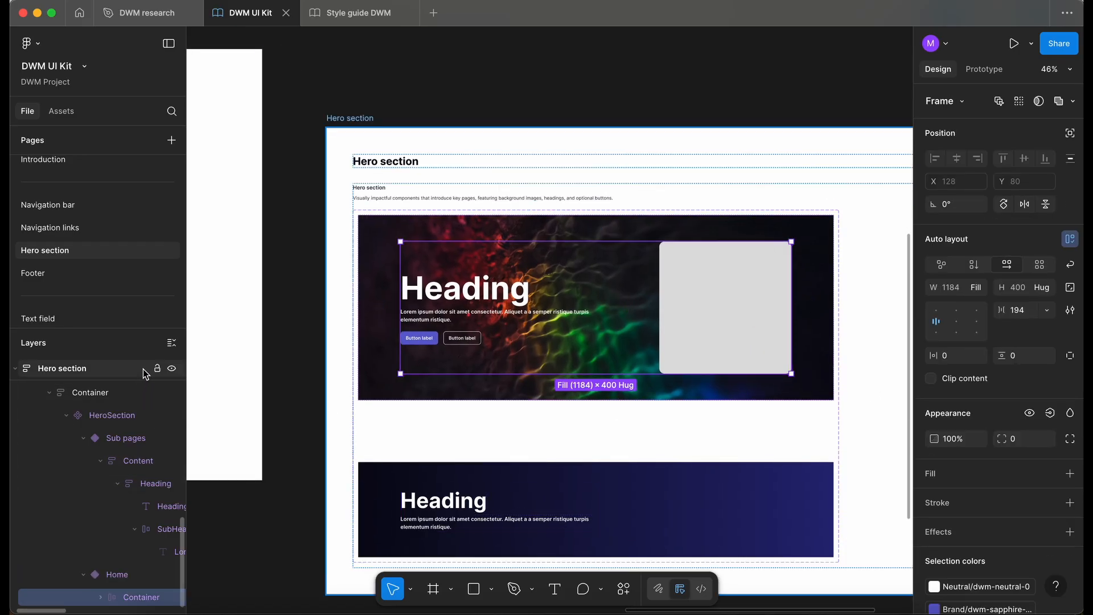
pyautogui.click(107, 333)
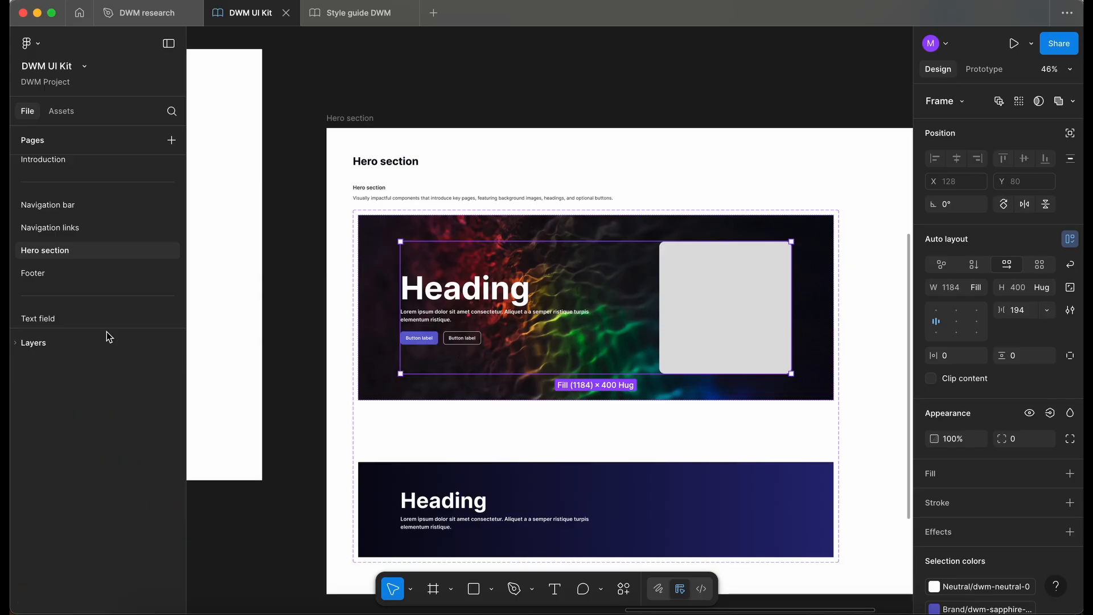
pyautogui.moveTo(106, 326); pyautogui.dragTo(116, 244)
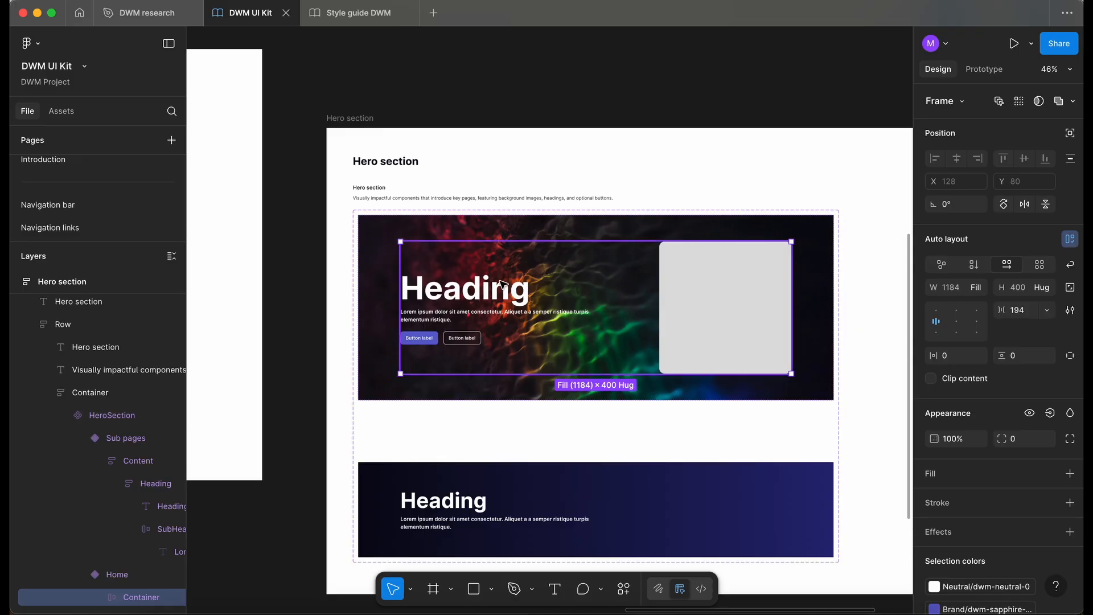
pyautogui.click(1041, 287)
pyautogui.click(1041, 289)
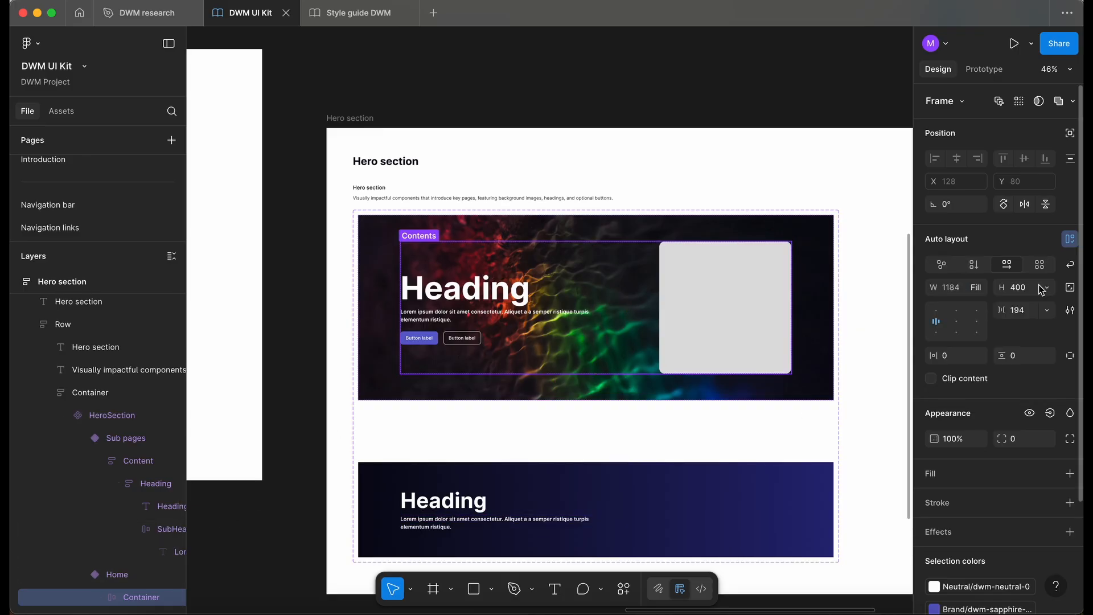
# Switch the HeroSection instance in the Testing frame to the Sub pages style and back to Home.
pyautogui.hscroll(-3, 647, 336)
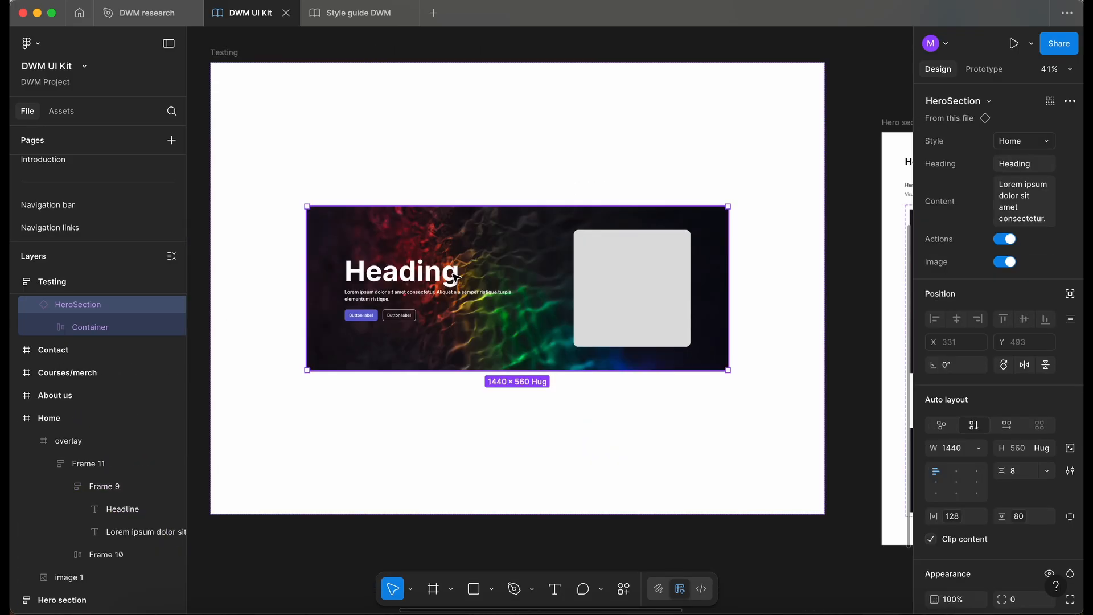
pyautogui.scroll(2, 379, 201)
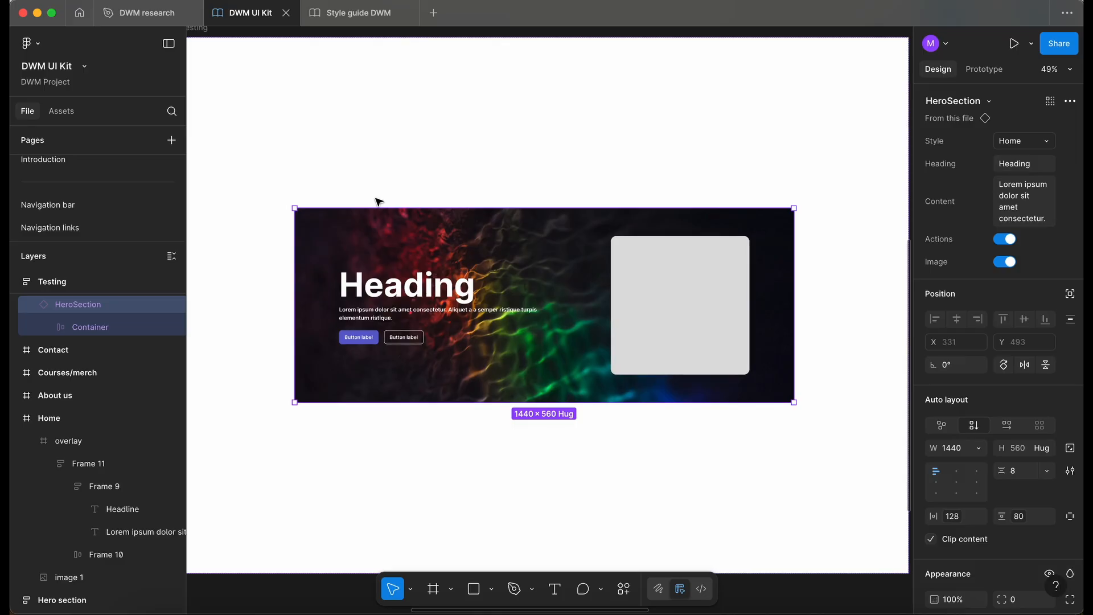
pyautogui.click(1033, 143)
pyautogui.click(1029, 156)
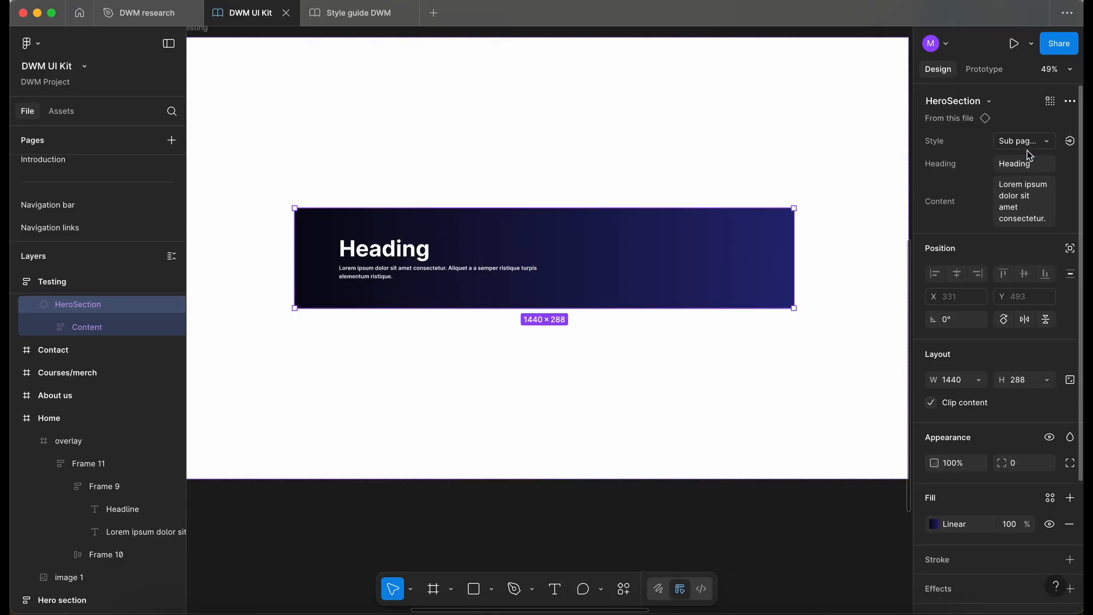
pyautogui.click(1028, 141)
pyautogui.click(1009, 122)
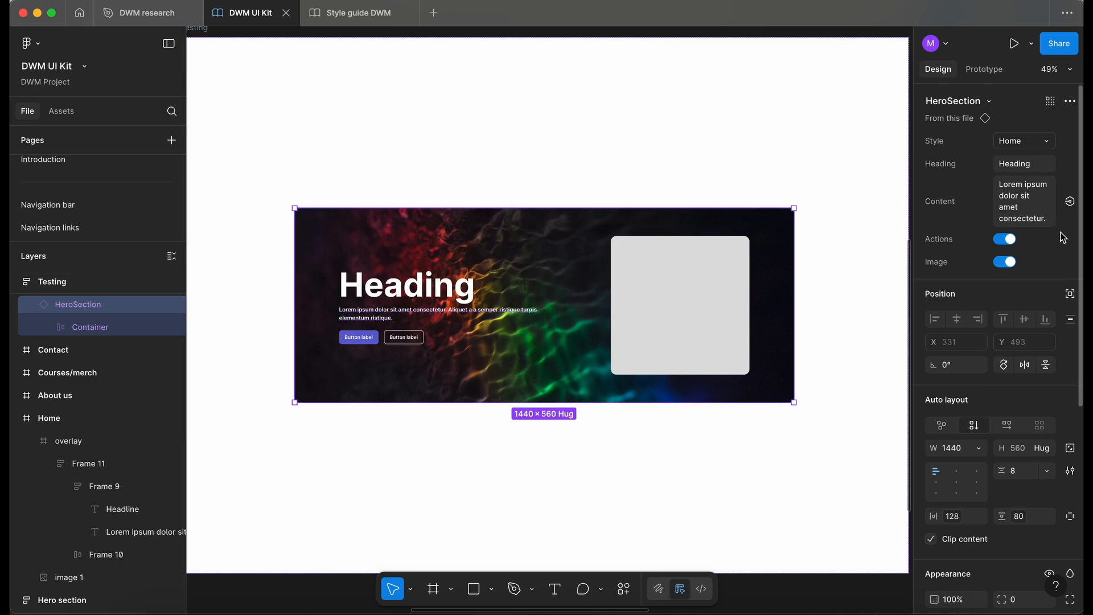
# Turn off the test instance's Actions property and inspect its Content and Heading frames.
pyautogui.click(1005, 240)
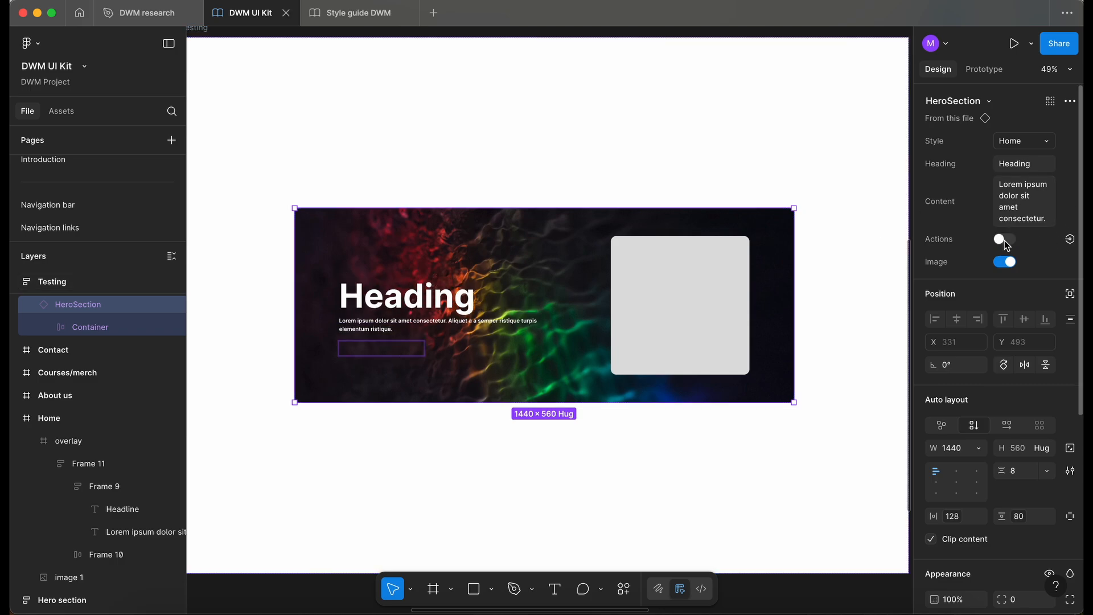
pyautogui.click(1006, 240)
pyautogui.click(1005, 239)
pyautogui.doubleClick(434, 313)
pyautogui.press('alt')
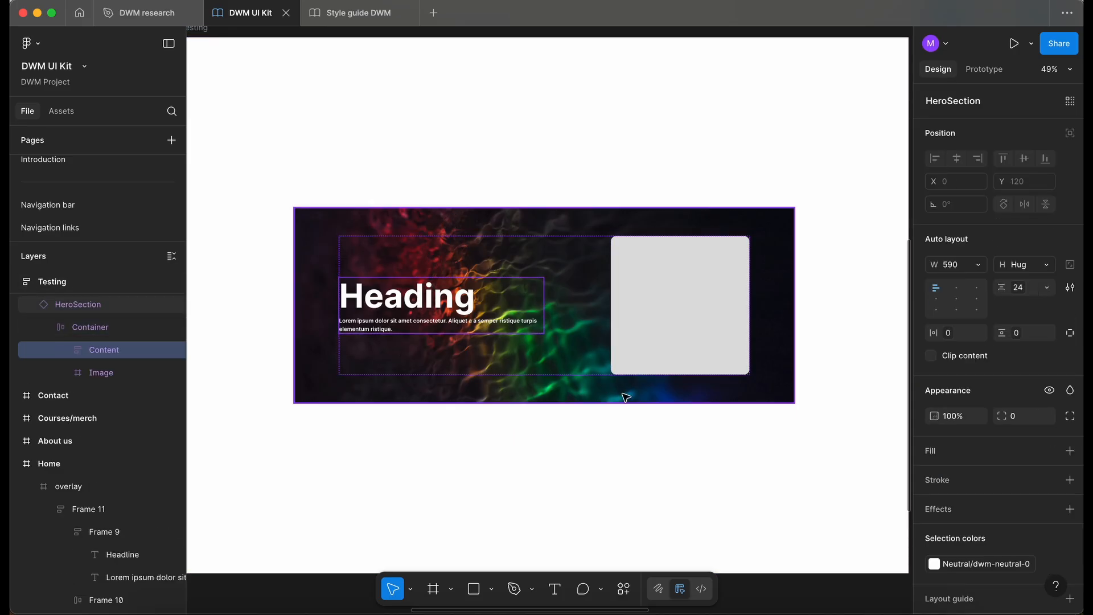
pyautogui.click(476, 323)
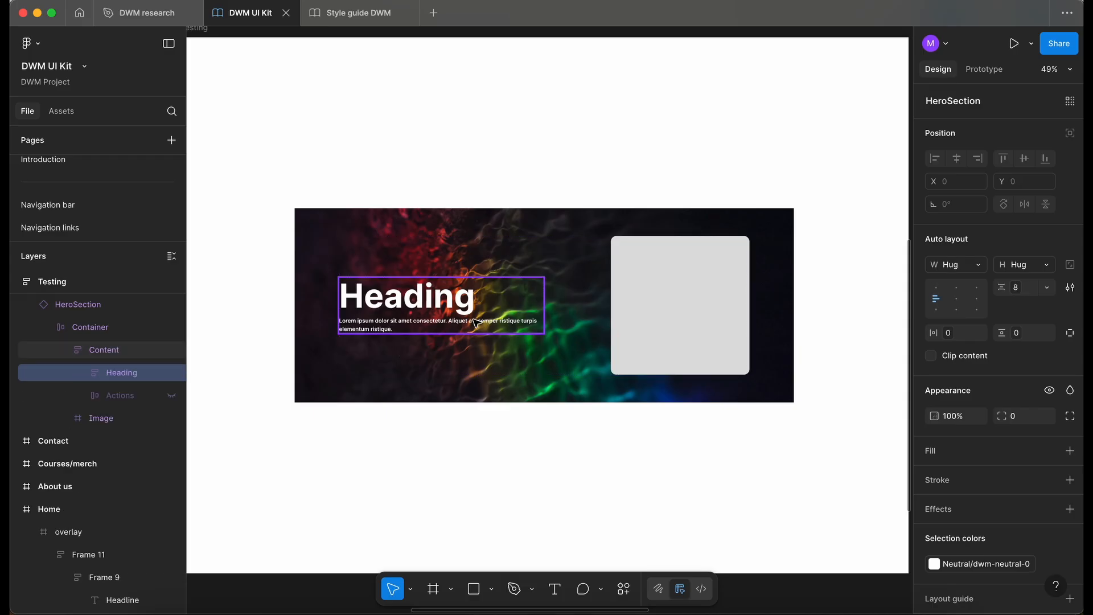
pyautogui.click(613, 410)
pyautogui.click(533, 334)
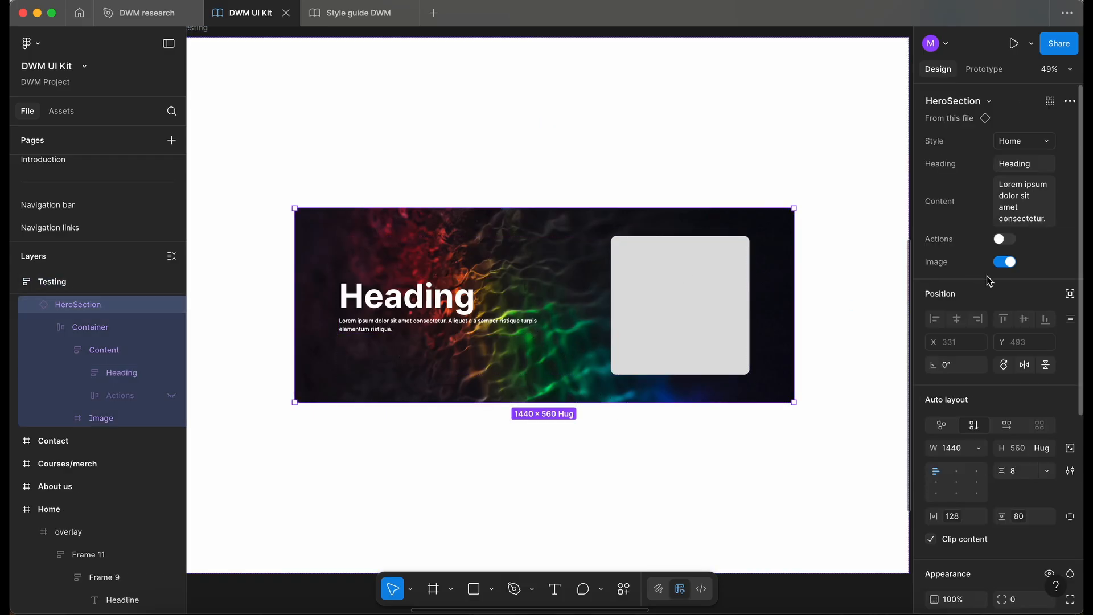
# Test the instance's layout with Image turned off, and turn Actions and Image back on.
pyautogui.click(1006, 263)
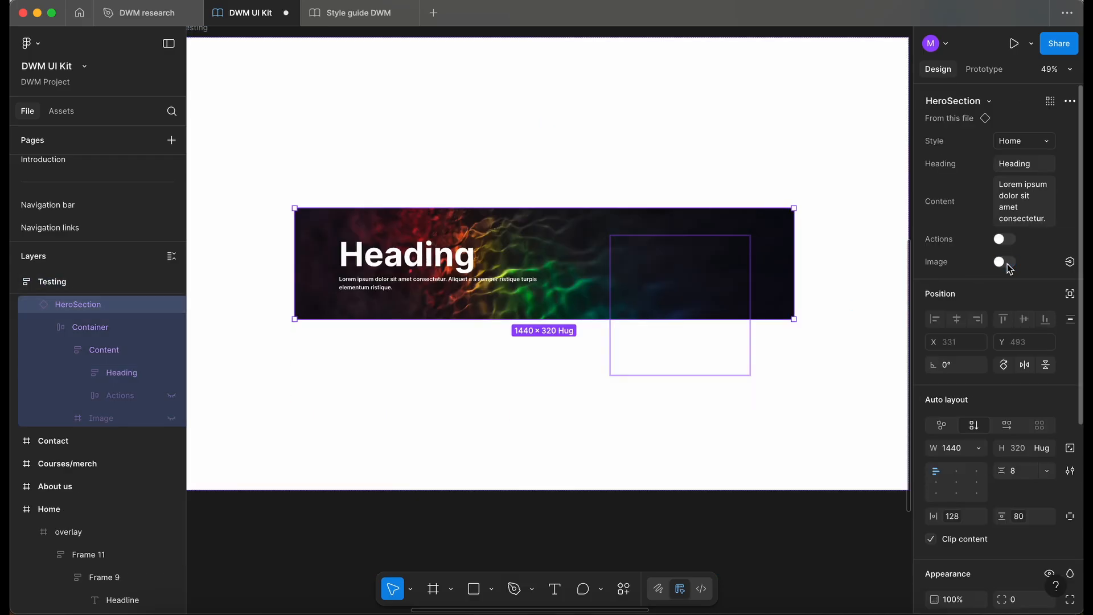
pyautogui.click(1005, 262)
pyautogui.click(1006, 263)
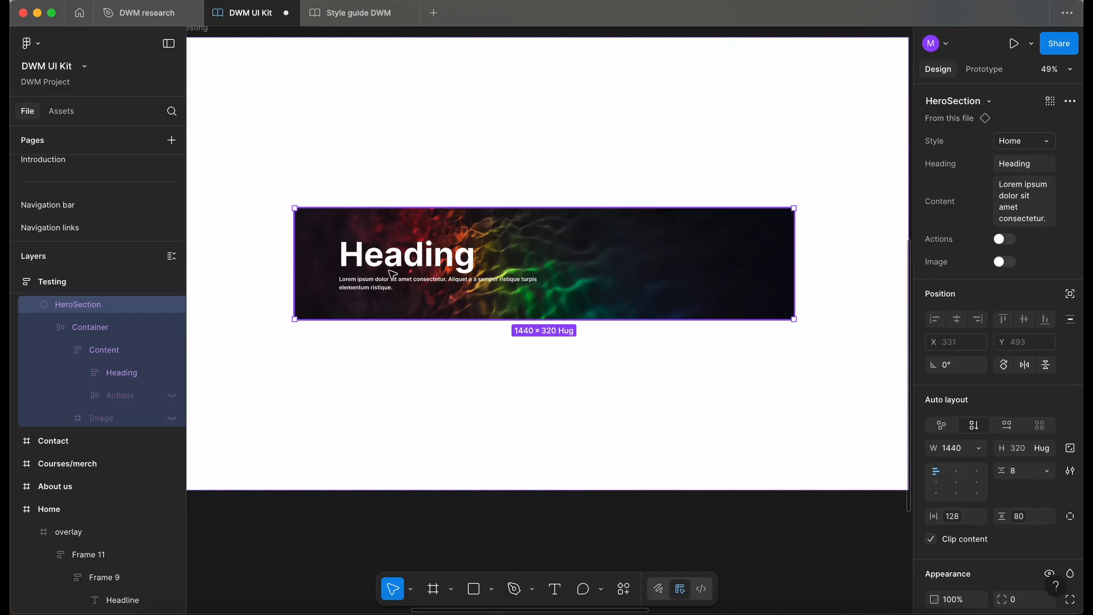
pyautogui.doubleClick(415, 277)
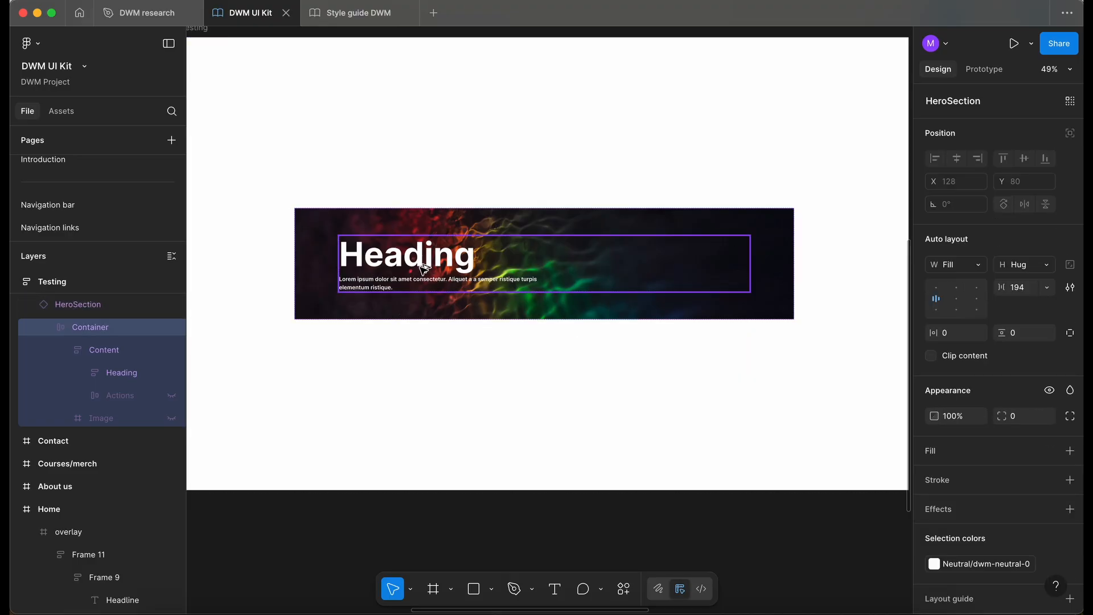
pyautogui.click(519, 222)
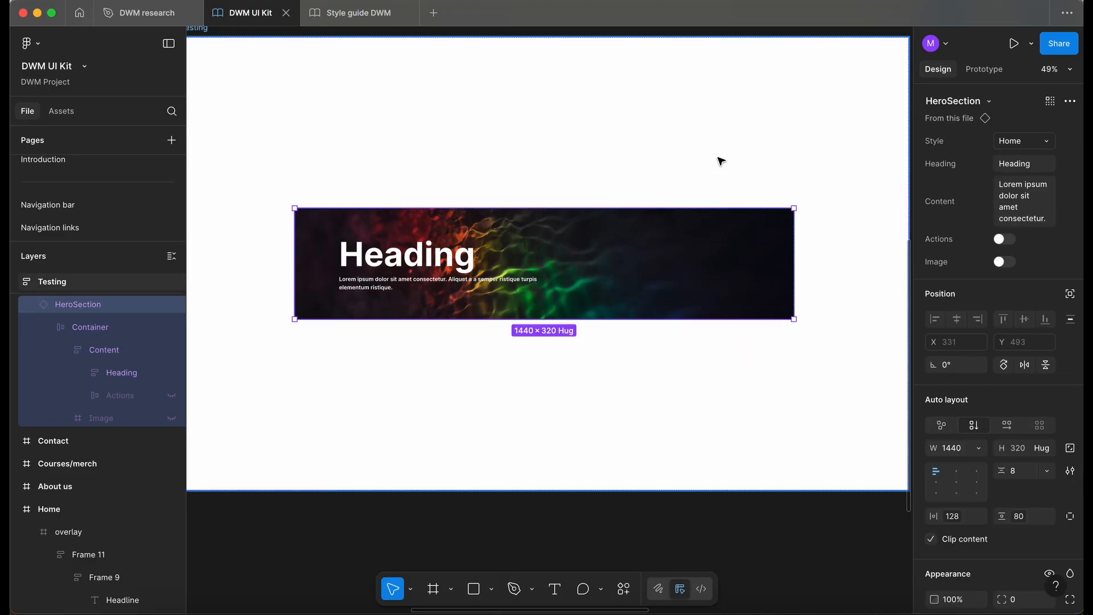
pyautogui.scroll(2, 720, 161)
pyautogui.hscroll(1, 720, 161)
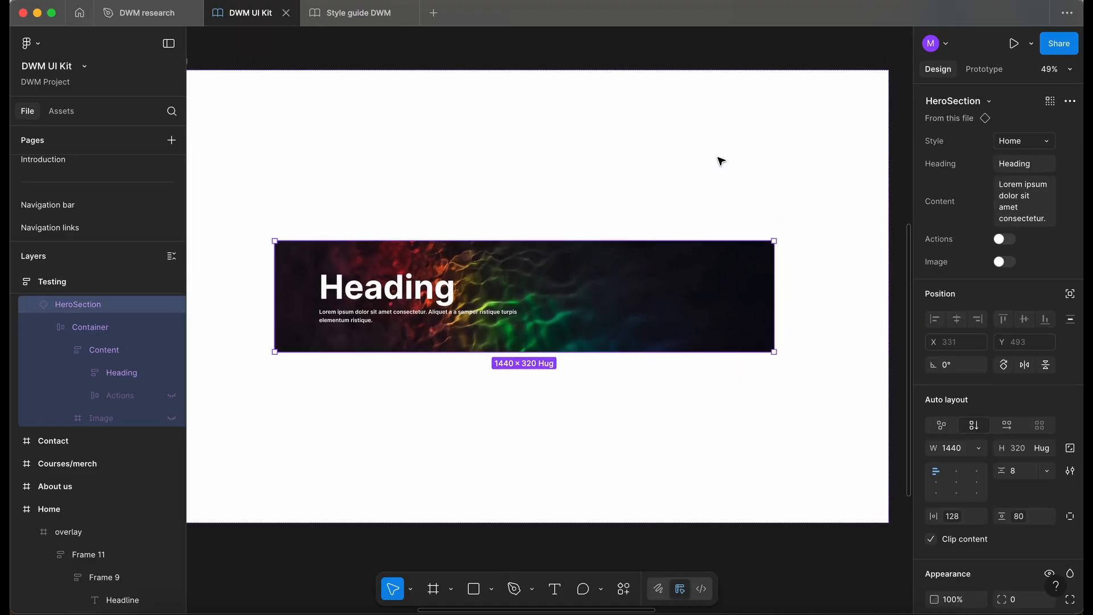
pyautogui.click(1005, 239)
pyautogui.click(1003, 262)
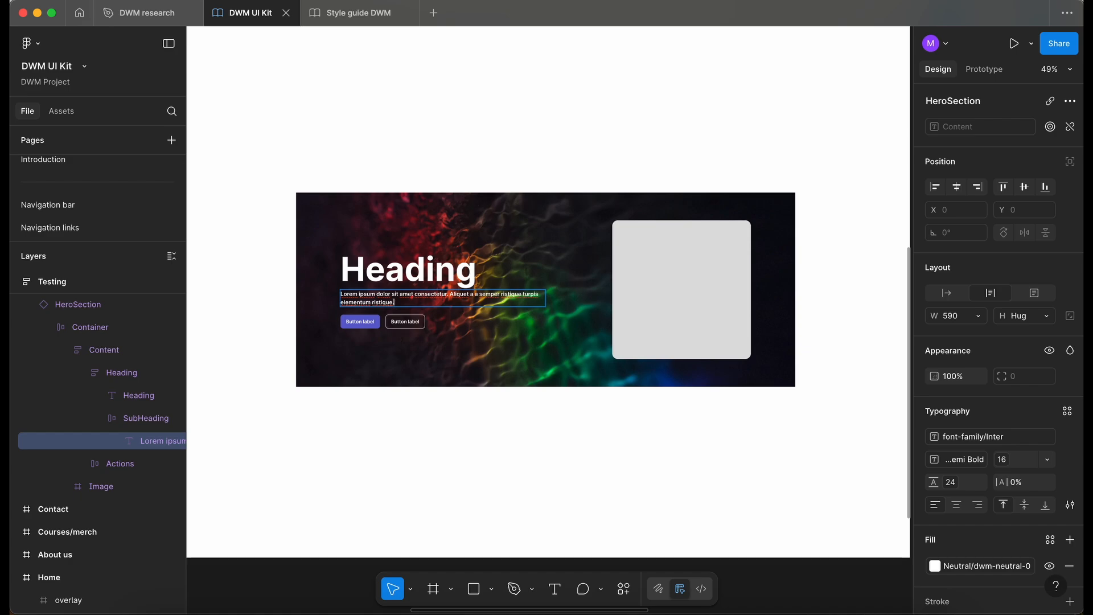
# Extend the test instance's subheading text with blank lines and several filler lines such as "aaa".
pyautogui.press('Return')
pyautogui.press('Return')
pyautogui.press('Return')
pyautogui.write('aa')
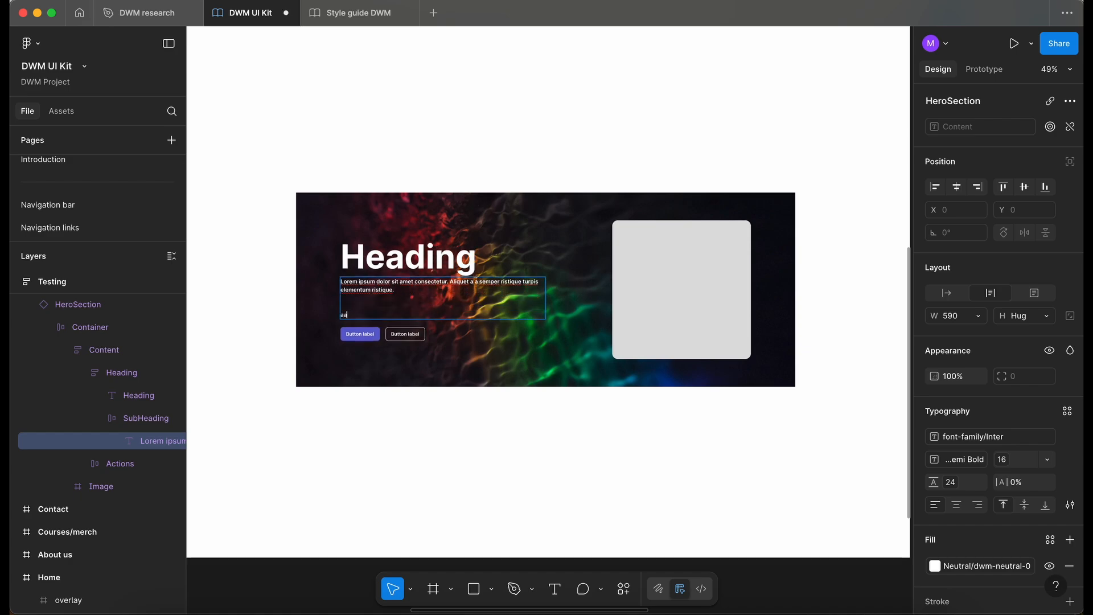
pyautogui.write('aa')
pyautogui.press('Return')
pyautogui.press('Return')
pyautogui.press('Return')
pyautogui.press('Return')
pyautogui.write('aaa')
pyautogui.press('Return')
pyautogui.press('Return')
pyautogui.press('Return')
pyautogui.write('aaa')
pyautogui.press('Return')
pyautogui.press('Return')
pyautogui.press('Return')
pyautogui.press('Return')
pyautogui.write('aaa')
pyautogui.press('Return')
pyautogui.press('Return')
pyautogui.press('Return')
pyautogui.write('aaa')
pyautogui.press('Return')
pyautogui.press('Return')
pyautogui.write('aa')
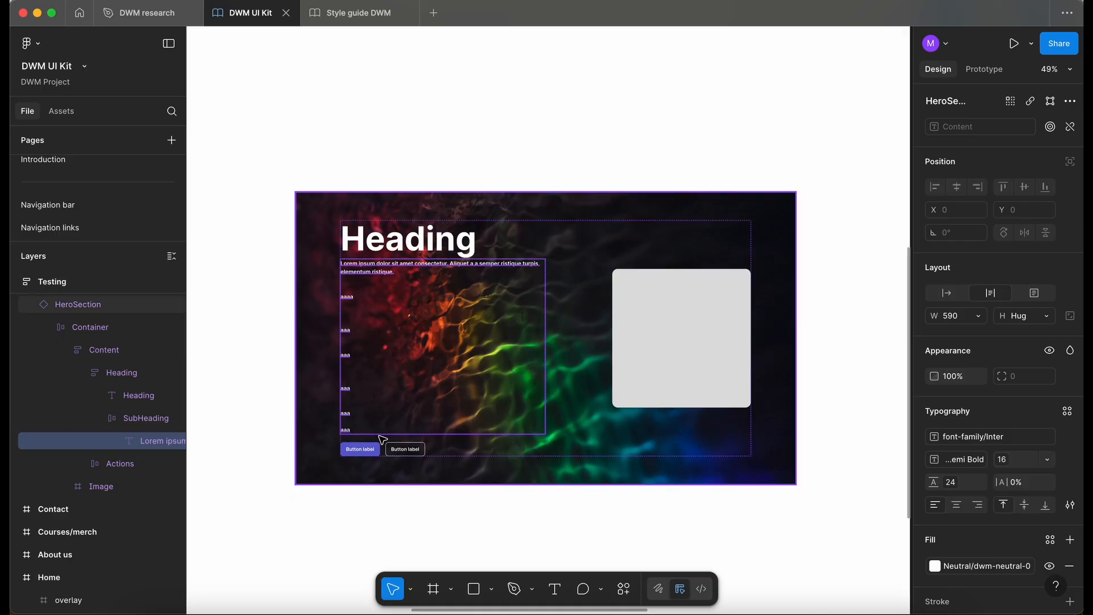
# Reset the HeroSection test instance to discard its filler text overrides.
pyautogui.rightClick(783, 452)
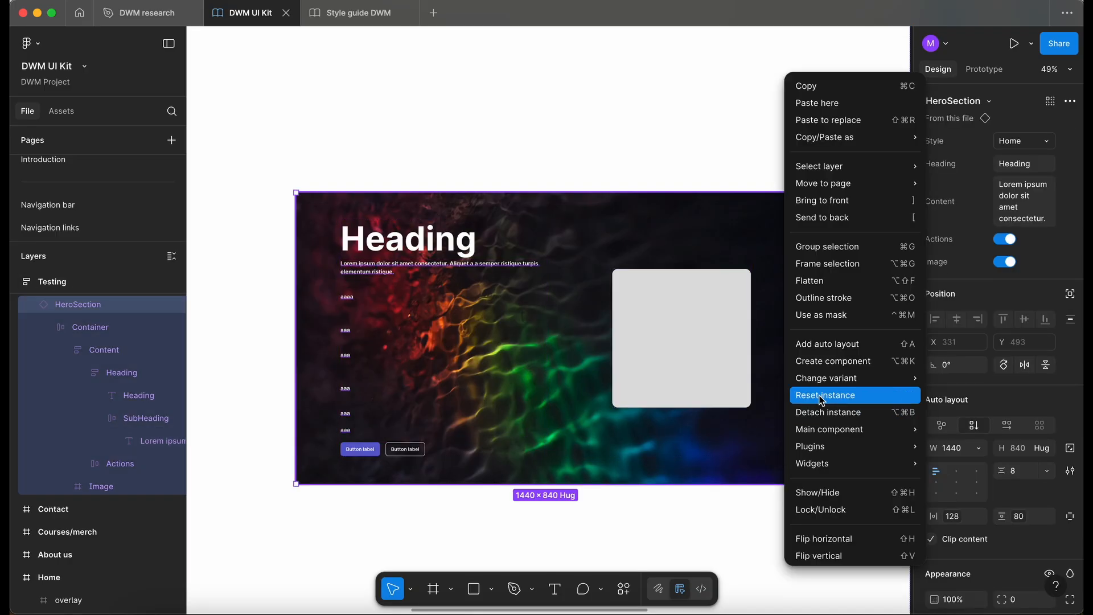
pyautogui.click(837, 403)
pyautogui.scroll(-2, 449, 296)
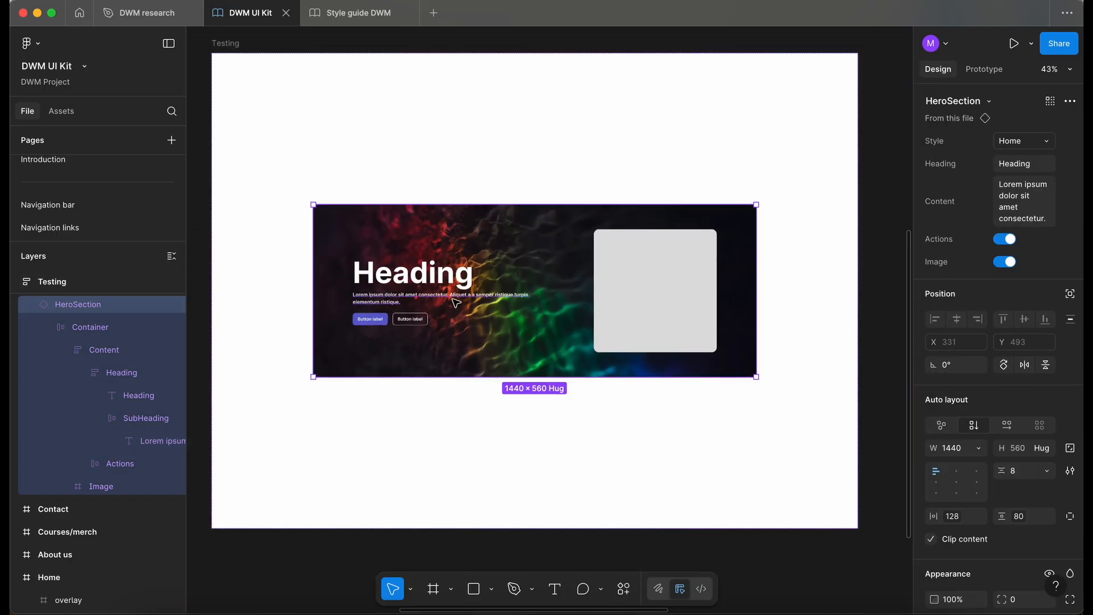
# Add auto layout to the Sub pages variant of the HeroSection component and try resizing its width.
pyautogui.hscroll(10, 455, 301)
pyautogui.scroll(-5, 455, 302)
pyautogui.hscroll(-6, 453, 302)
pyautogui.scroll(2, 454, 302)
pyautogui.hscroll(11, 544, 309)
pyautogui.scroll(-1, 549, 307)
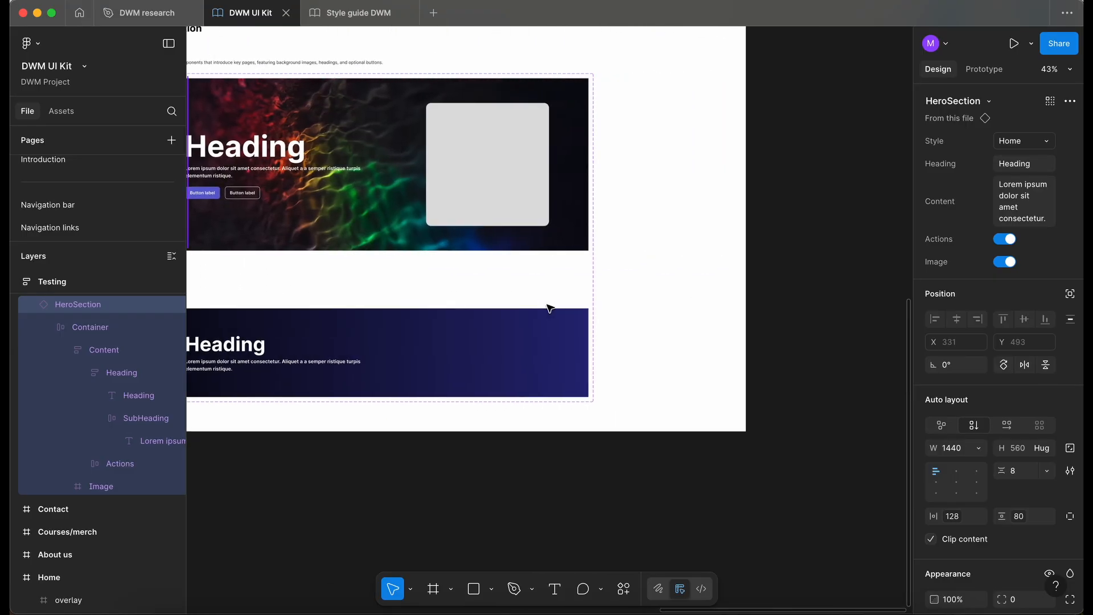
pyautogui.hscroll(-5, 549, 308)
pyautogui.click(548, 305)
pyautogui.doubleClick(548, 306)
pyautogui.doubleClick(549, 313)
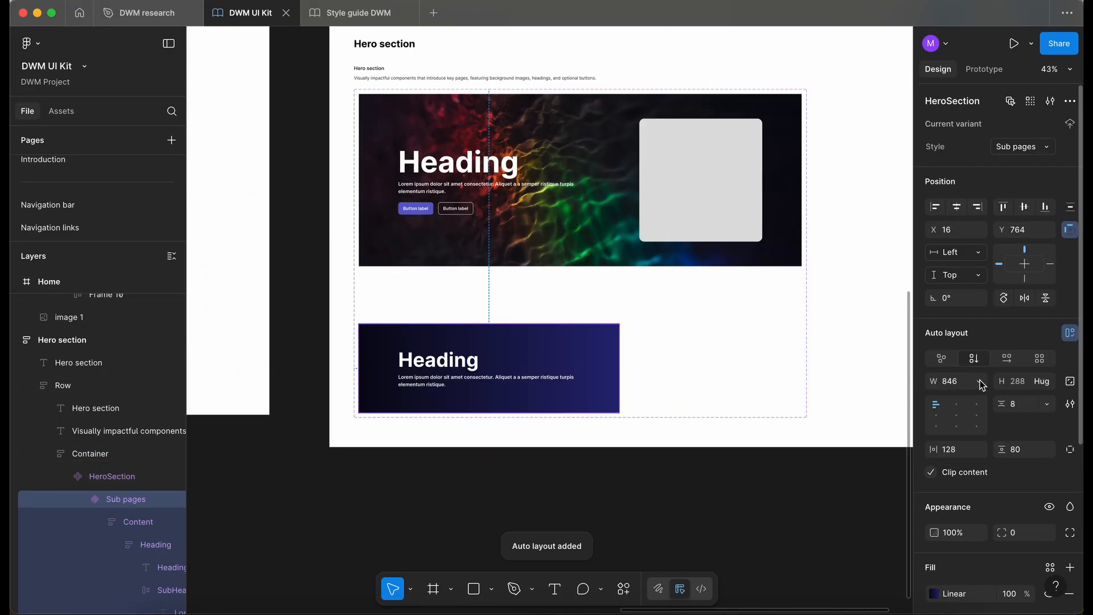
# Set the Sub pages variant's width to Fill and select its Content frame.
pyautogui.click(979, 380)
pyautogui.click(979, 399)
pyautogui.click(978, 334)
pyautogui.click(976, 366)
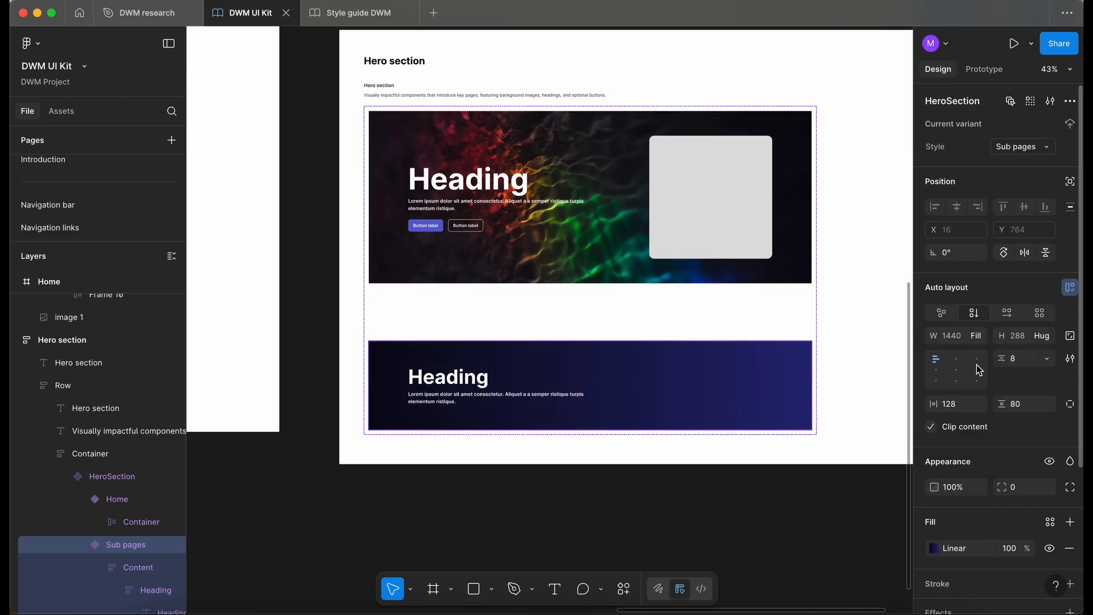
pyautogui.click(494, 383)
# Change the HeroSection instance in the Testing frame to the Sub pages style.
pyautogui.hscroll(-8, 488, 390)
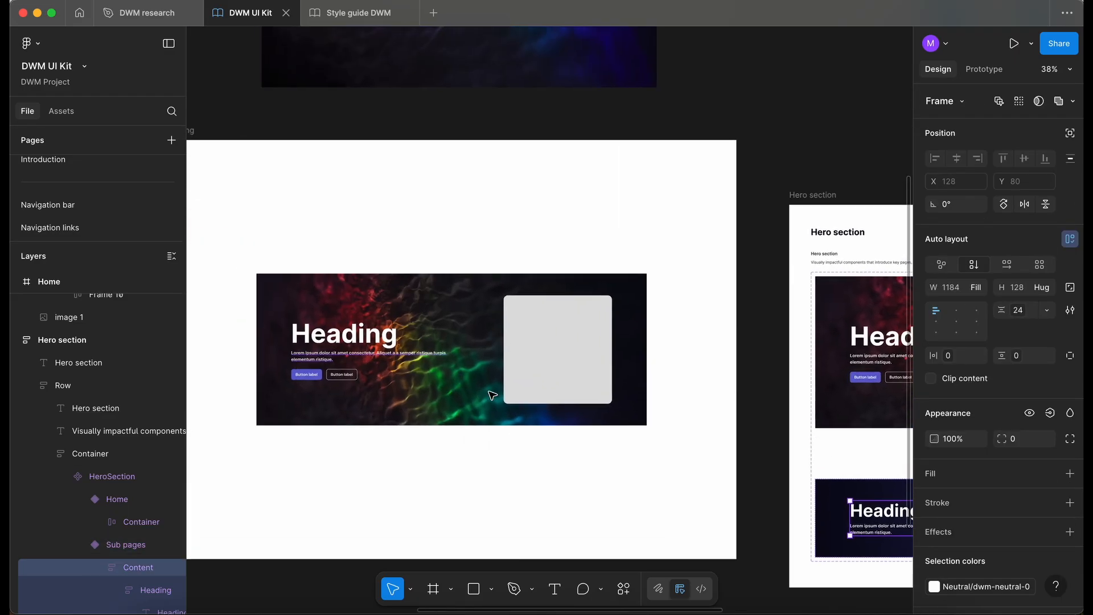
pyautogui.click(481, 380)
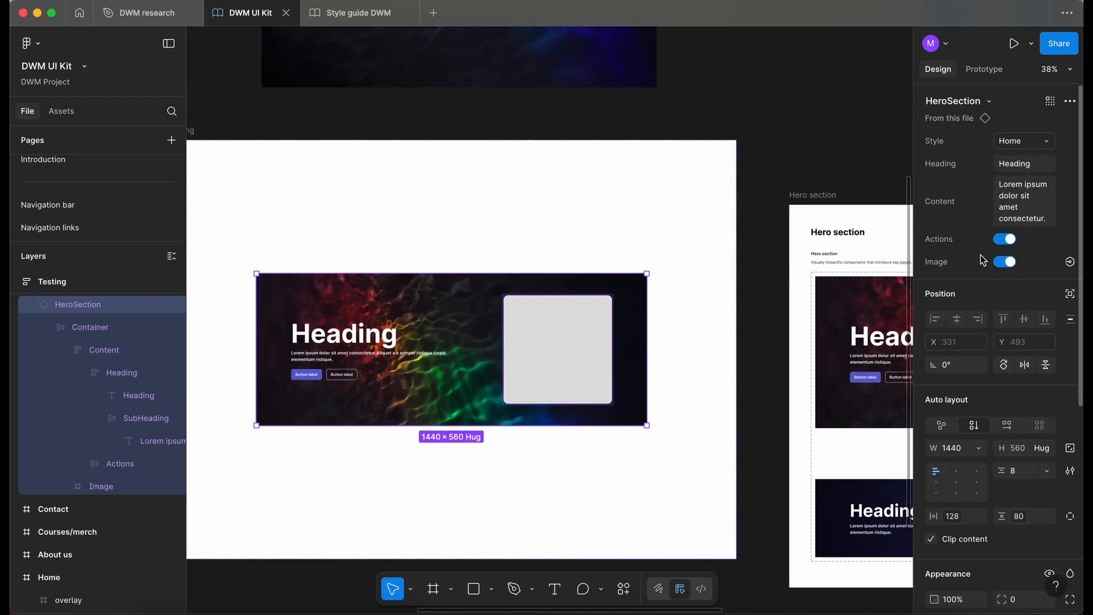
pyautogui.click(1028, 142)
pyautogui.click(1016, 160)
pyautogui.hscroll(-5, 581, 280)
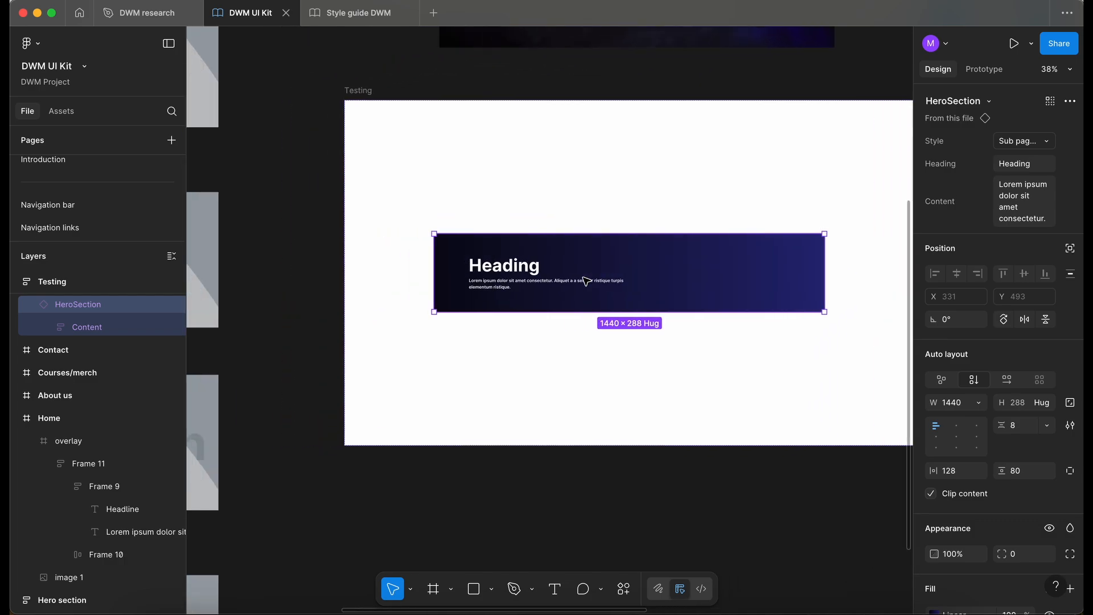
# Clear the test instance's Content text property so it is empty.
pyautogui.moveTo(1050, 223); pyautogui.dragTo(989, 178)
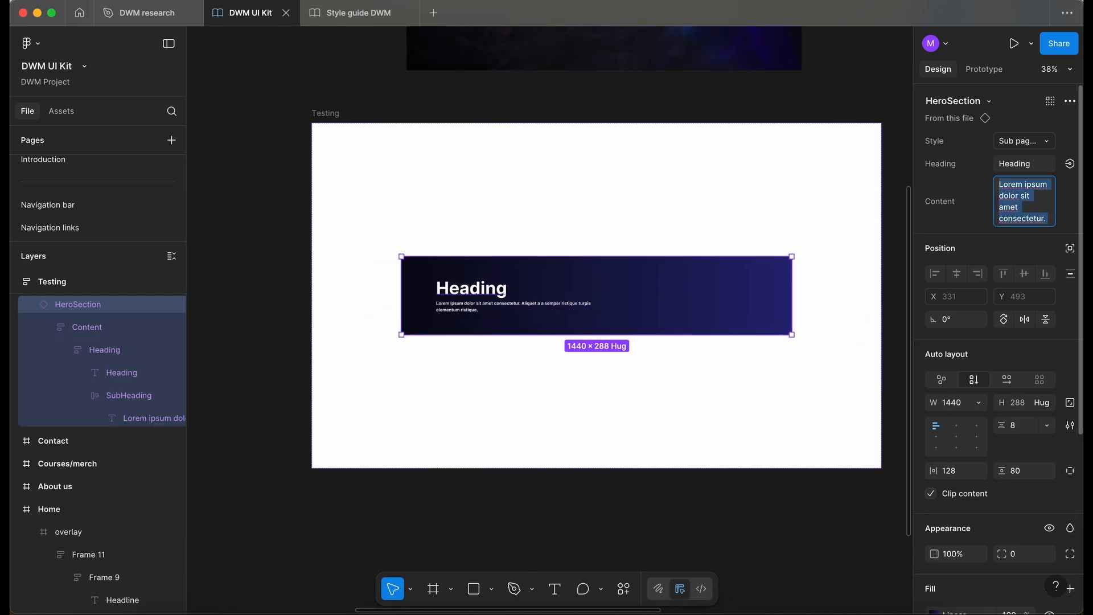
pyautogui.write('Aliquet a a semper ristique turpis')
pyautogui.press('super+a')
pyautogui.press('BackSpace')
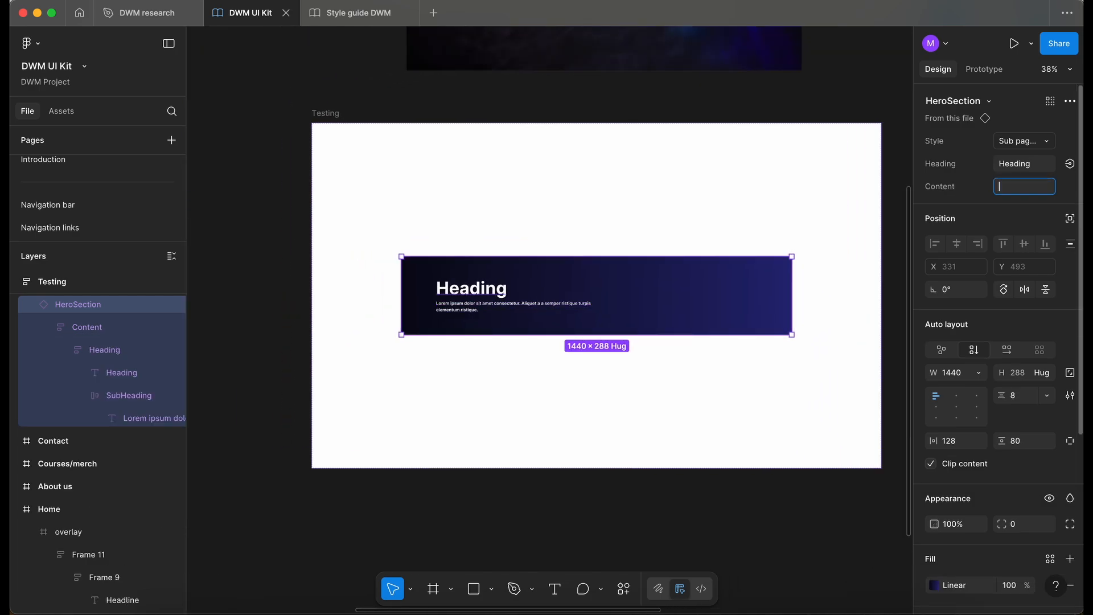
pyautogui.press('Return')
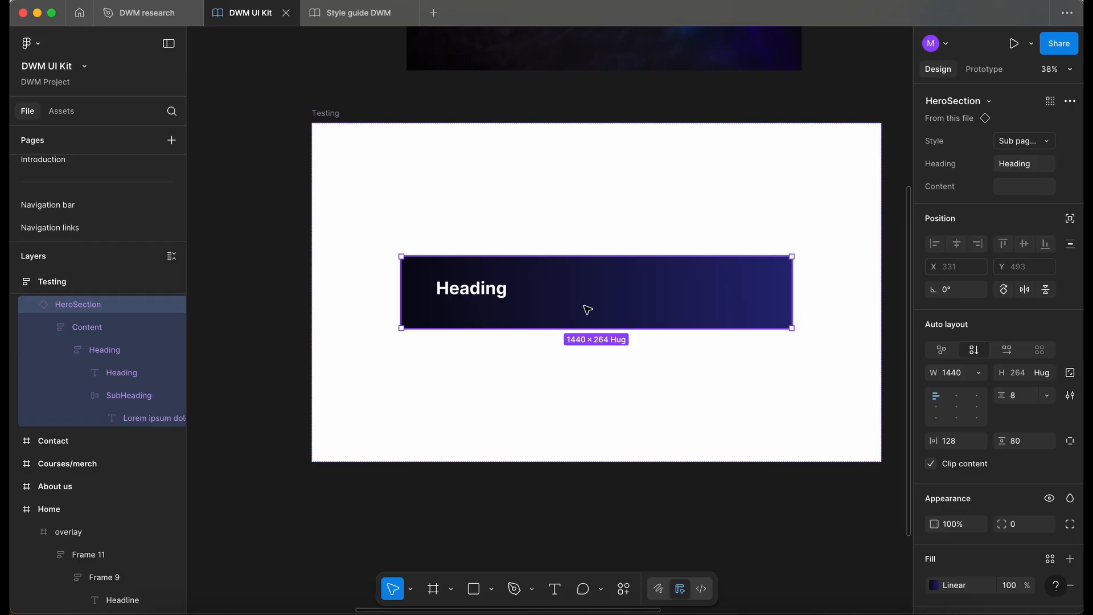
# Extend the test instance's heading with the filler lines "aaaaa", "aaaa" and "aaa" beneath "Heading".
pyautogui.hscroll(1, 587, 309)
pyautogui.scroll(3, 588, 309)
pyautogui.hscroll(-1, 587, 309)
pyautogui.doubleClick(444, 296)
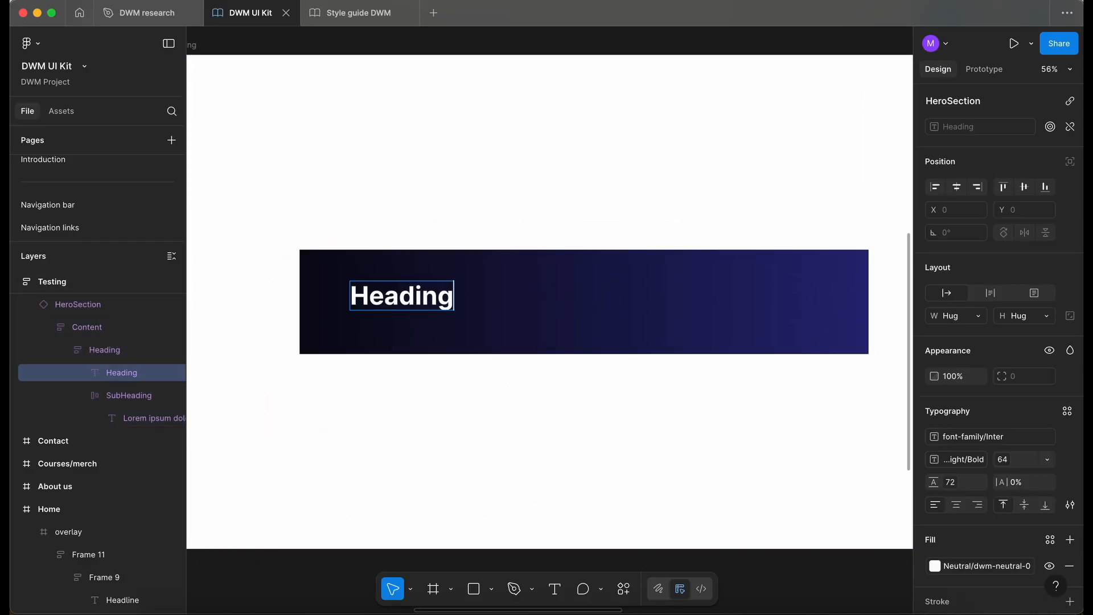
pyautogui.press('Return')
pyautogui.write('aaaaa')
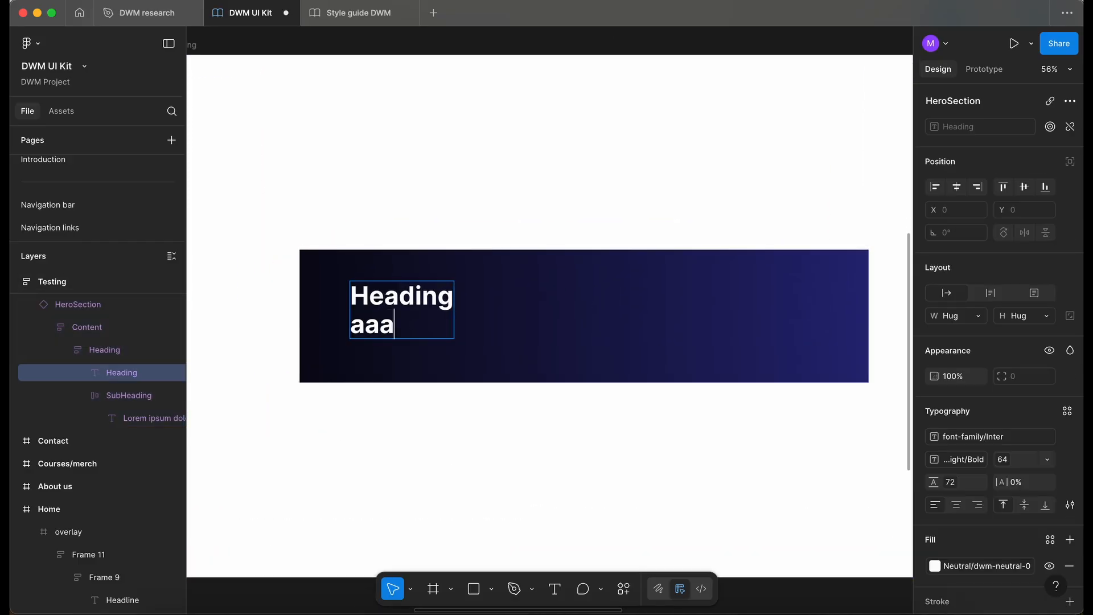
pyautogui.press('Return')
pyautogui.write('aaaa')
pyautogui.press('Return')
pyautogui.write('aaaaaa')
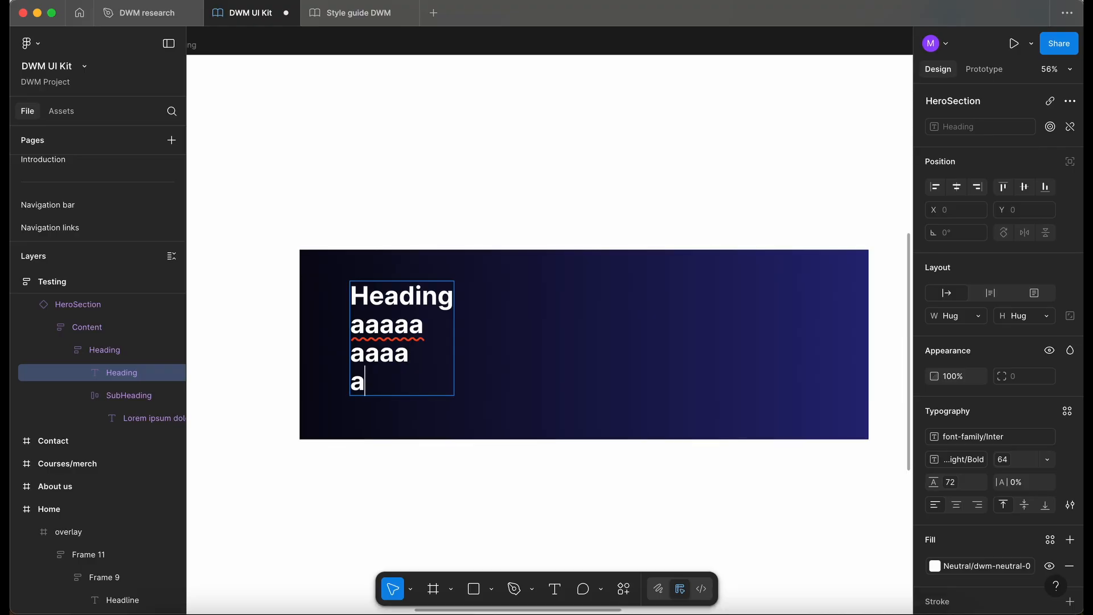
pyautogui.press('Escape')
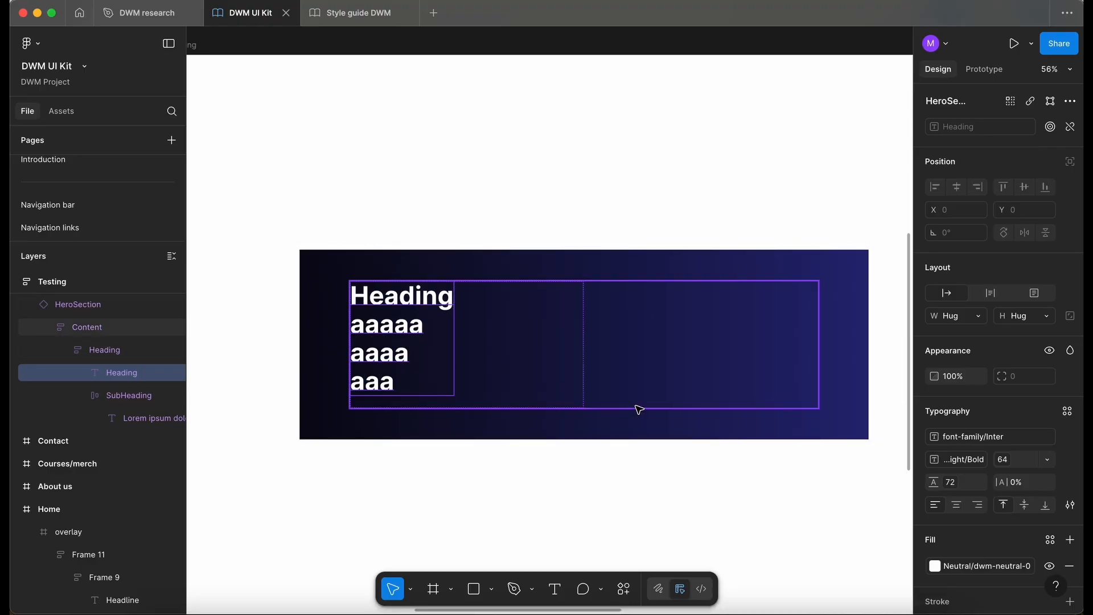
# Hide the SubHeading layer in the test instance and inspect the bounds of its Heading and Content frames.
pyautogui.click(639, 407)
pyautogui.click(172, 400)
pyautogui.click(173, 399)
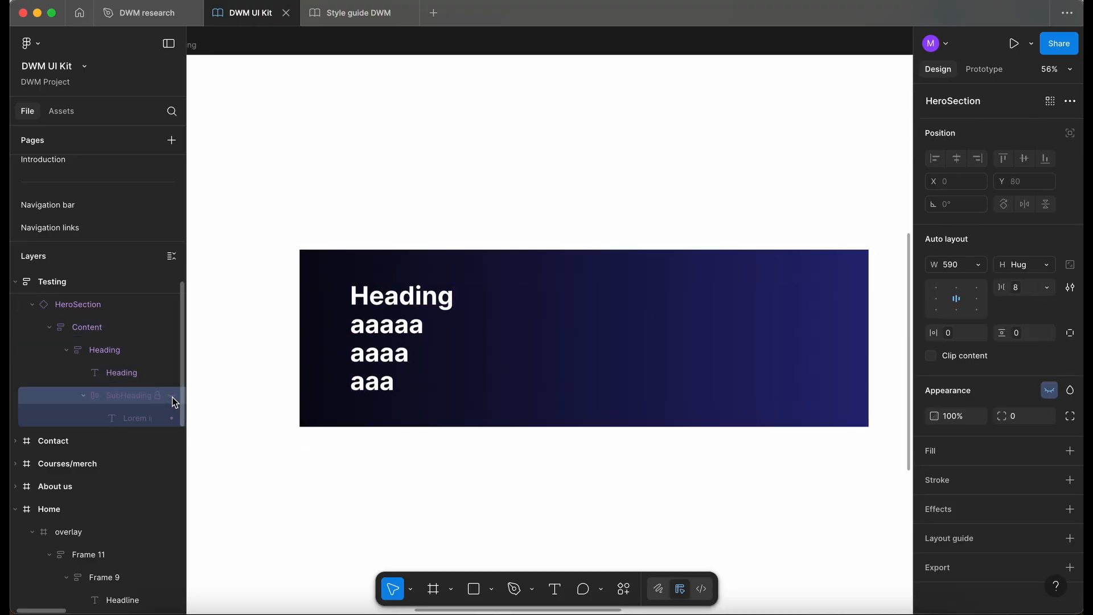
pyautogui.click(427, 386)
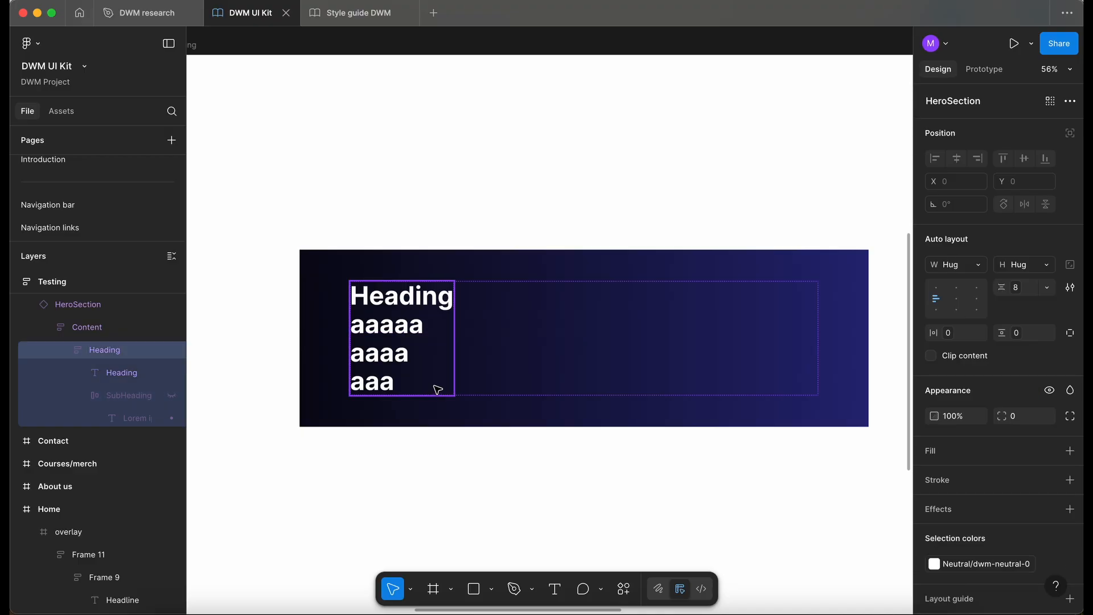
pyautogui.click(631, 377)
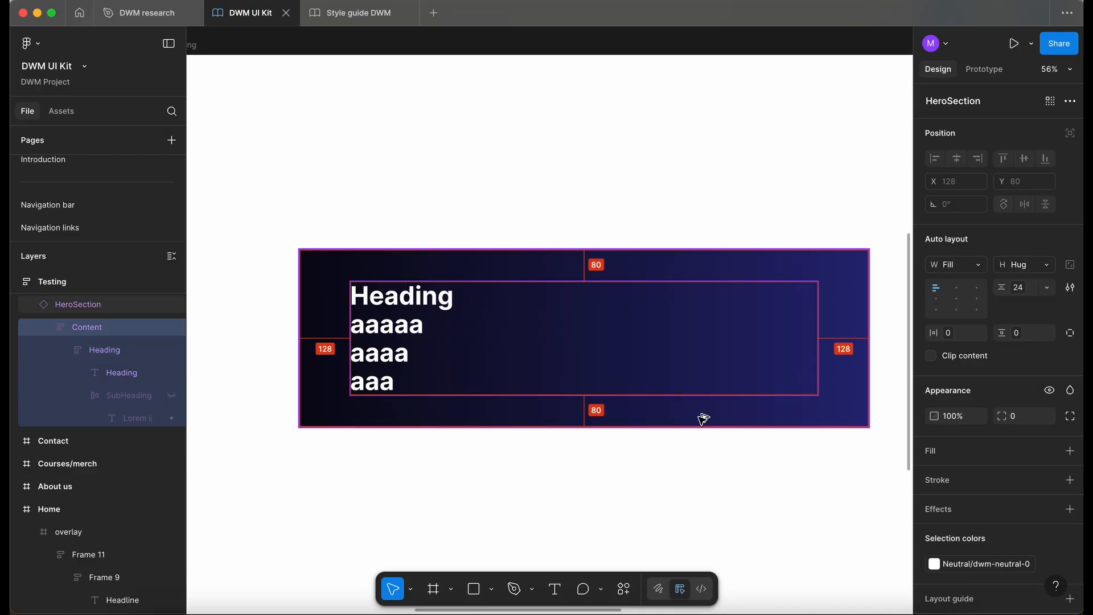
pyautogui.scroll(-8, 546, 407)
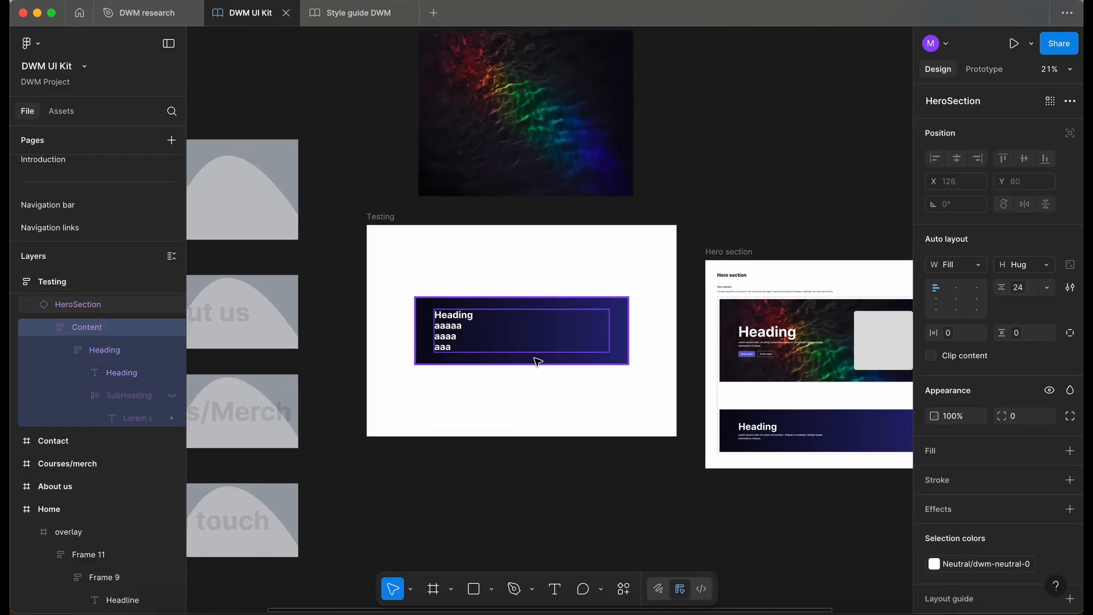
# Delete the HeroSection instance from the Testing frame and undo back to its default Home style.
pyautogui.click(588, 398)
pyautogui.click(594, 351)
pyautogui.press('Delete')
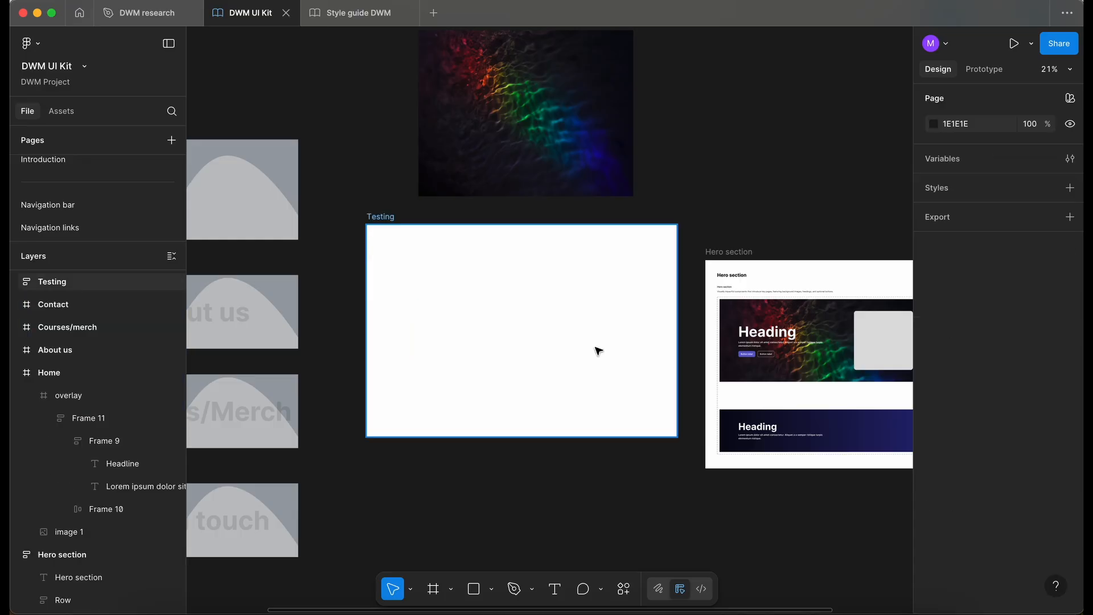
pyautogui.hscroll(5, 598, 350)
pyautogui.scroll(-2, 598, 350)
pyautogui.hotkey('ctrl', 'z')
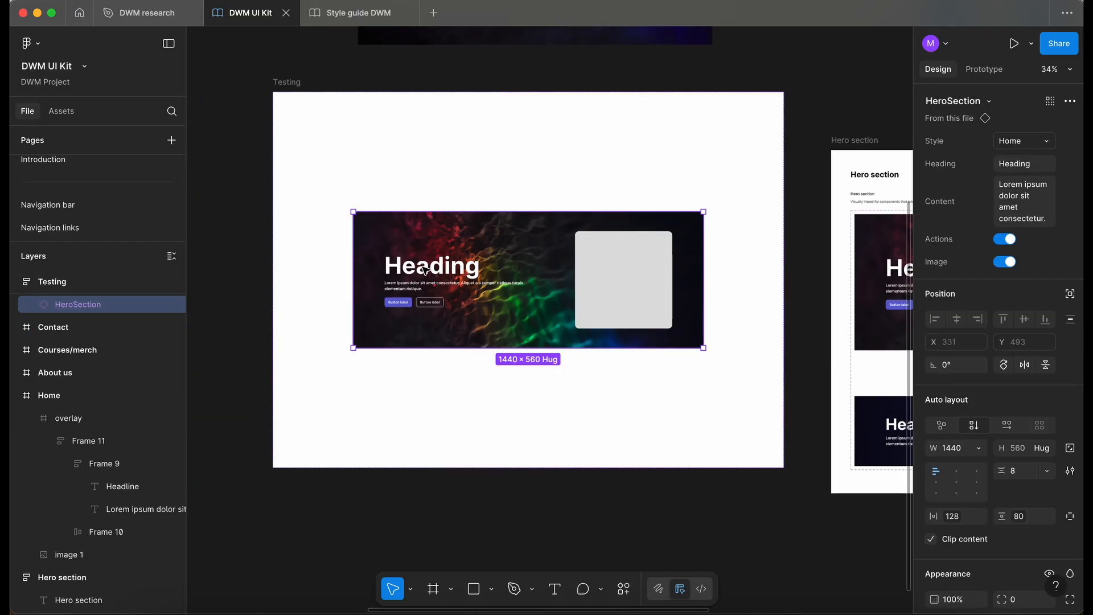
# Switch the test instance's Style property to Sub pages, undoing the change once and reapplying it.
pyautogui.click(1023, 145)
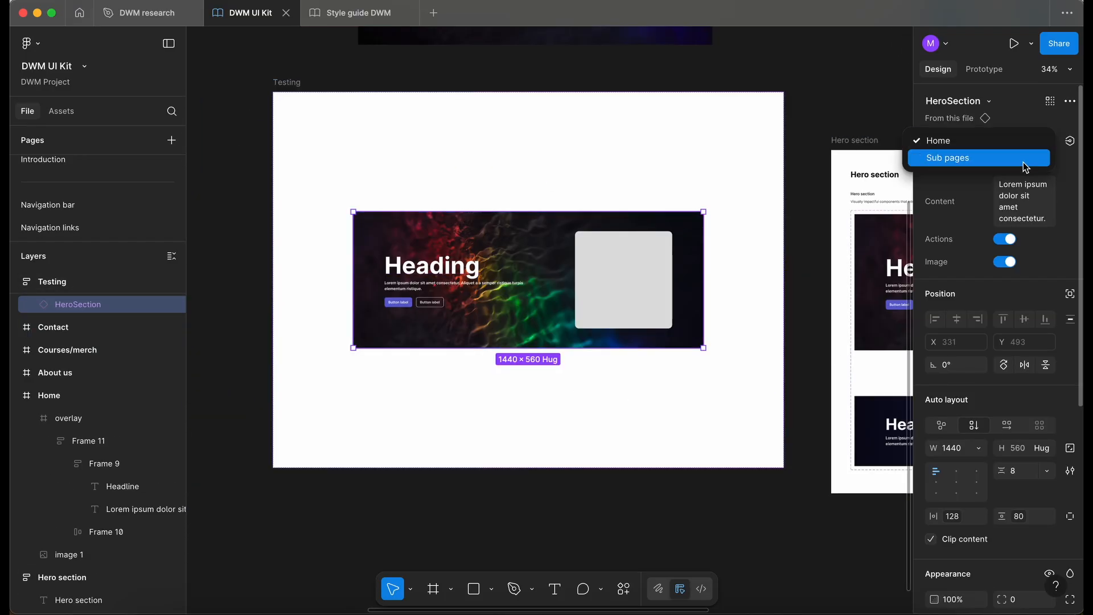
pyautogui.click(1023, 162)
pyautogui.hotkey('ctrl', 'z')
pyautogui.click(1021, 142)
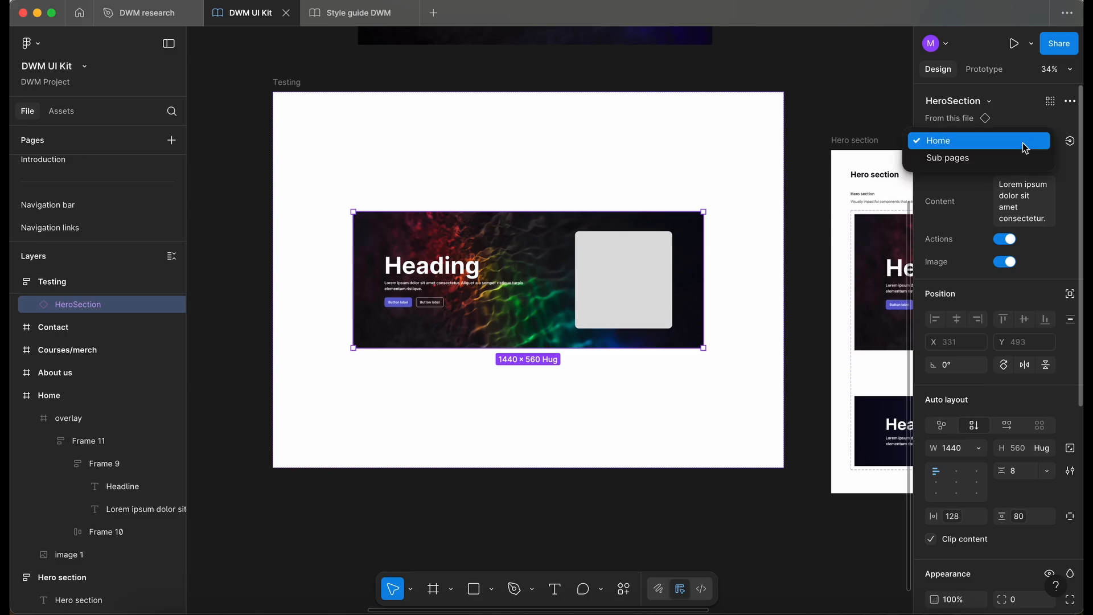
pyautogui.click(1023, 160)
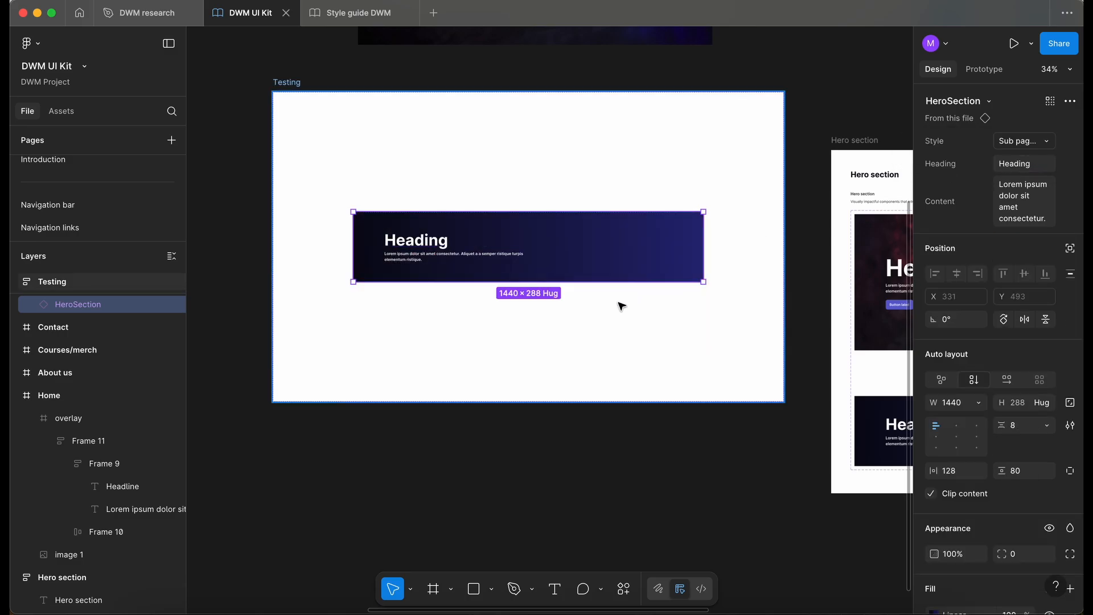
pyautogui.scroll(3, 515, 307)
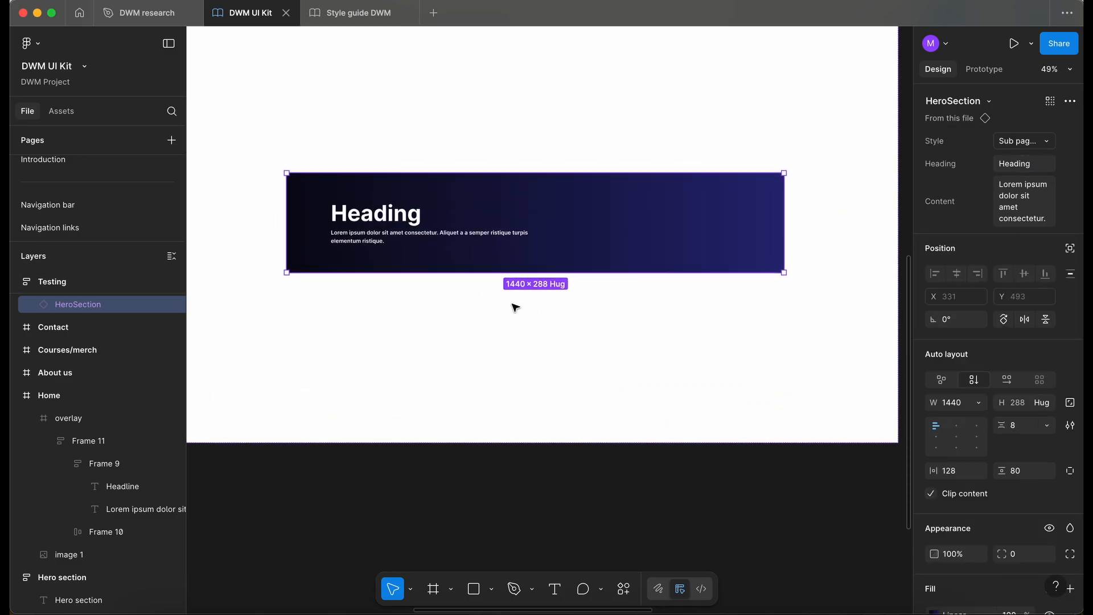
pyautogui.press('-')
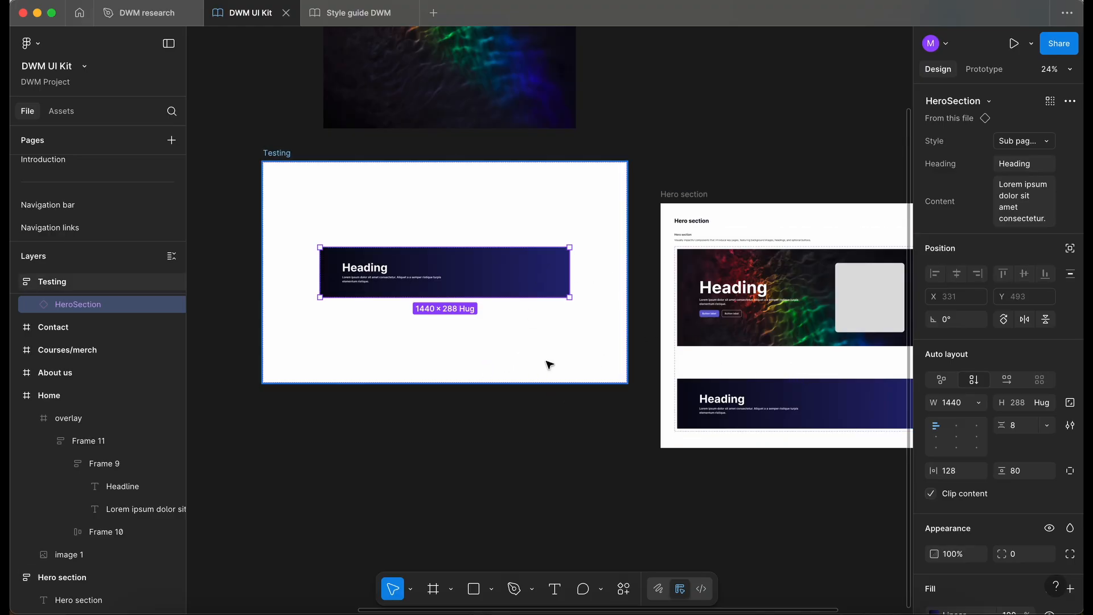
# Set the test instance's Style back to Home and turn off its Actions and Image properties.
pyautogui.click(1034, 140)
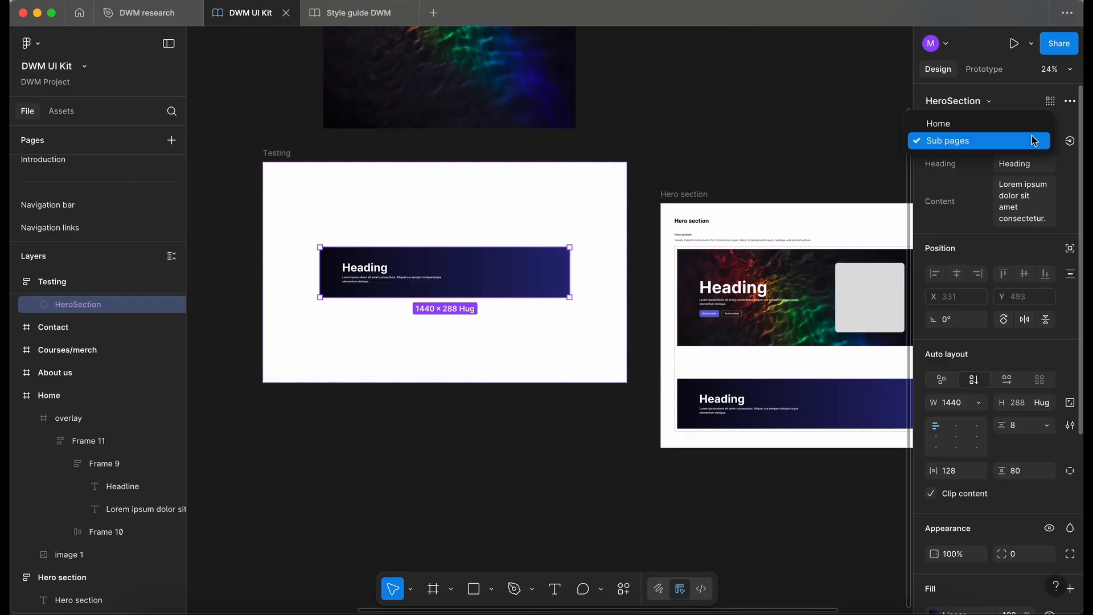
pyautogui.click(1024, 124)
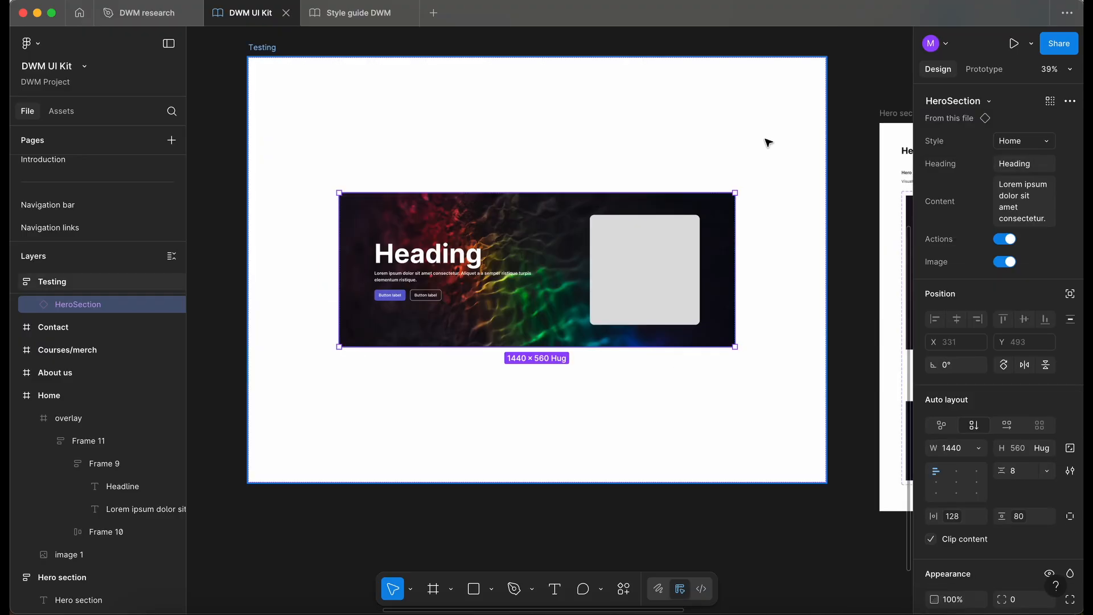
pyautogui.click(1004, 238)
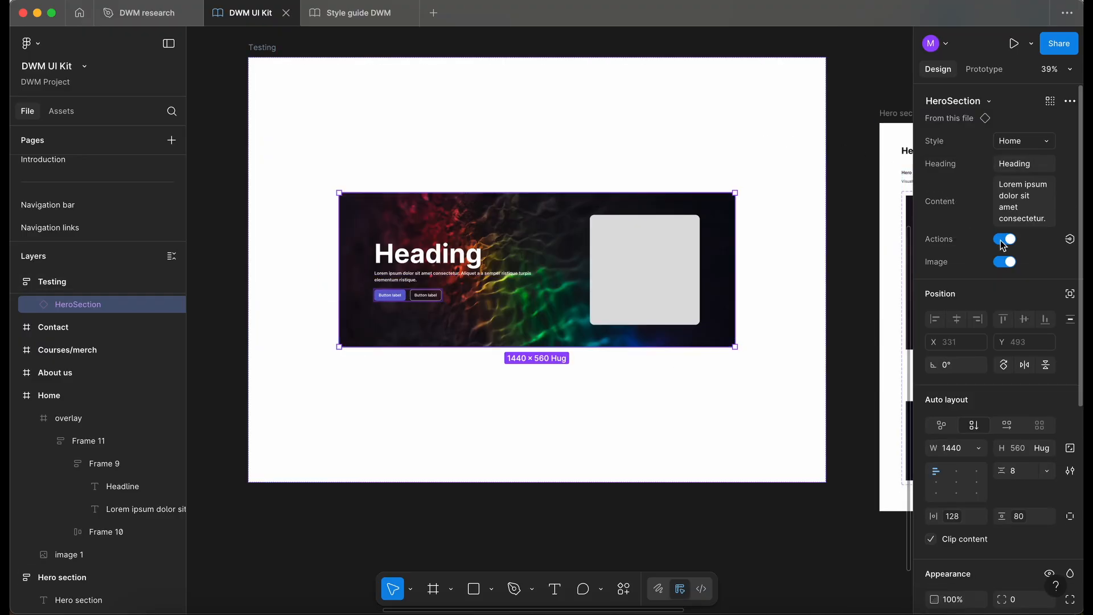
pyautogui.click(1009, 263)
pyautogui.click(630, 383)
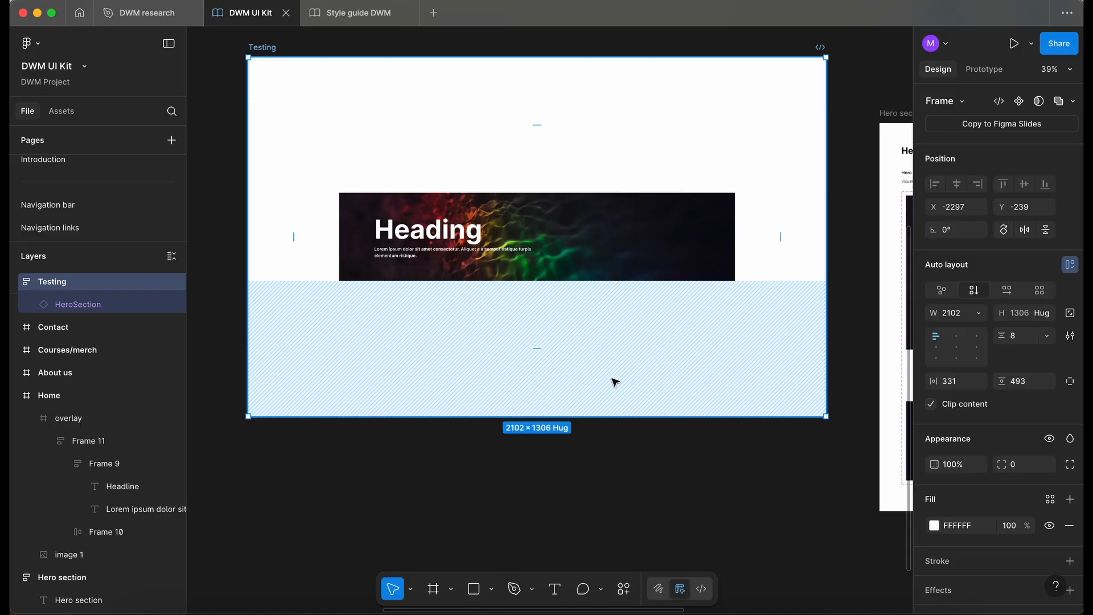
# Delete the Home, About us, Courses/merch and Contact wireframe frames from the canvas.
pyautogui.hotkey('shift', '1')
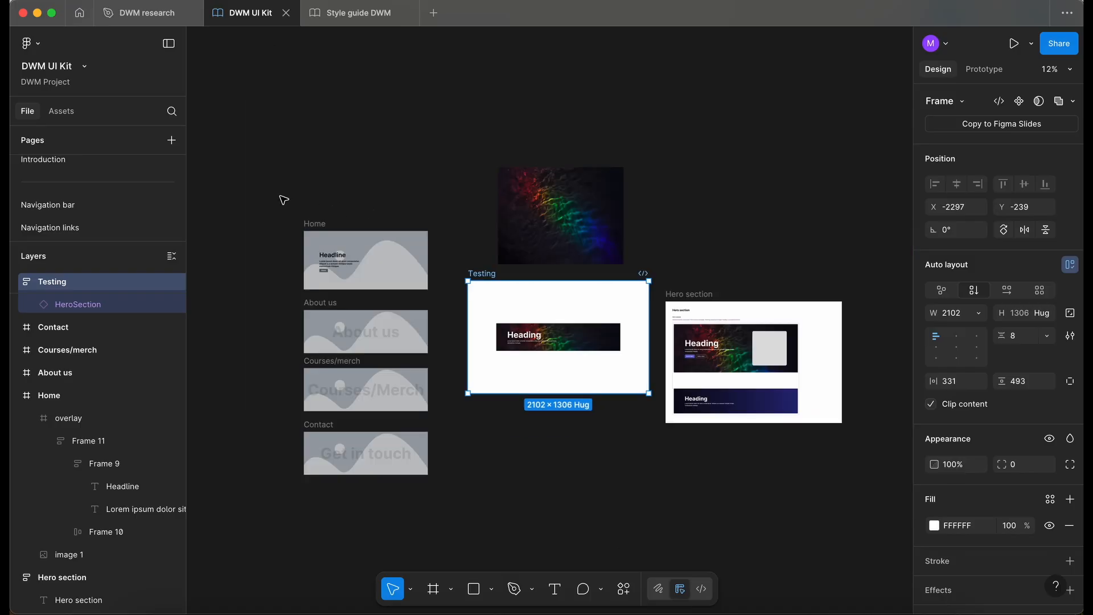
pyautogui.scroll(2, 284, 200)
pyautogui.moveTo(268, 178); pyautogui.dragTo(458, 529)
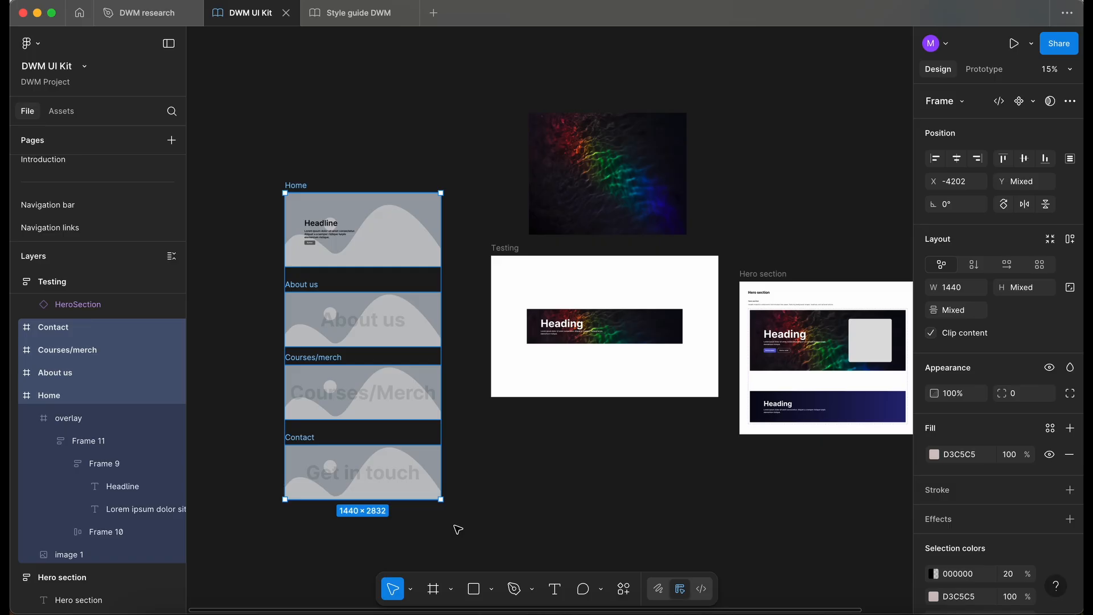
pyautogui.press('Delete')
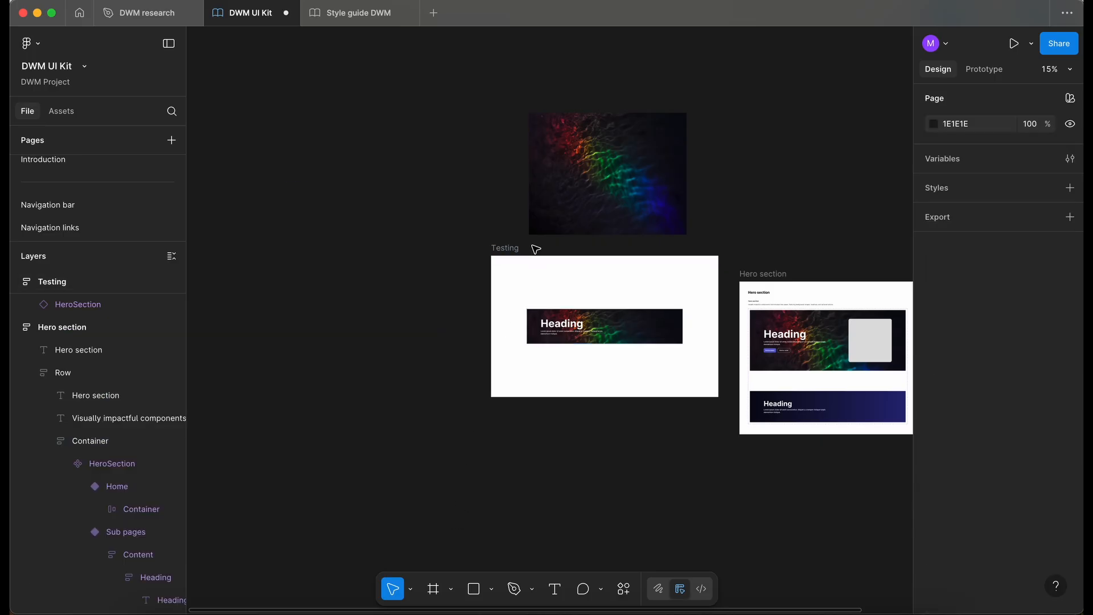
# Delete the Testing frame and the leftover colourful background image above it.
pyautogui.click(515, 248)
pyautogui.press('Delete')
pyautogui.click(595, 173)
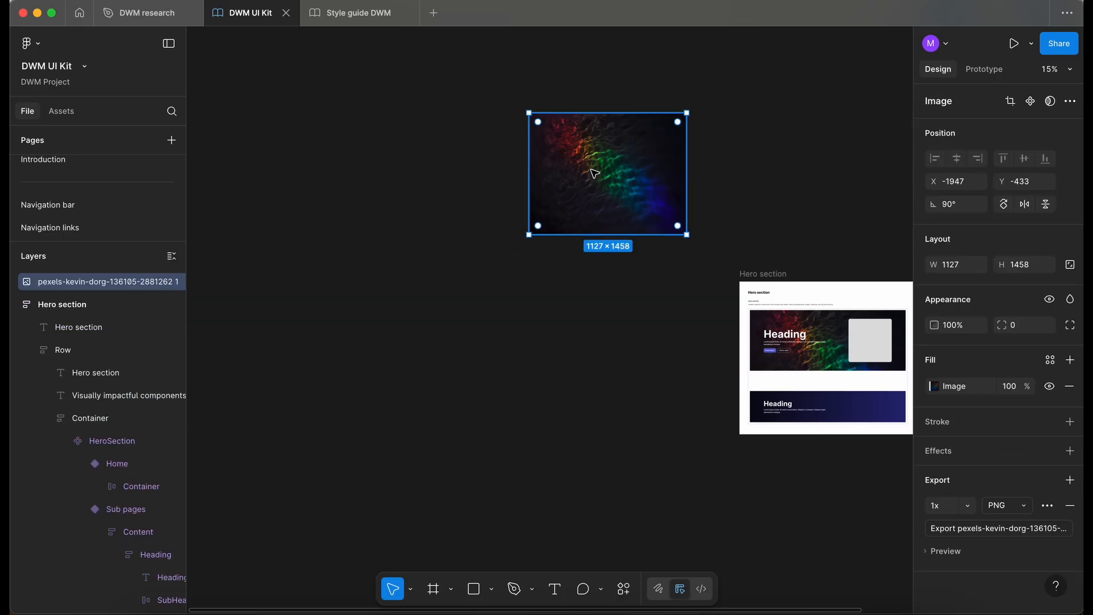
pyautogui.press('Delete')
pyautogui.hotkey('shift', '1')
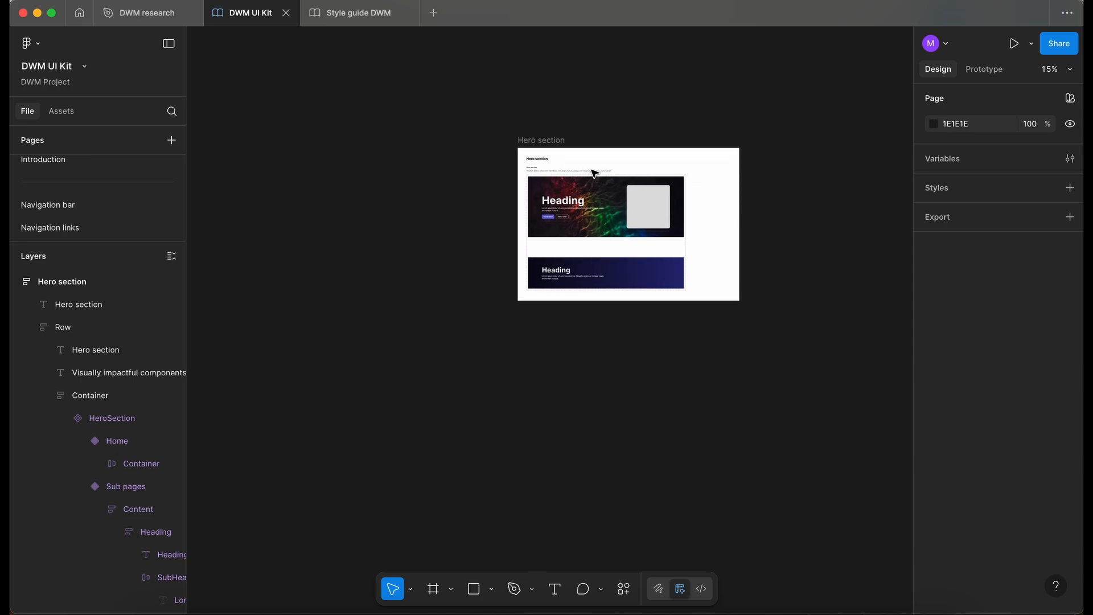
# Paste the copied States label frame into the Container around the HeroSection set and make the Container's auto layout horizontal.
pyautogui.scroll(5, 591, 170)
pyautogui.scroll(-3, 592, 170)
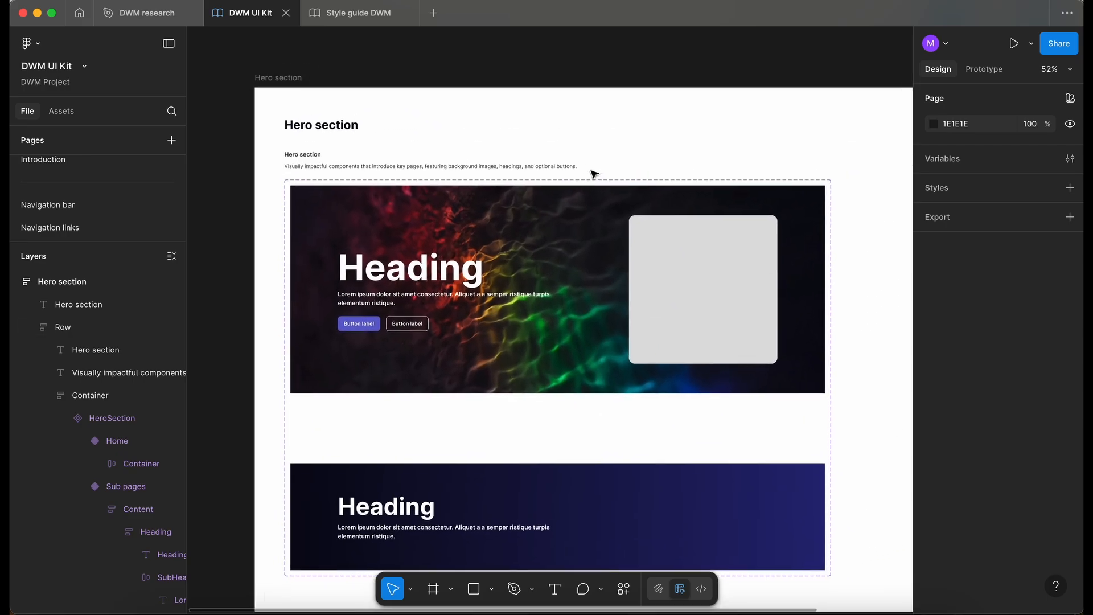
pyautogui.doubleClick(804, 169)
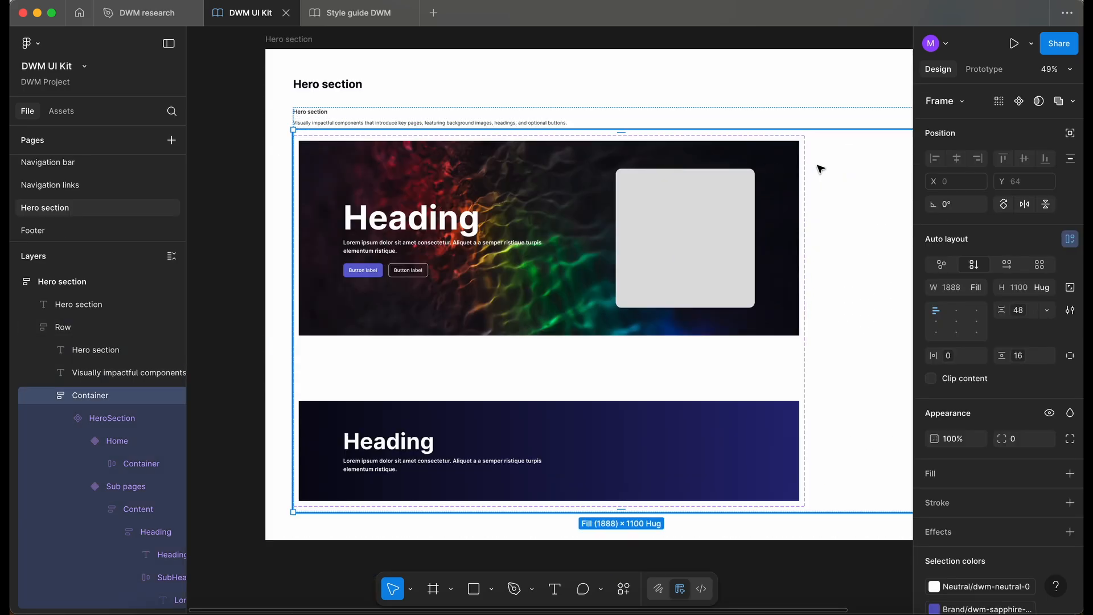
pyautogui.click(69, 418)
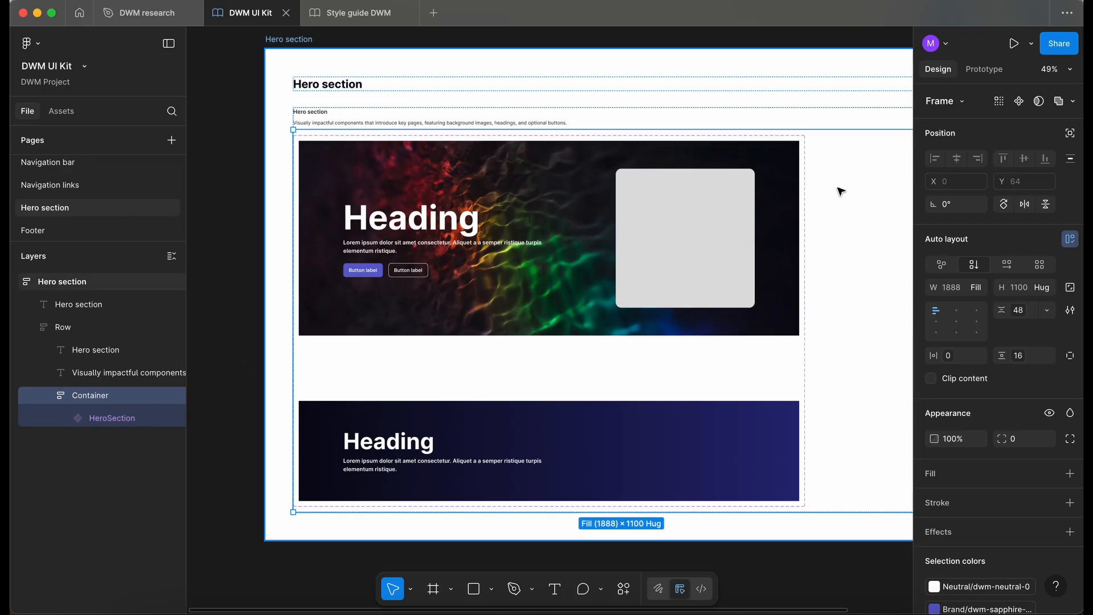
pyautogui.hotkey('ctrl', 'v')
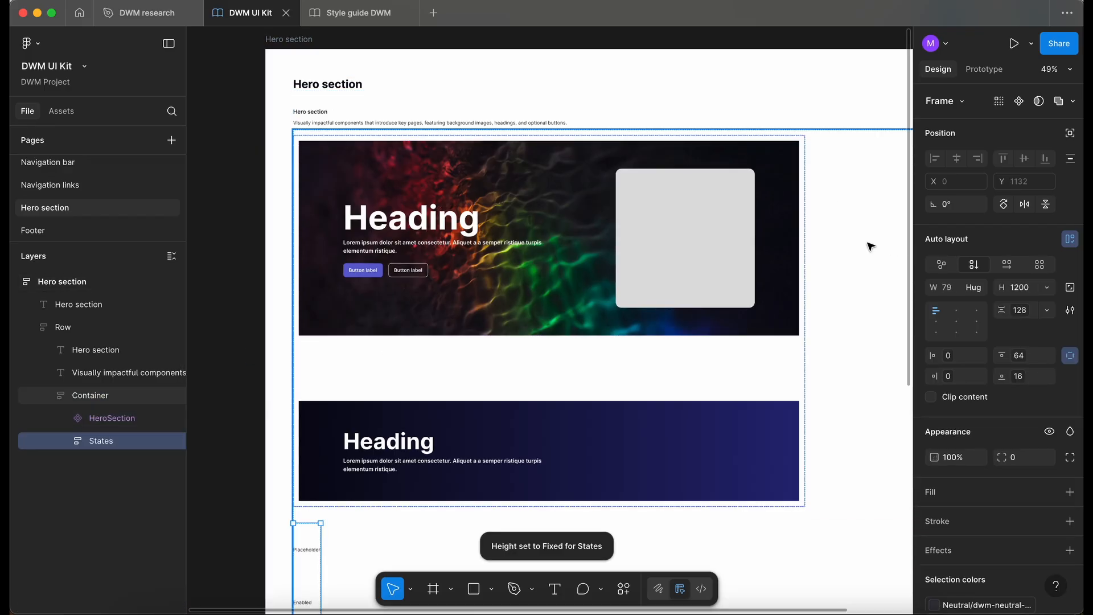
pyautogui.click(1010, 266)
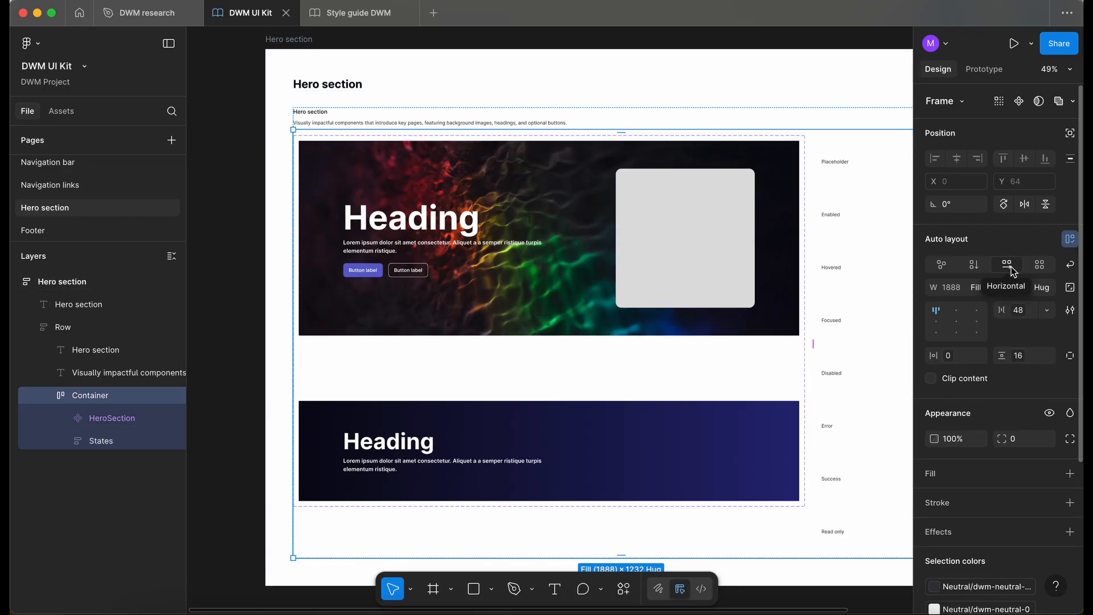
# Move the States frame ahead of the HeroSection set and open the spacing variables for the Container's gap.
pyautogui.click(834, 226)
pyautogui.press('Left')
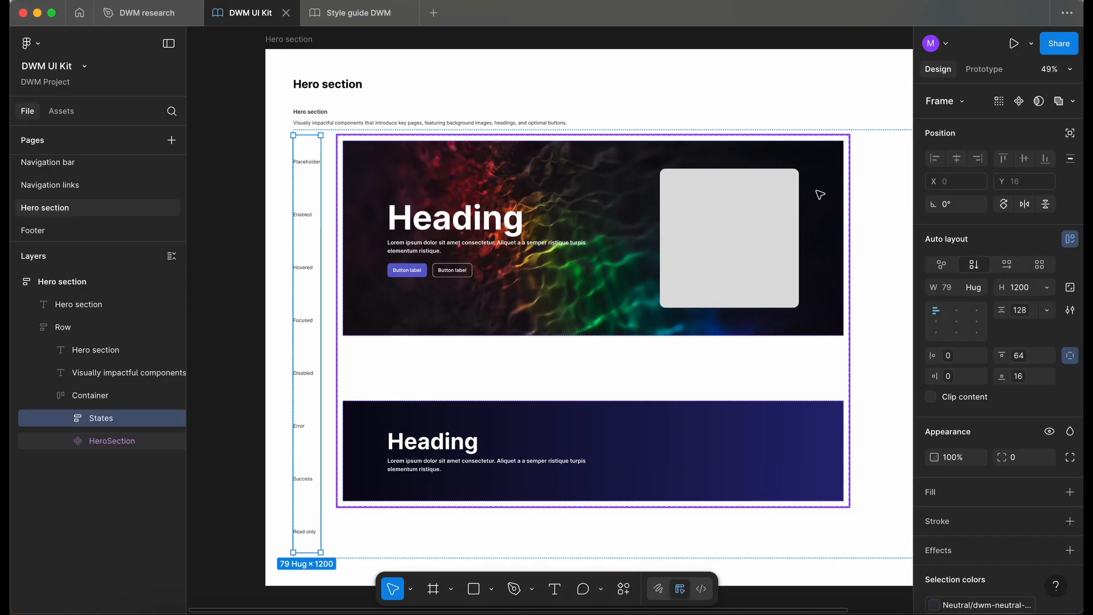
pyautogui.click(879, 193)
pyautogui.click(1047, 310)
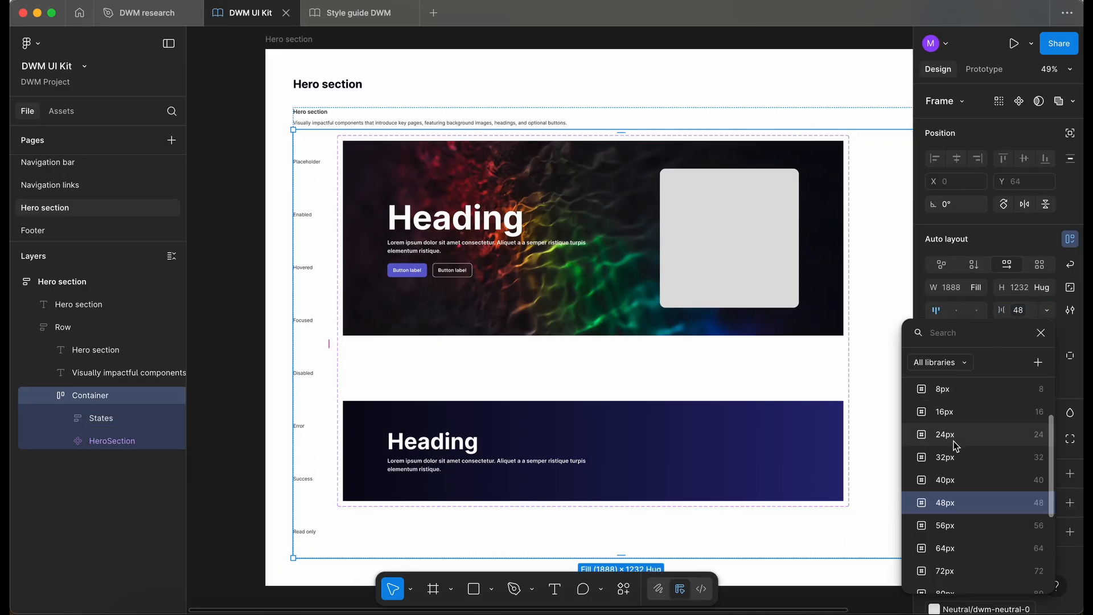
pyautogui.scroll(1, 956, 444)
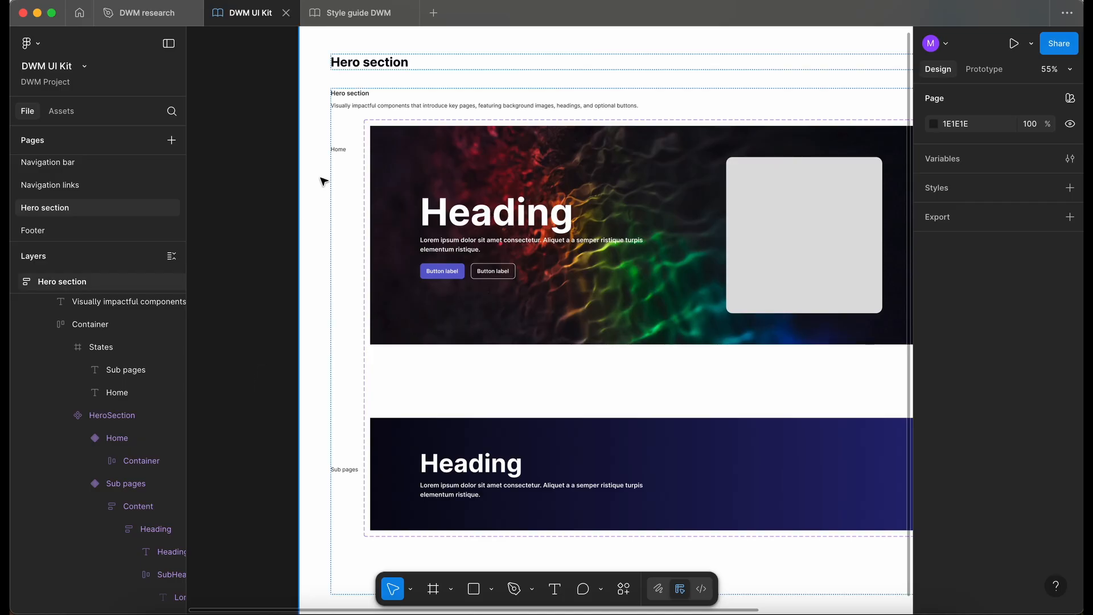
# Move the Home label down to about Y 281, level with the middle of the Home variant, and rename it "Home page".
pyautogui.moveTo(340, 151); pyautogui.dragTo(342, 238)
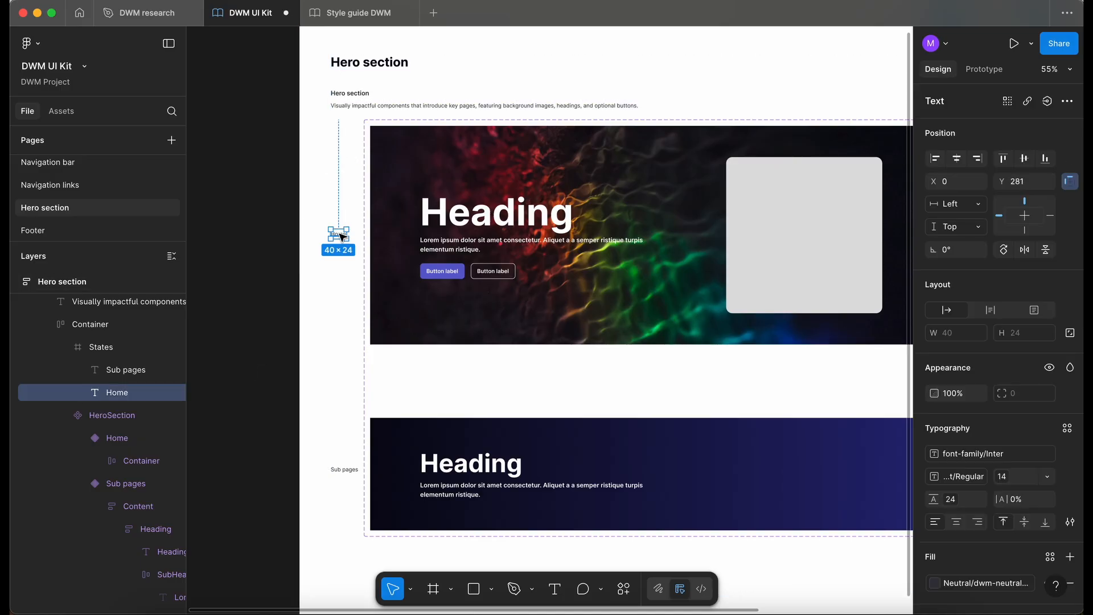
pyautogui.click(268, 229)
pyautogui.scroll(-3, 268, 229)
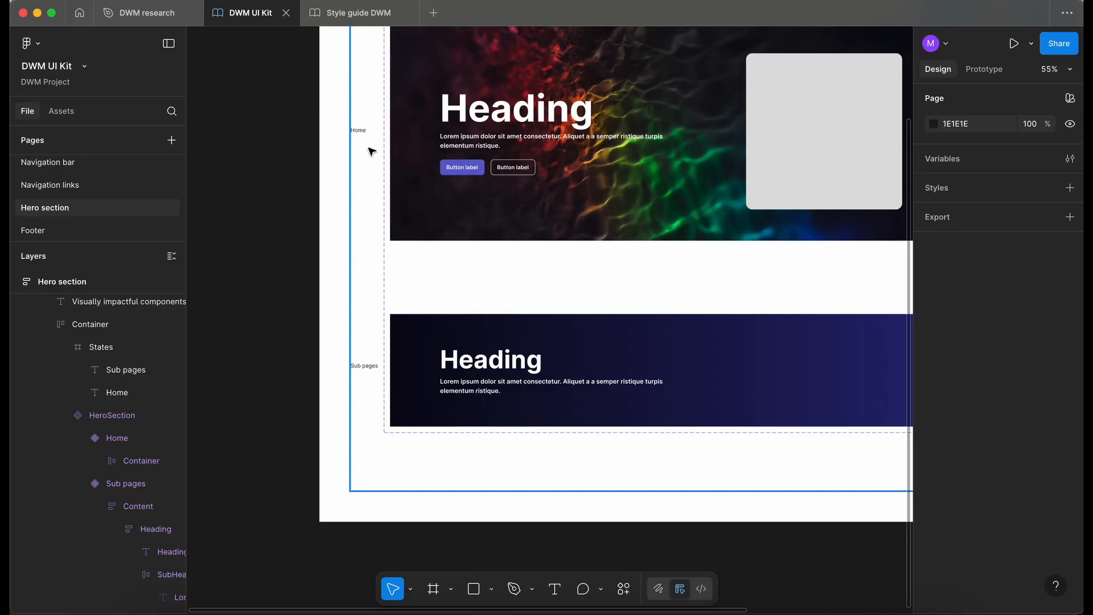
pyautogui.click(358, 132)
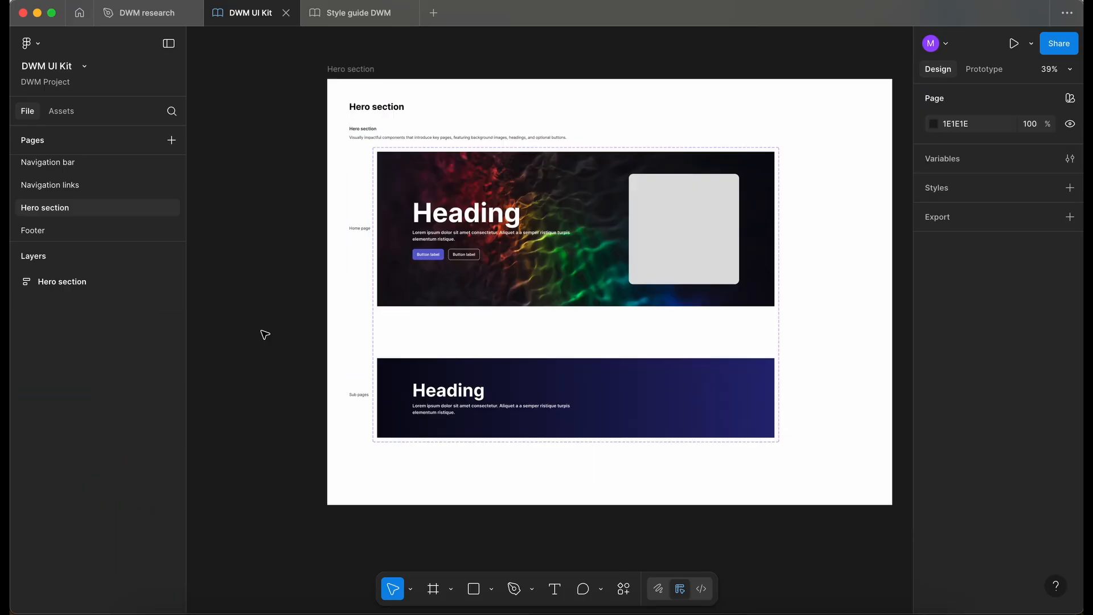
pyautogui.scroll(3, 283, 296)
pyautogui.scroll(1, 283, 296)
pyautogui.hscroll(1, 283, 296)
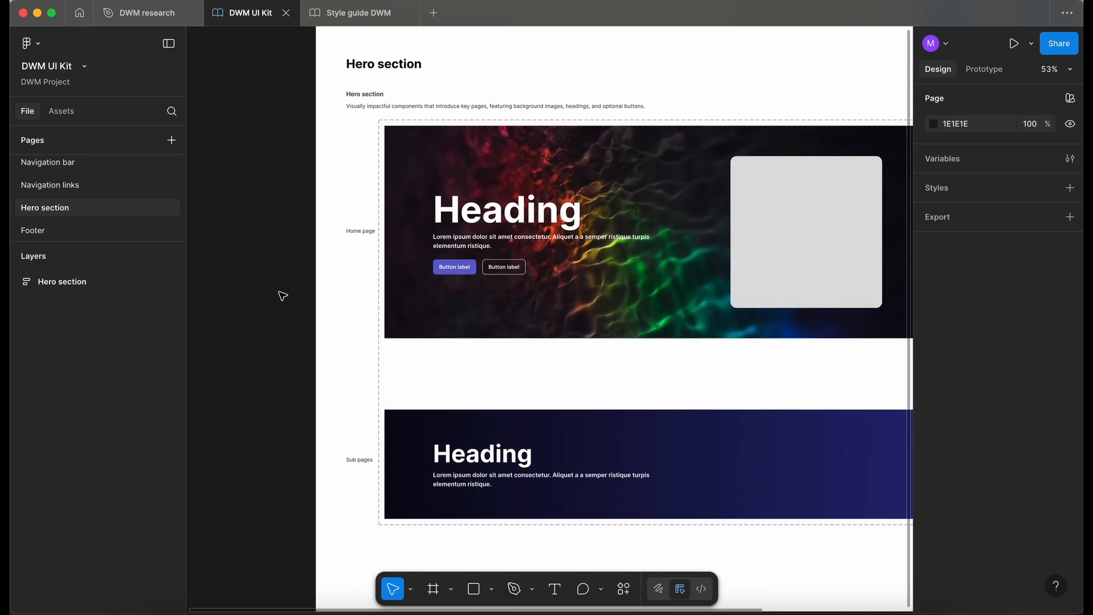
pyautogui.scroll(-3, 562, 437)
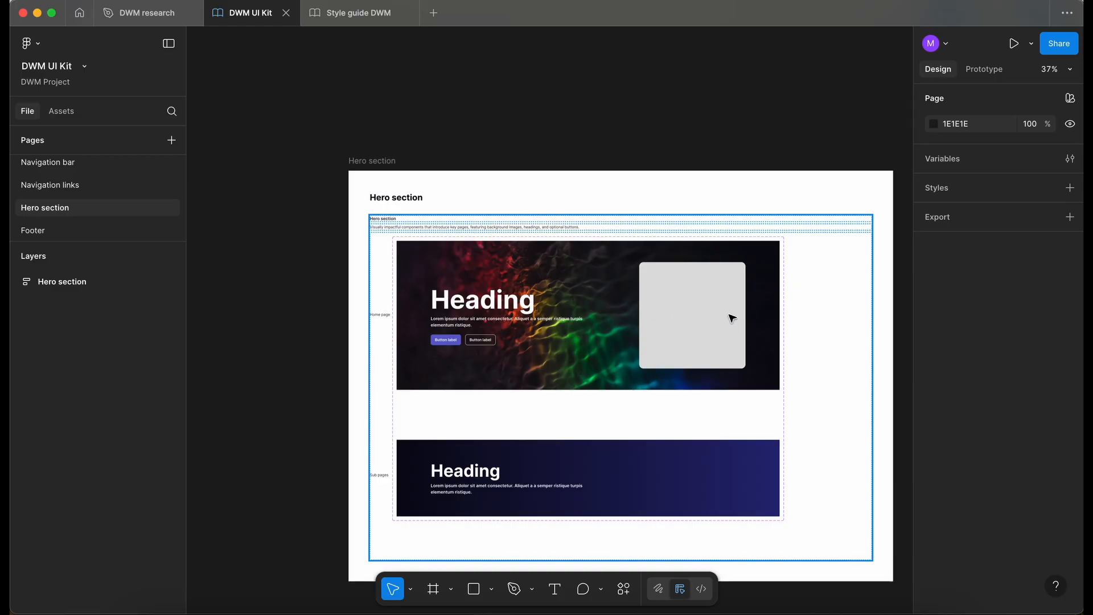
pyautogui.scroll(-2, 527, 323)
pyautogui.hscroll(-2, 527, 323)
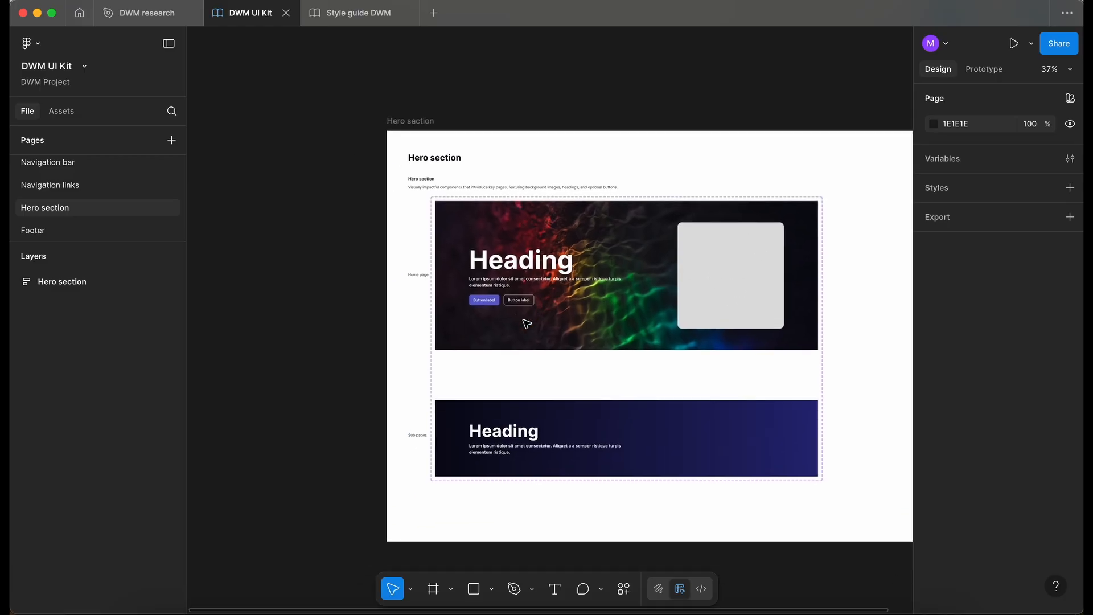
# Publish the DWM UI Kit library changes with the description "Added the new Herosection component" and return to the file's pages and layers.
pyautogui.click(63, 111)
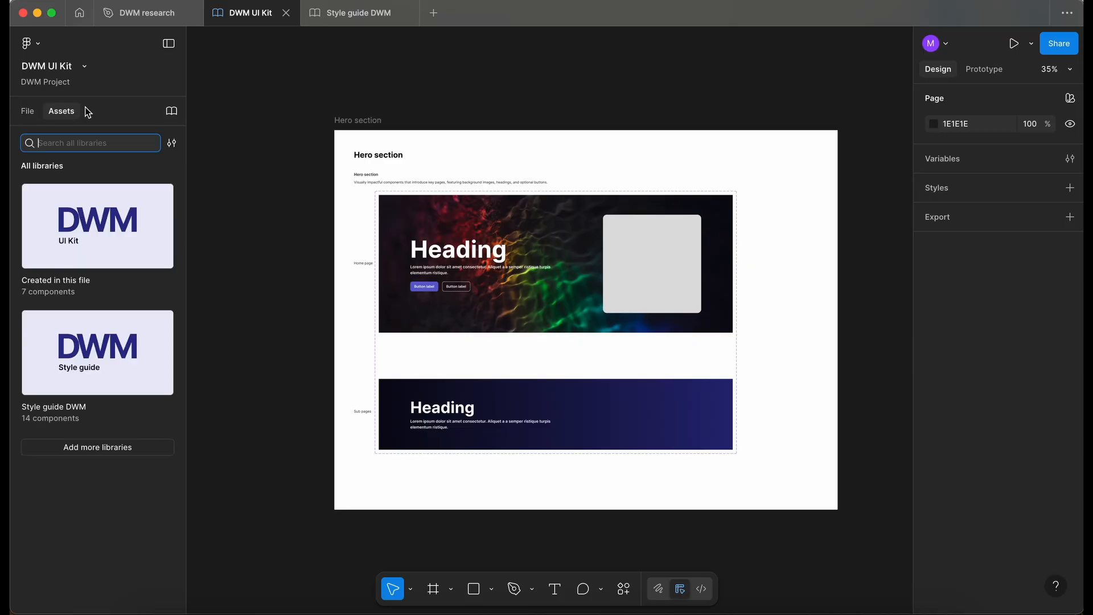
pyautogui.click(172, 111)
pyautogui.click(775, 153)
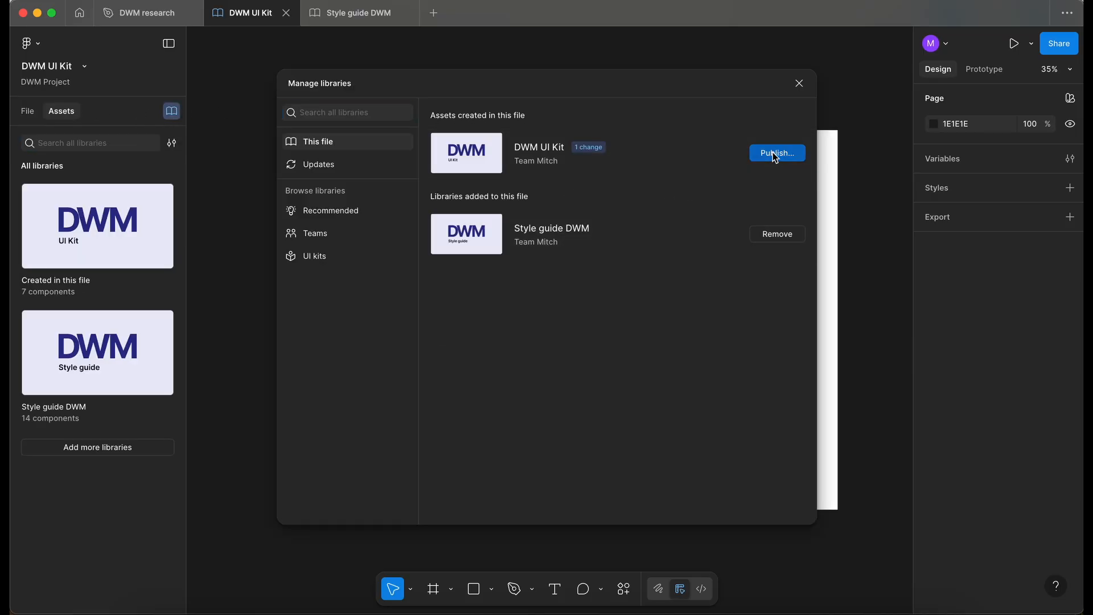
pyautogui.click(475, 250)
pyautogui.write('Added the new Herosection component')
pyautogui.click(686, 455)
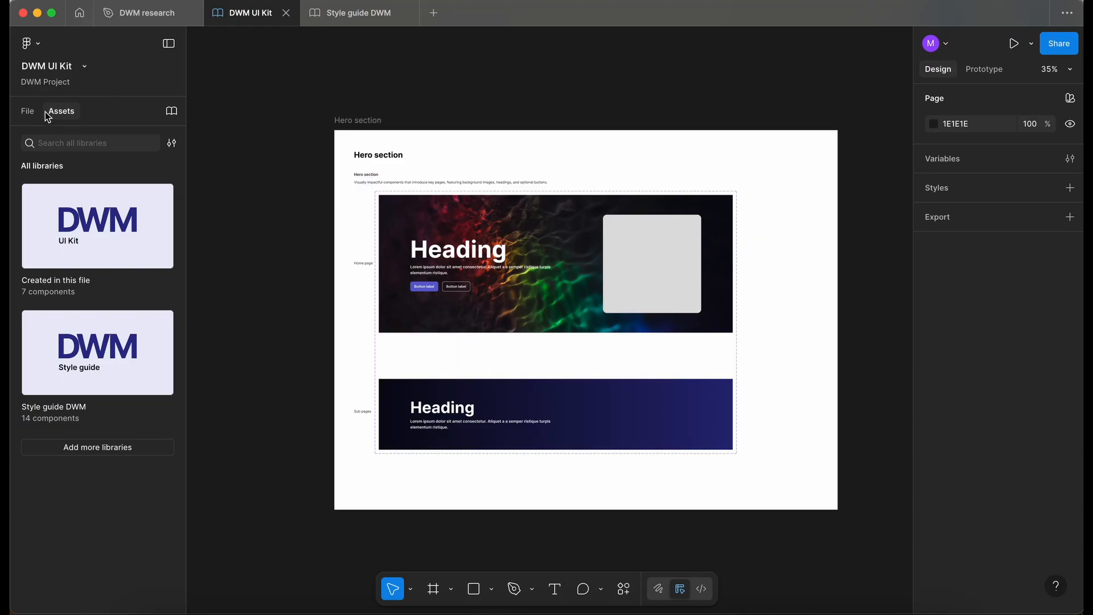
pyautogui.click(26, 111)
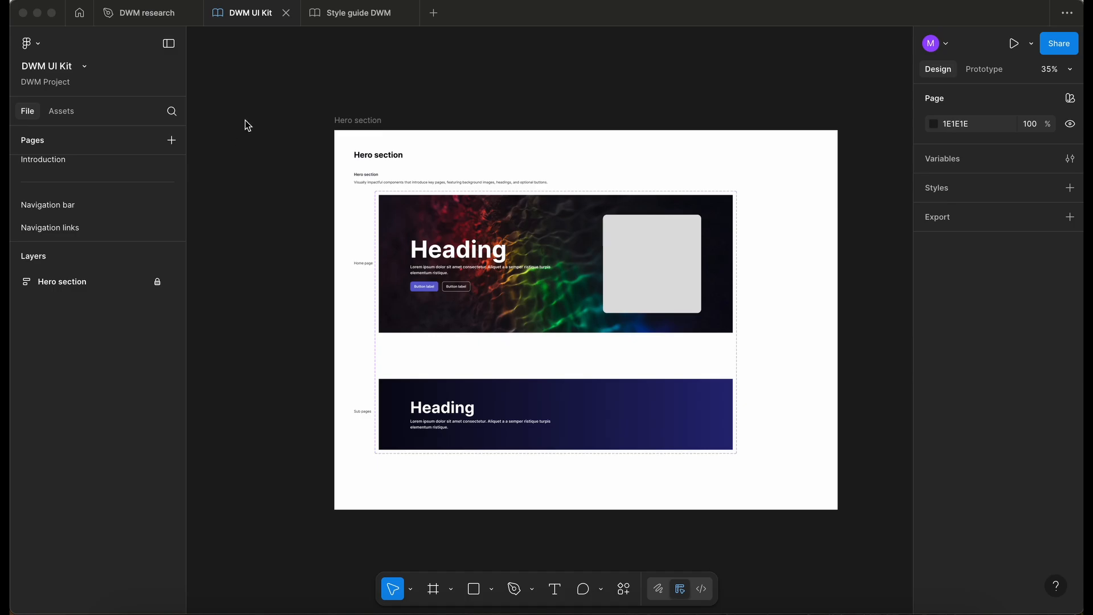
# Switch to the DWM research file and review the sections of the home, About us, Courses and Get in touch wireframes.
pyautogui.click(156, 12)
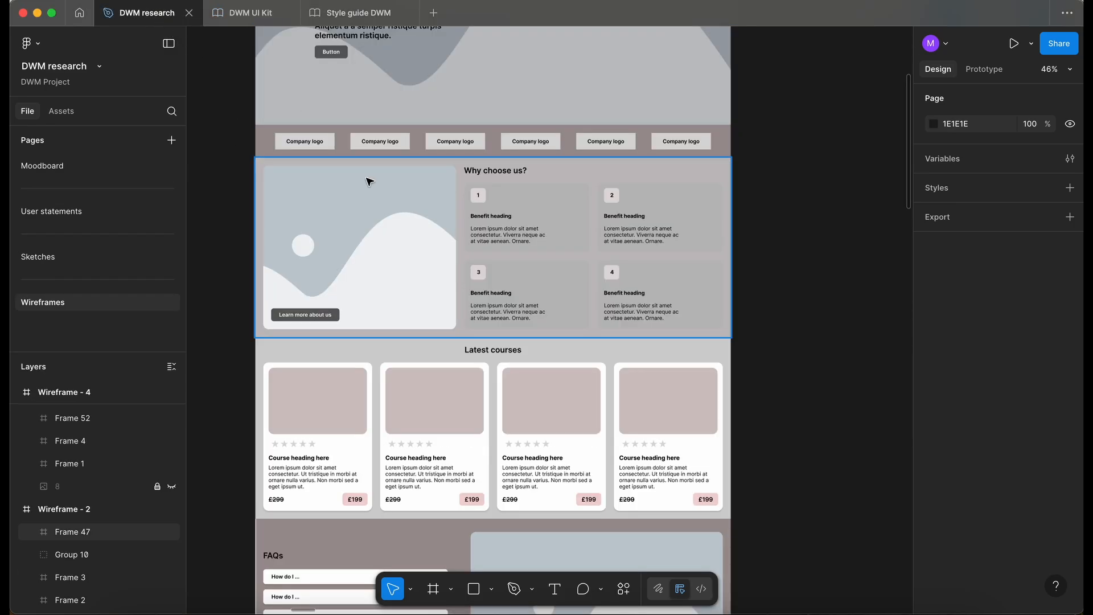
pyautogui.scroll(8, 370, 181)
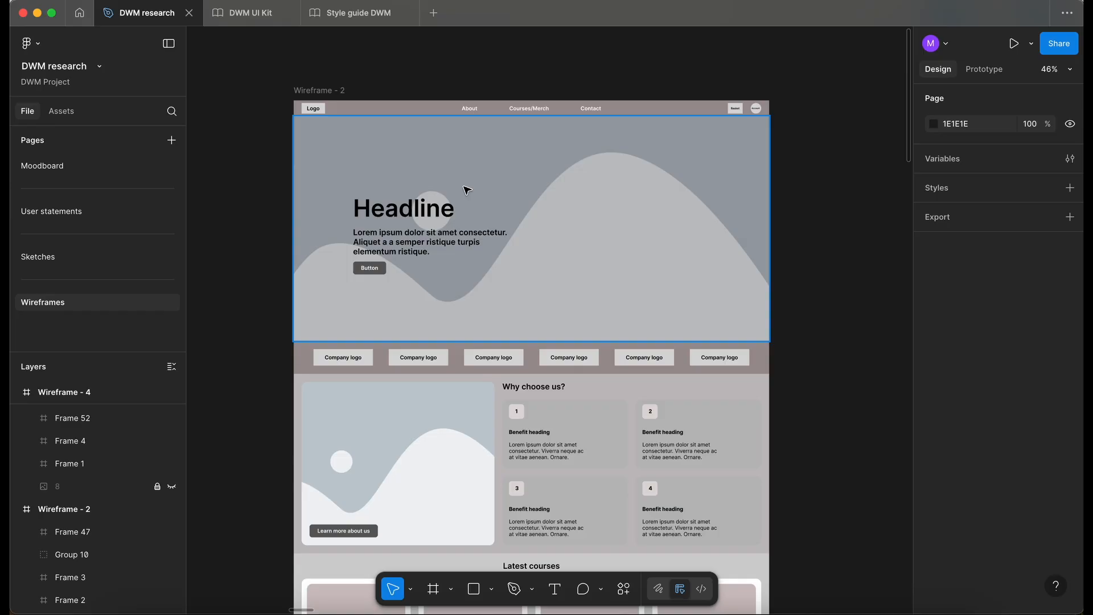
pyautogui.scroll(-3, 467, 190)
pyautogui.hscroll(-1, 467, 190)
pyautogui.scroll(-2, 467, 190)
pyautogui.hscroll(1, 467, 190)
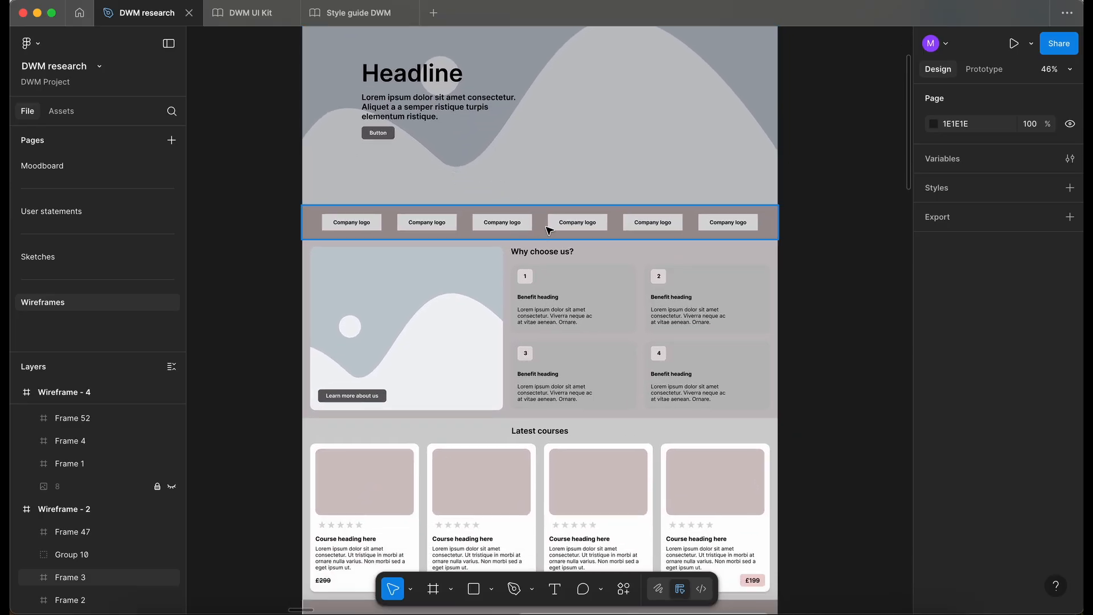
pyautogui.scroll(-3, 548, 229)
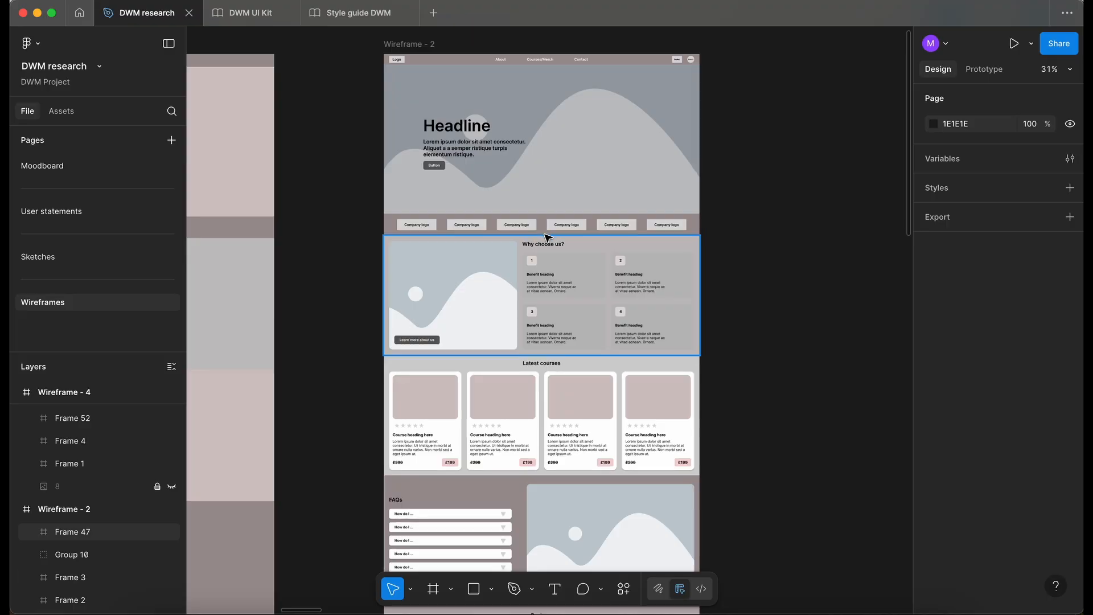
pyautogui.hscroll(10, 548, 233)
pyautogui.hscroll(15, 548, 238)
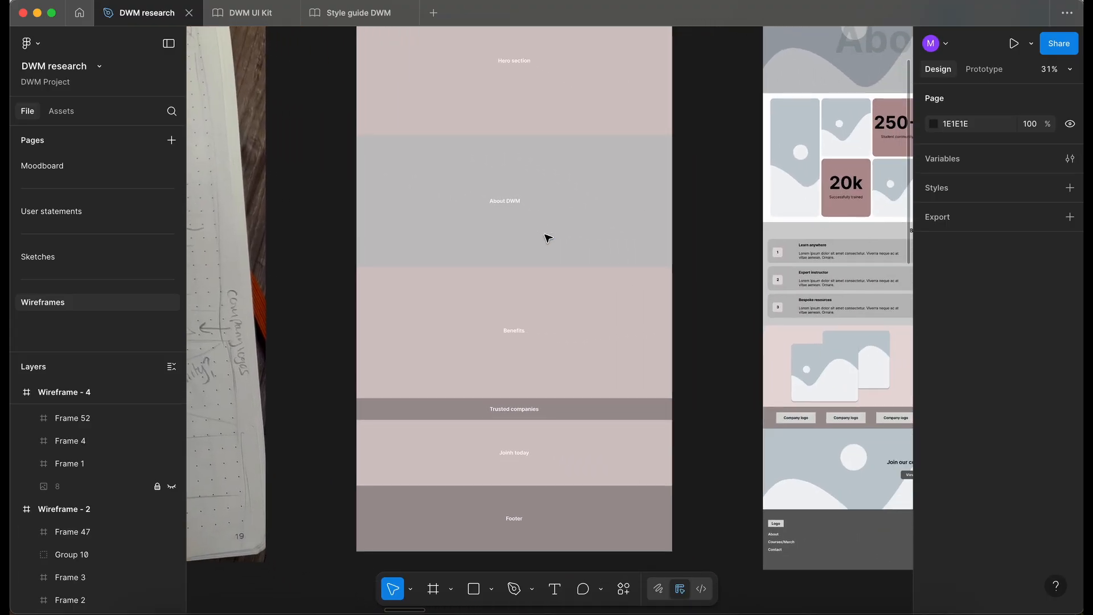
pyautogui.scroll(-3, 548, 238)
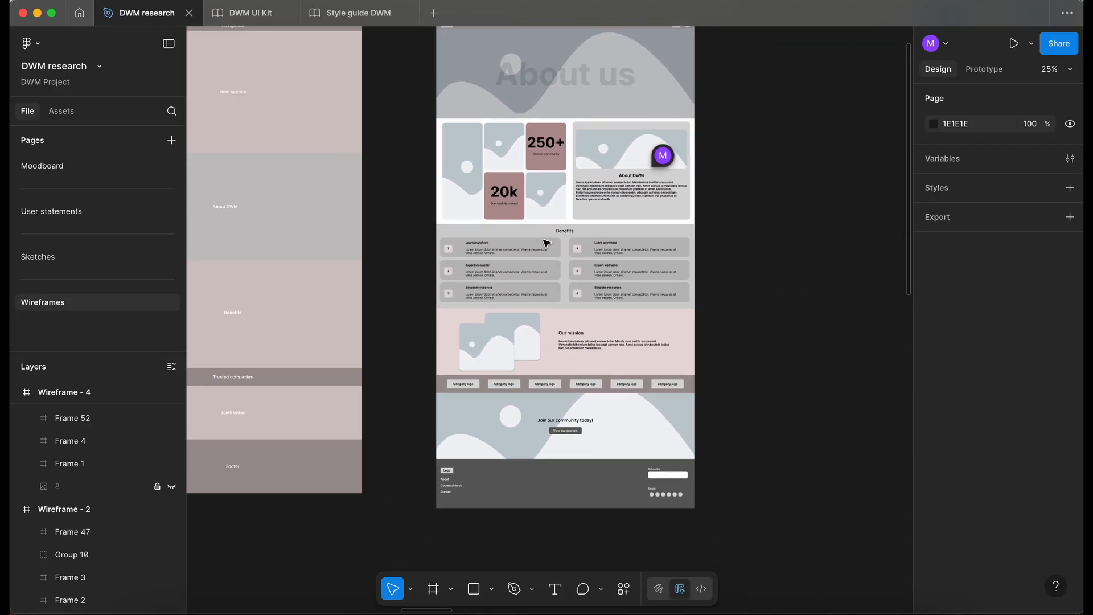
pyautogui.hscroll(15, 548, 239)
pyautogui.hscroll(20, 546, 244)
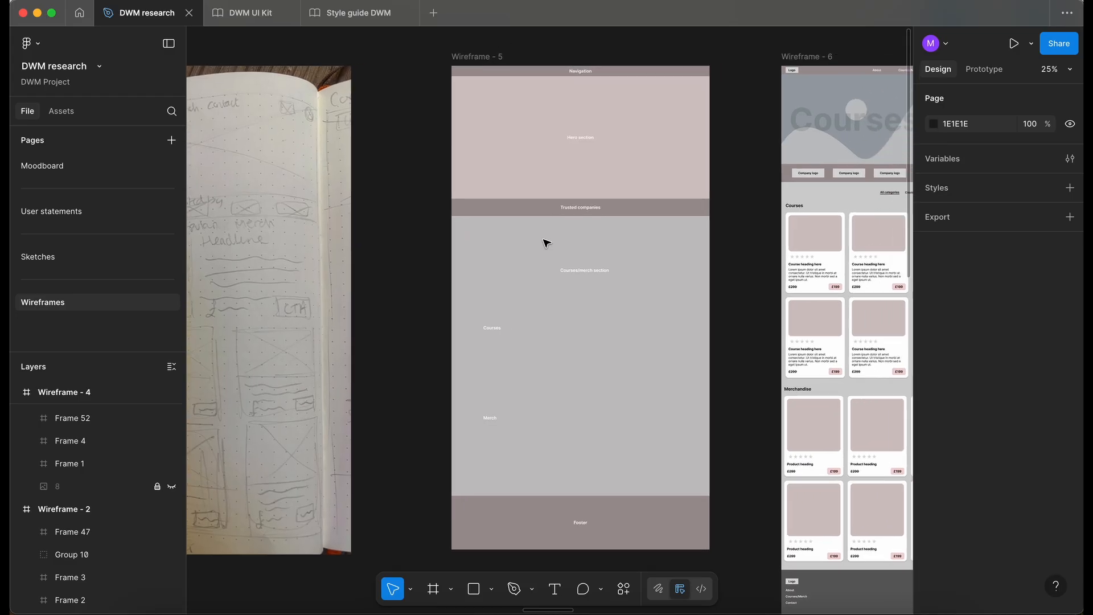
pyautogui.scroll(-5, 645, 110)
pyautogui.hscroll(15, 646, 110)
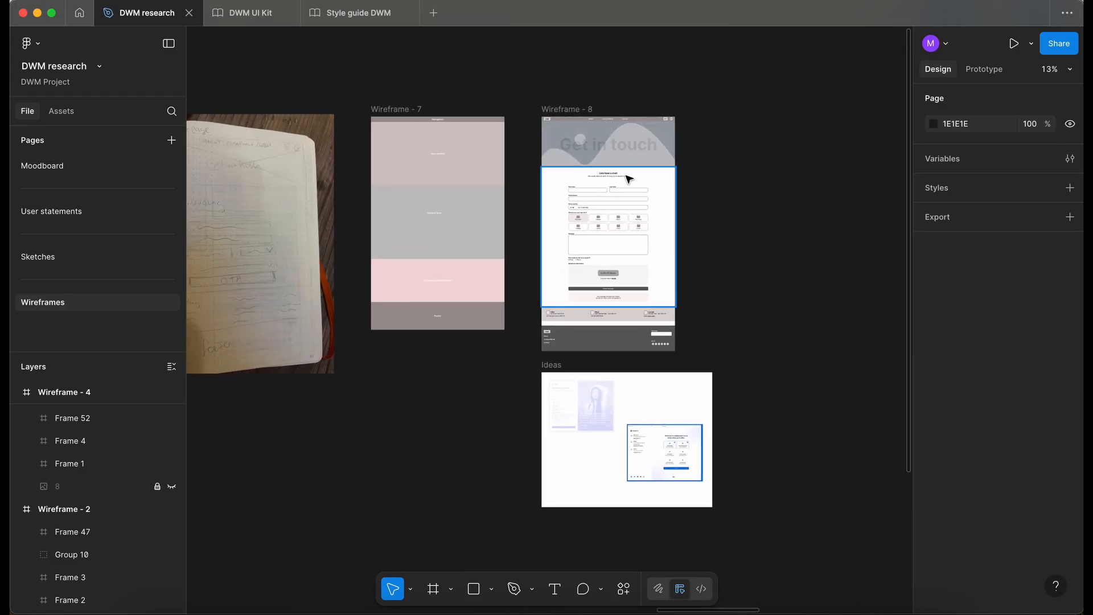
pyautogui.scroll(3, 628, 180)
pyautogui.hscroll(15, 629, 180)
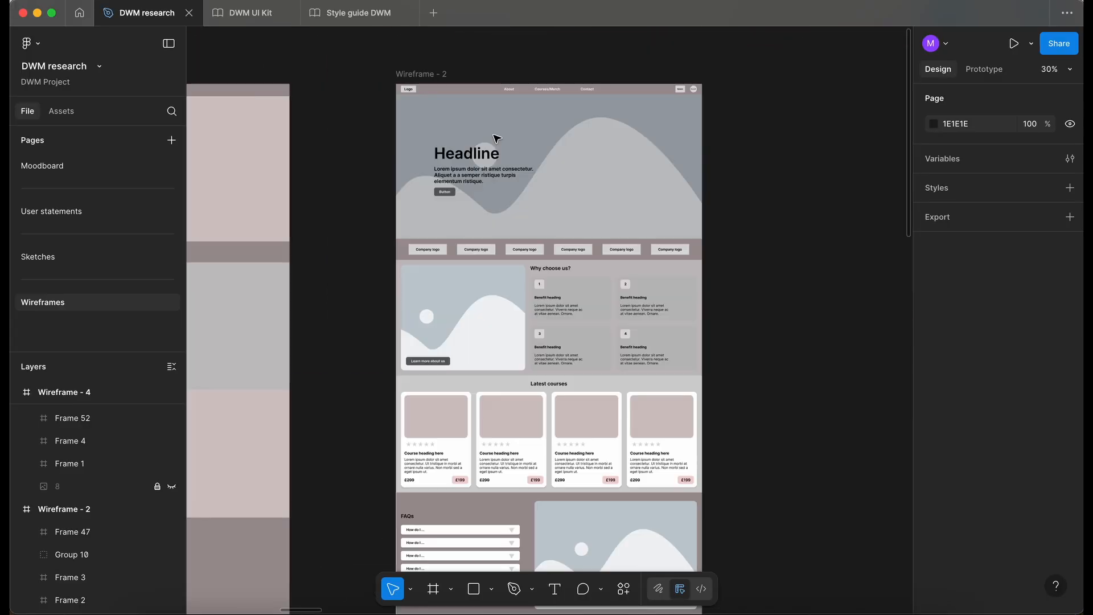
pyautogui.scroll(3, 509, 166)
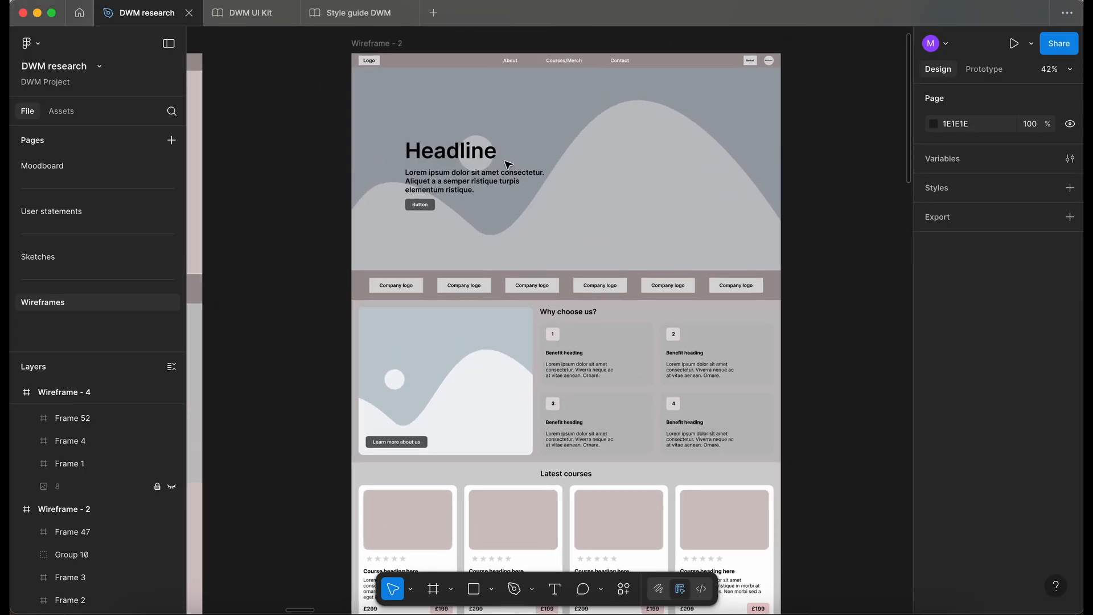